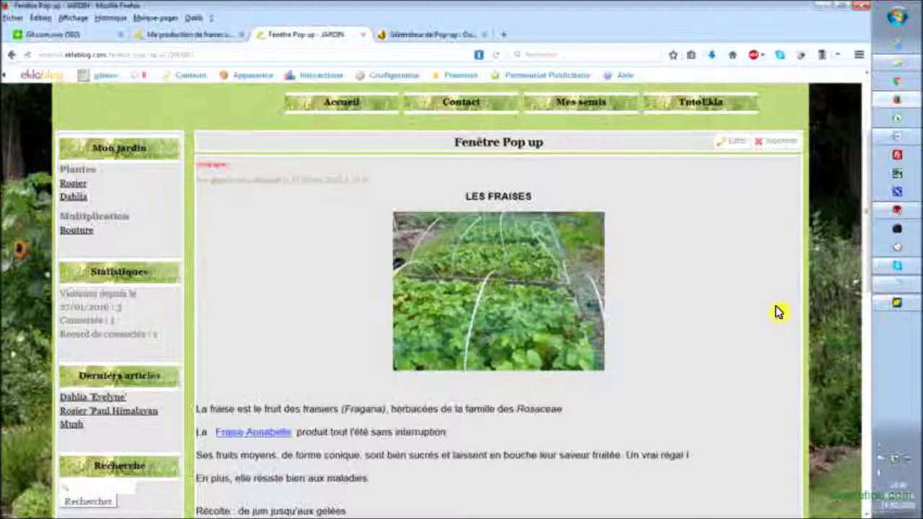
- Open the Fraise Annabelle popup from the strawberry article, reposition its window over the text, and close it
scroll(693, 371, down, 2)
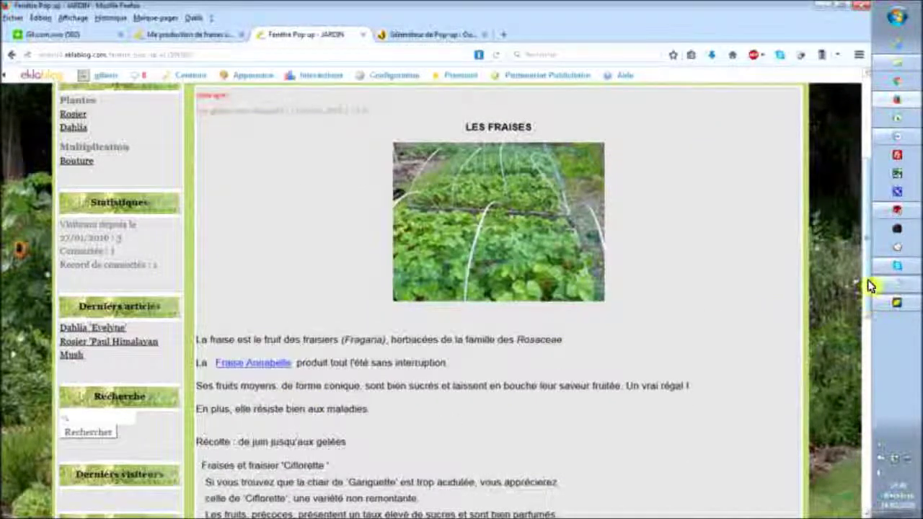
drag(868, 284, 868, 340)
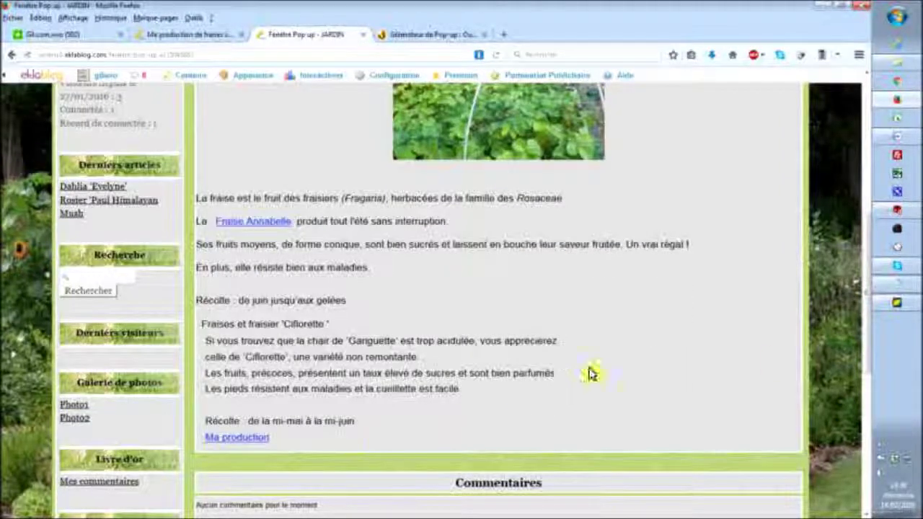
scroll(585, 377, up, 3)
scroll(658, 296, down, 3)
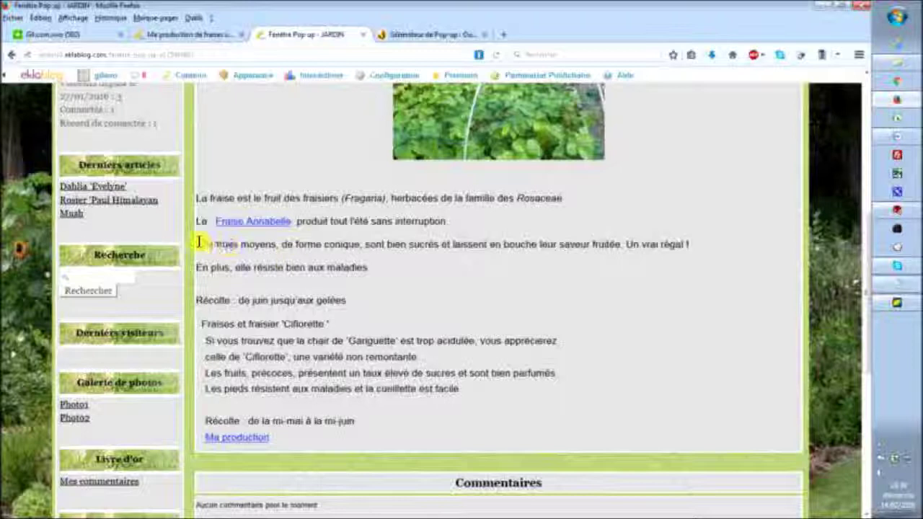
click(252, 227)
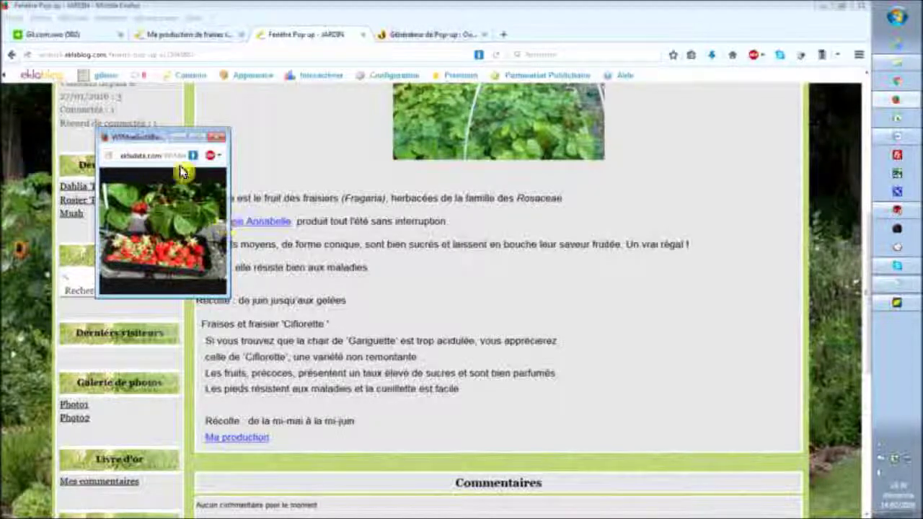
drag(158, 139, 524, 160)
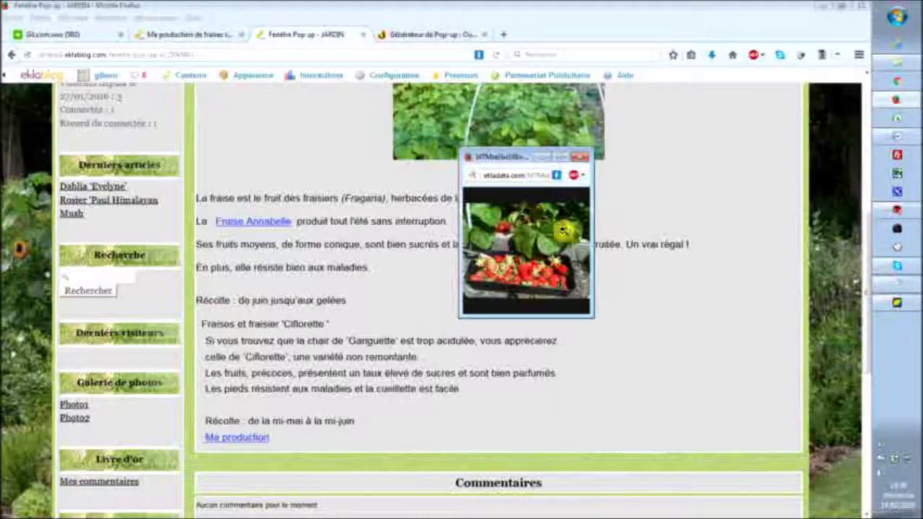
click(579, 157)
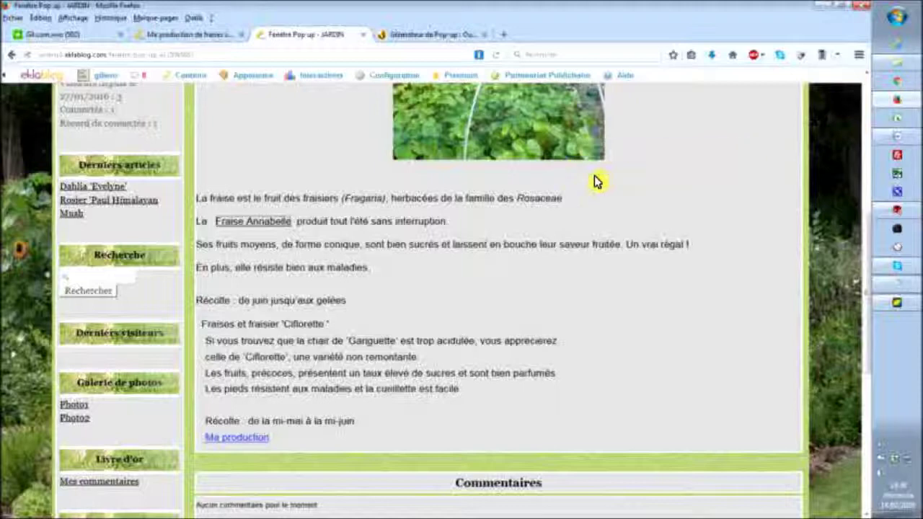
- Open the Ma production popup, follow its "Voir mon article" link, and enlarge the popup window over the page
click(249, 438)
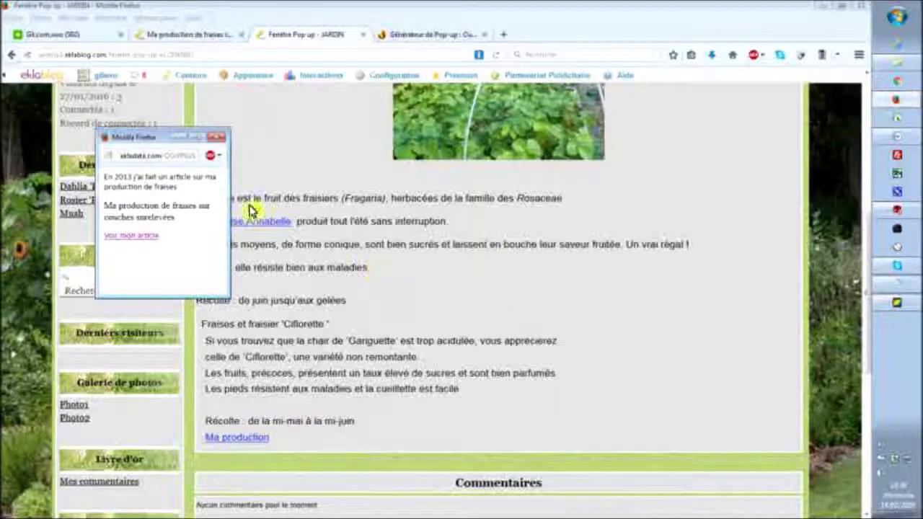
drag(159, 140, 476, 164)
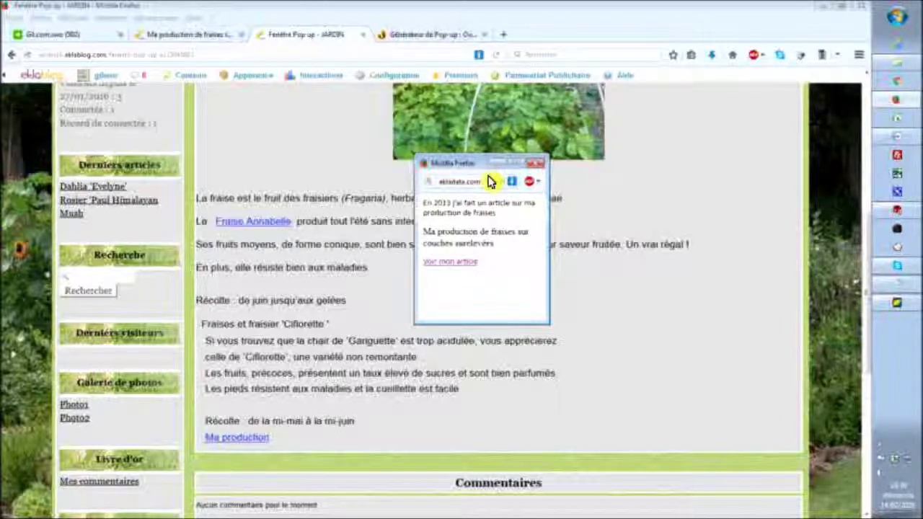
drag(491, 162, 484, 127)
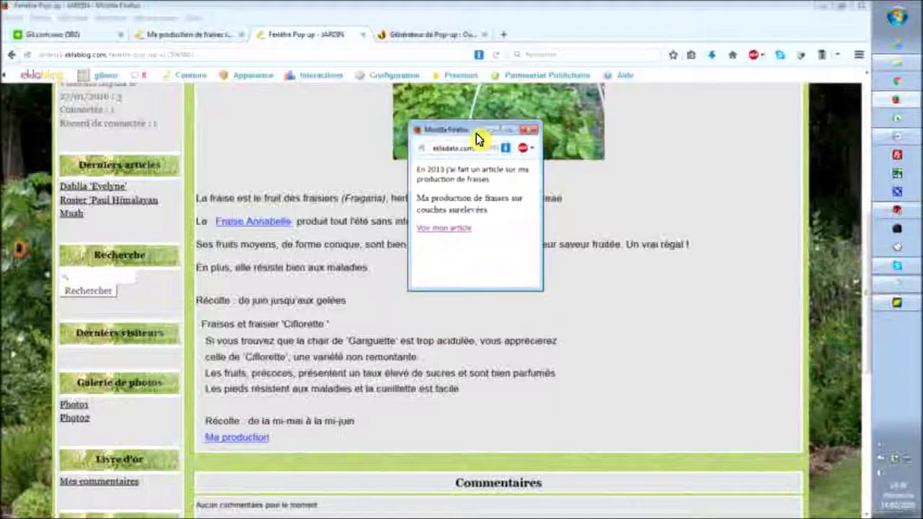
click(450, 229)
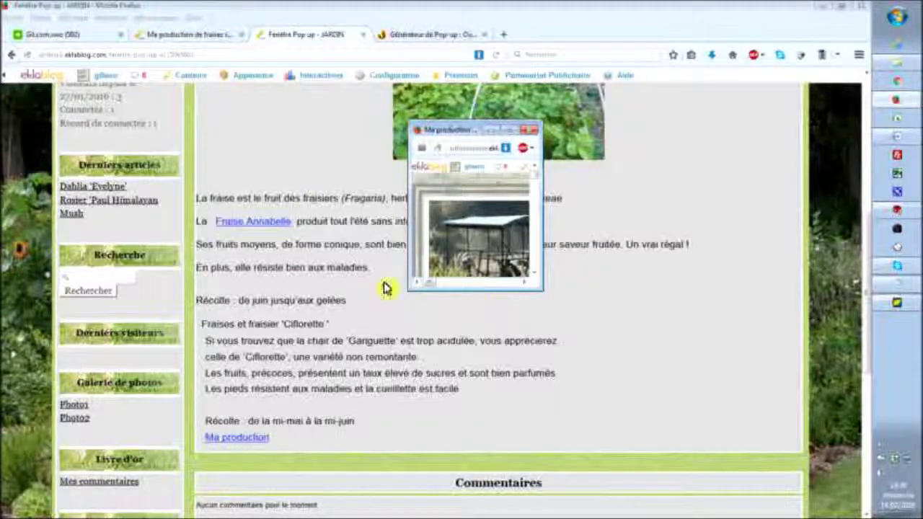
drag(541, 290, 733, 406)
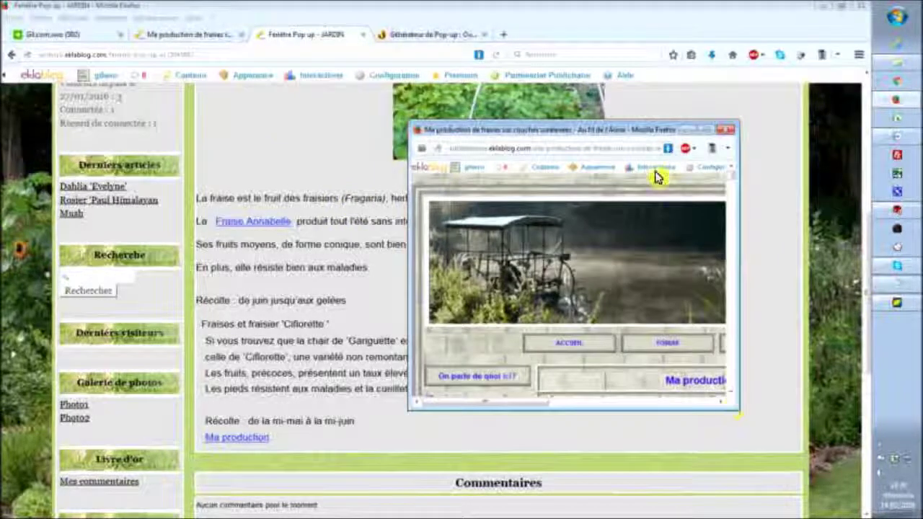
drag(591, 131, 467, 118)
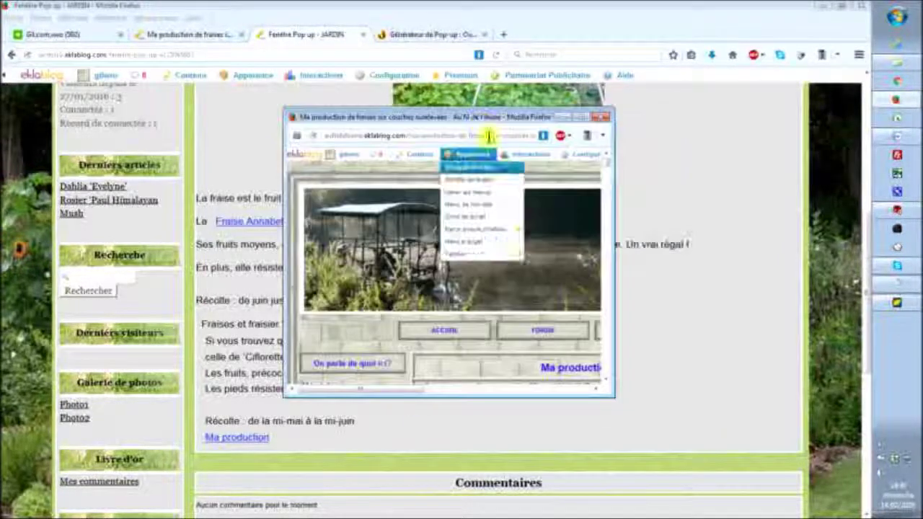
drag(613, 395, 644, 417)
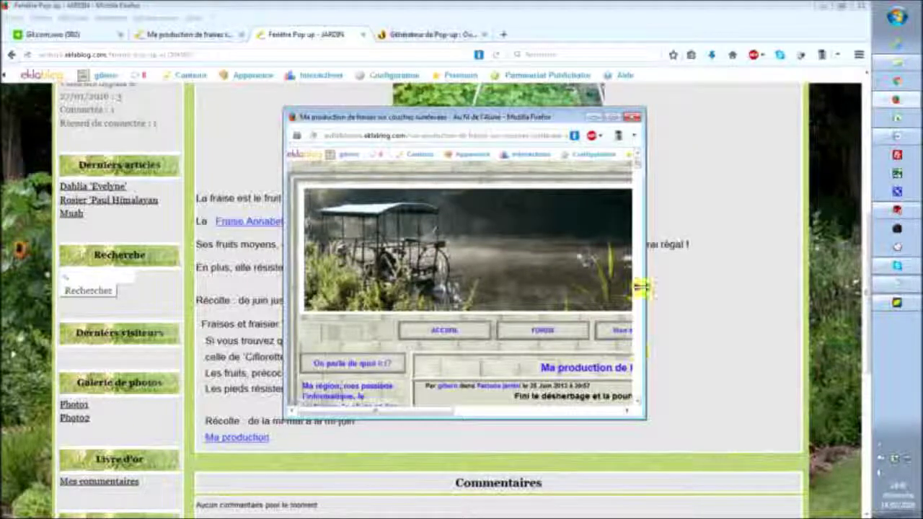
- Browse the strawberry production article inside the popup, view it at full screen size, and close the popup
drag(635, 169, 626, 329)
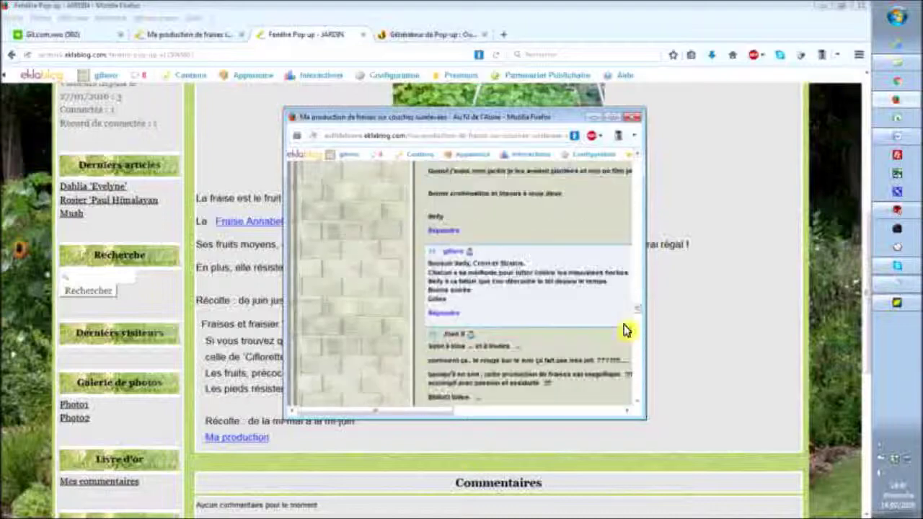
drag(459, 415, 637, 190)
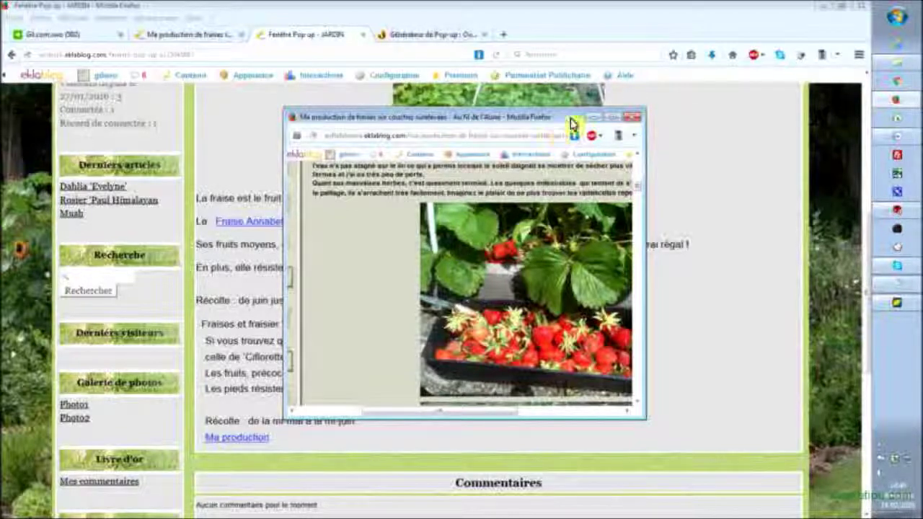
click(614, 117)
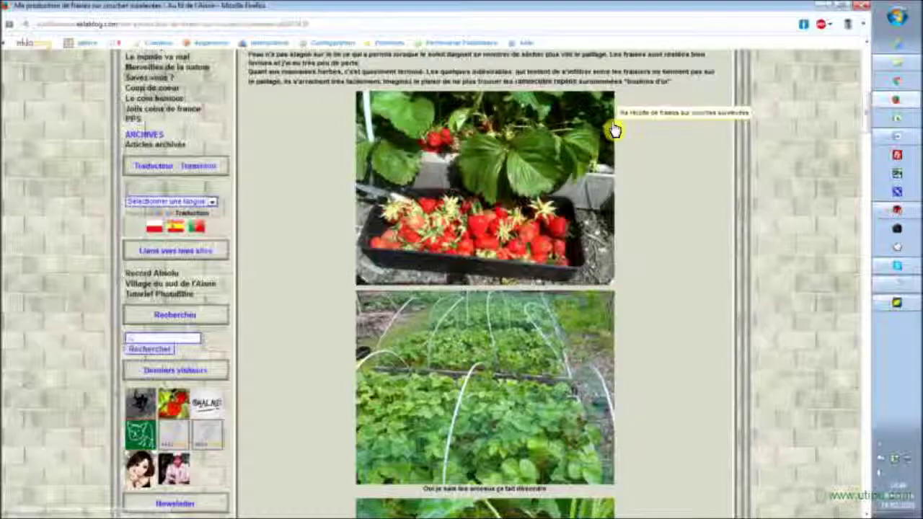
click(840, 7)
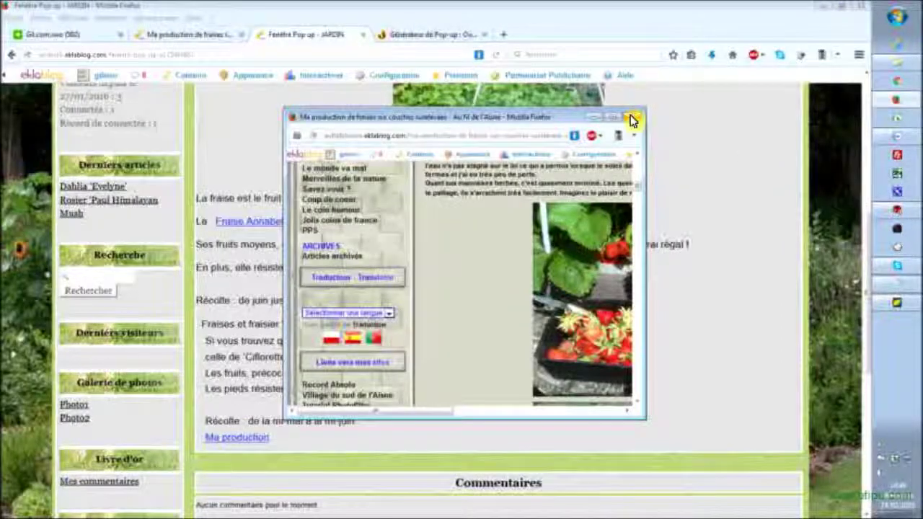
click(630, 118)
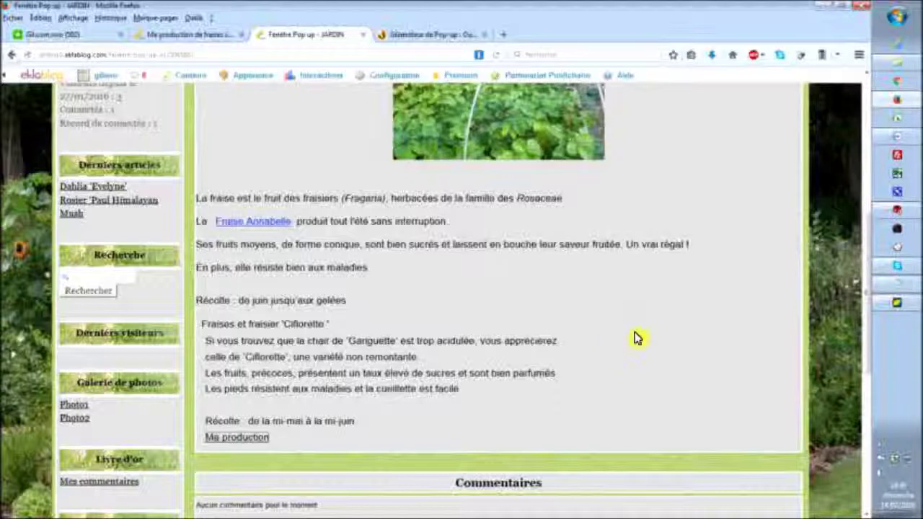
- Clear the filled-in form of the Outils-web popup generator and review its size, margin, bar and link text options
click(452, 41)
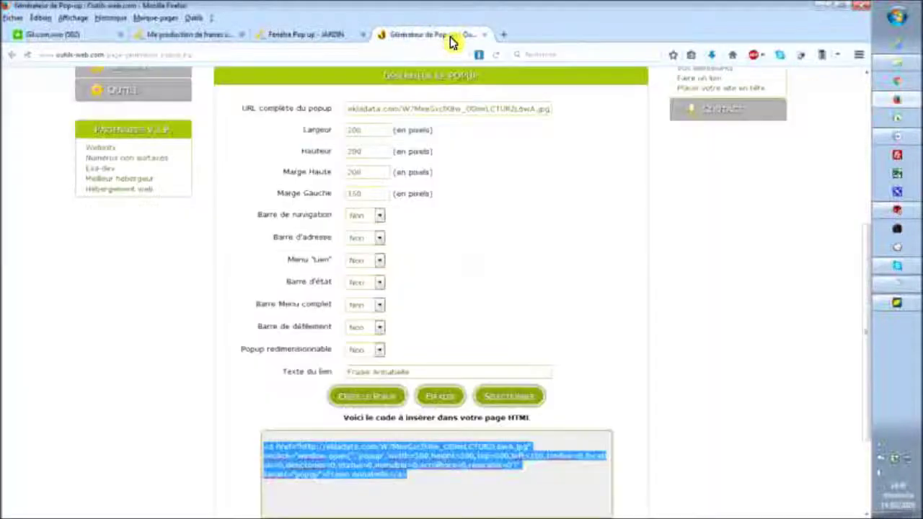
click(866, 267)
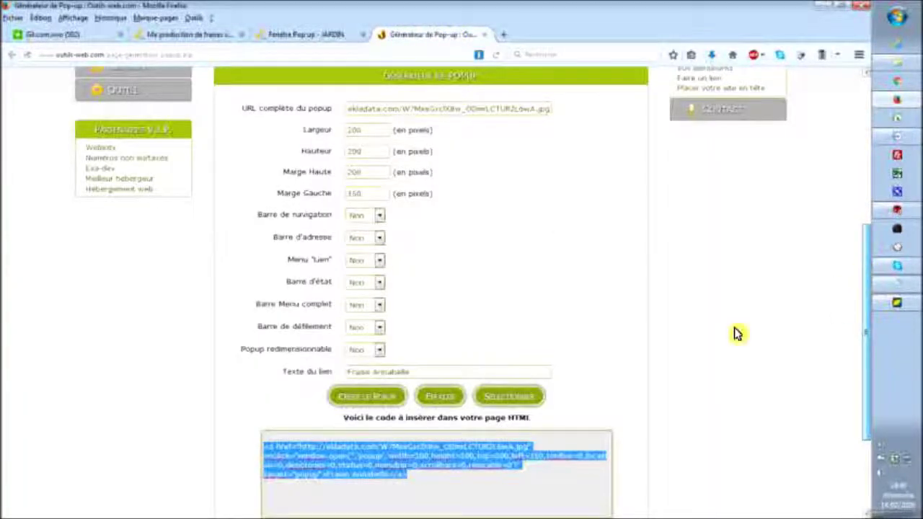
click(441, 400)
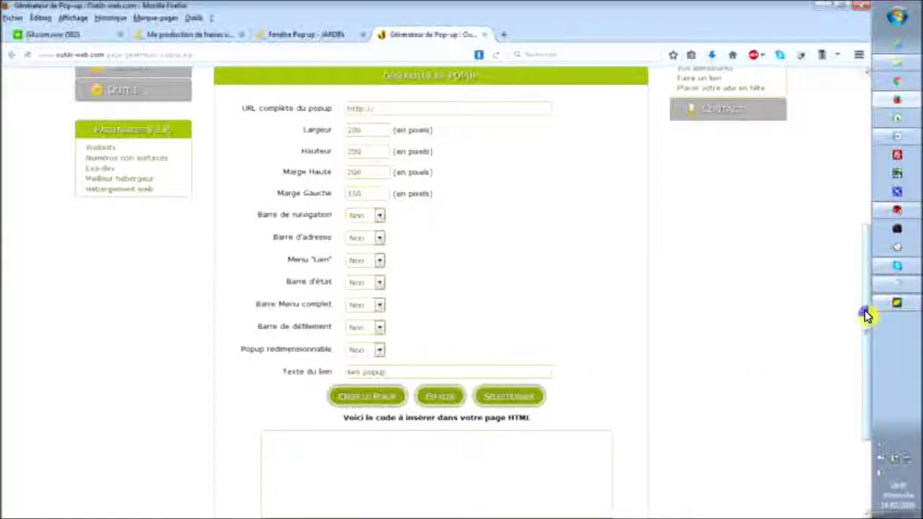
drag(868, 316, 866, 305)
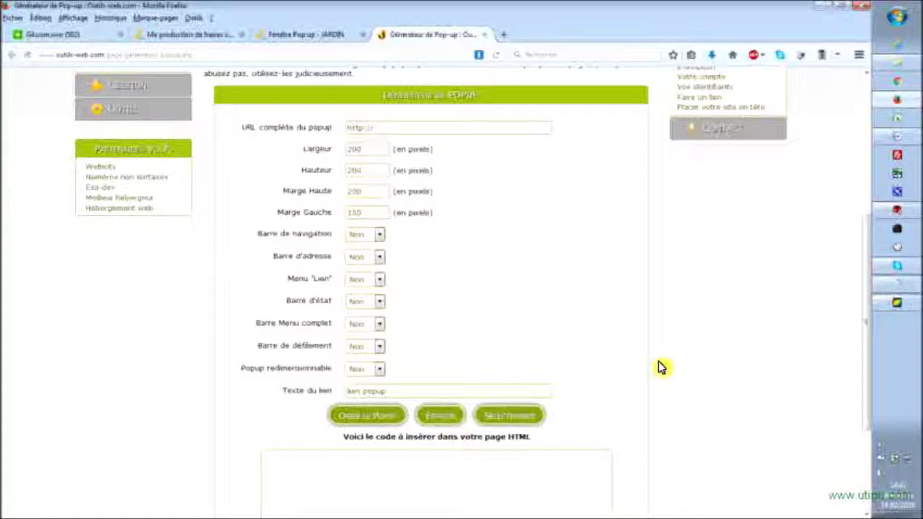
scroll(715, 409, down, 3)
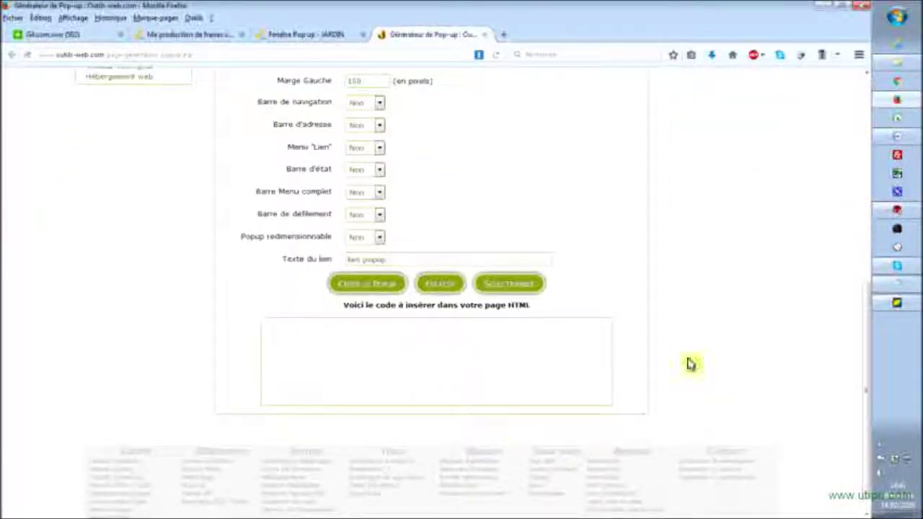
scroll(727, 366, up, 2)
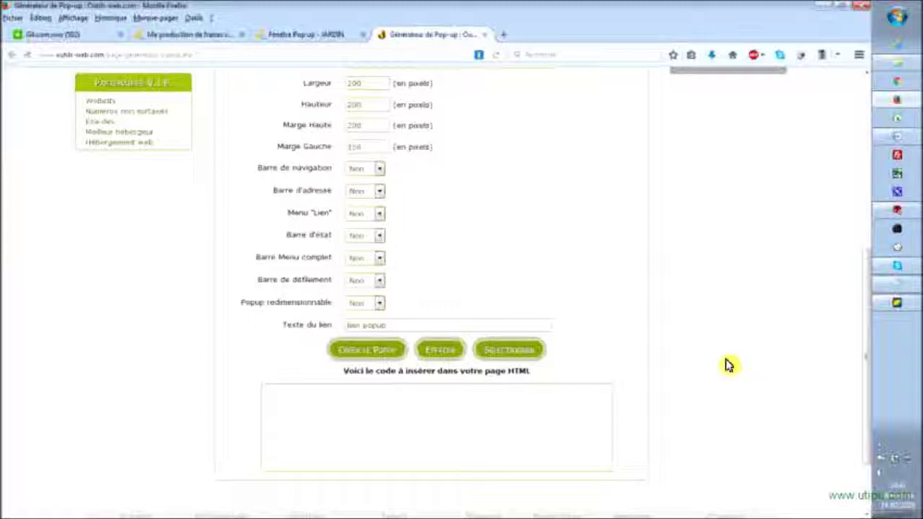
drag(868, 306, 880, 133)
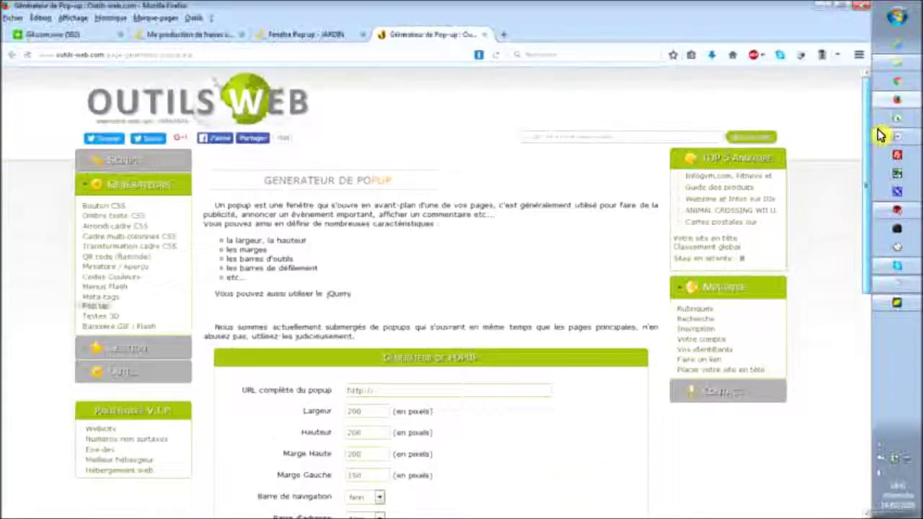
- Copy the link address of the strawberry harvest photo in the "Ma production de fraises" article, after reviewing the Fenêtre Pop up article
click(318, 40)
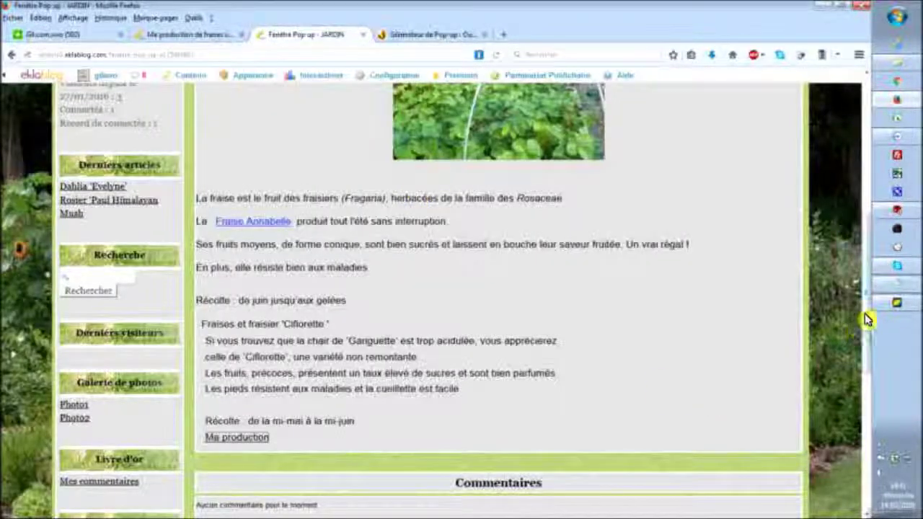
scroll(865, 295, up, 1)
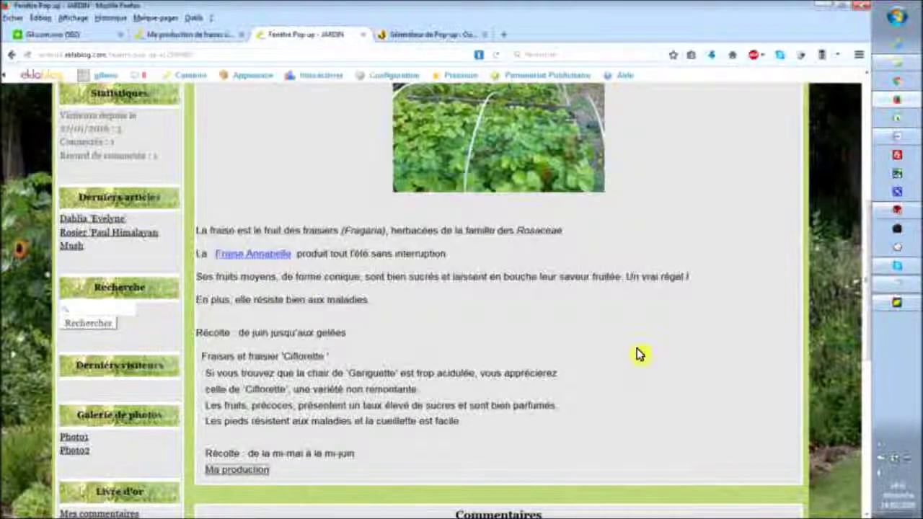
scroll(754, 354, down, 1)
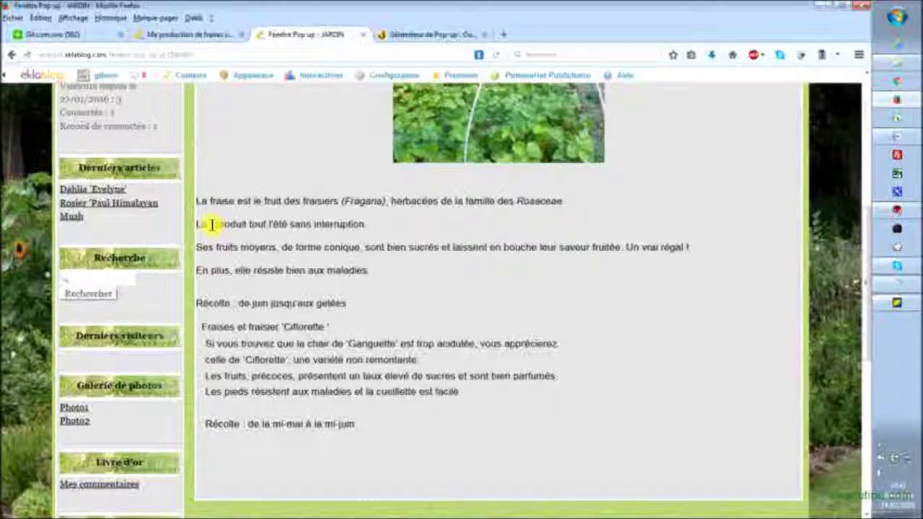
click(179, 38)
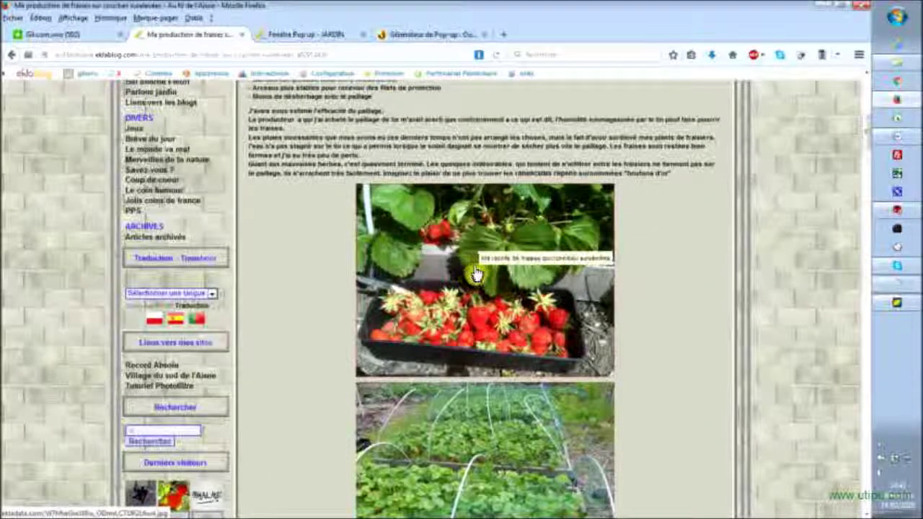
right_click(562, 269)
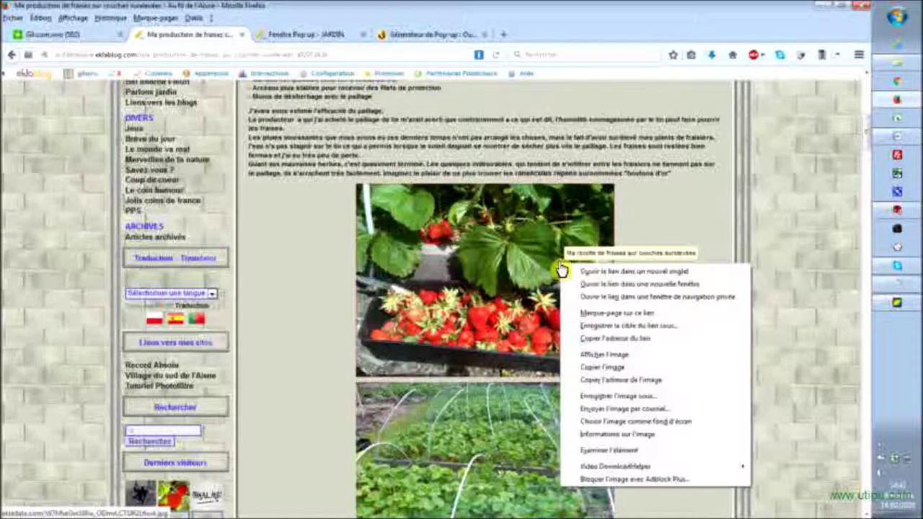
click(627, 345)
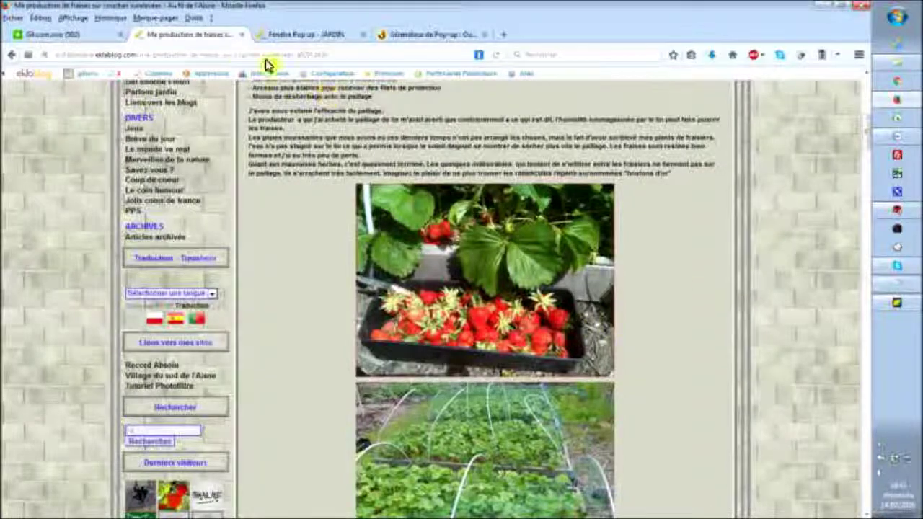
- Check the copied photo address by loading it in a new tab, close that tab, and return to the popup generator
click(504, 34)
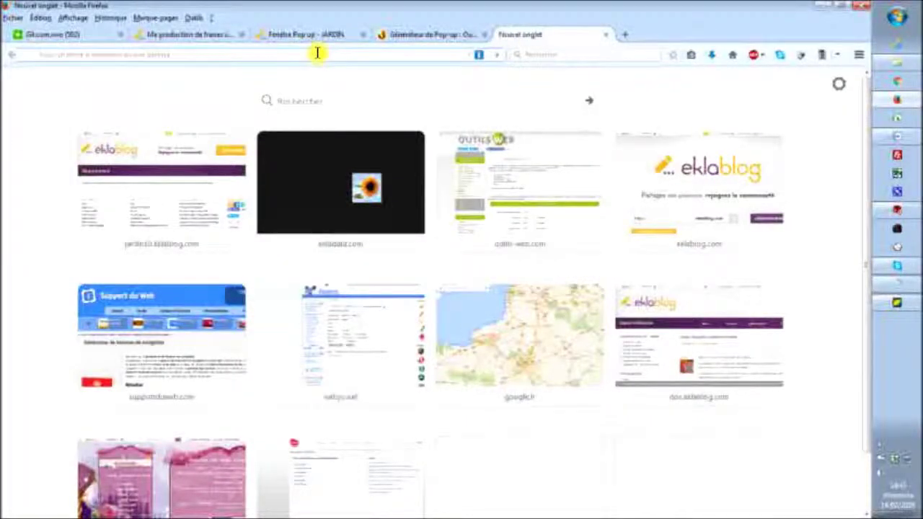
click(317, 53)
text(http://ekladata.com/W7MxeGxclXBw_ODmrLCTUR2L6wA.jpg)
key(Return)
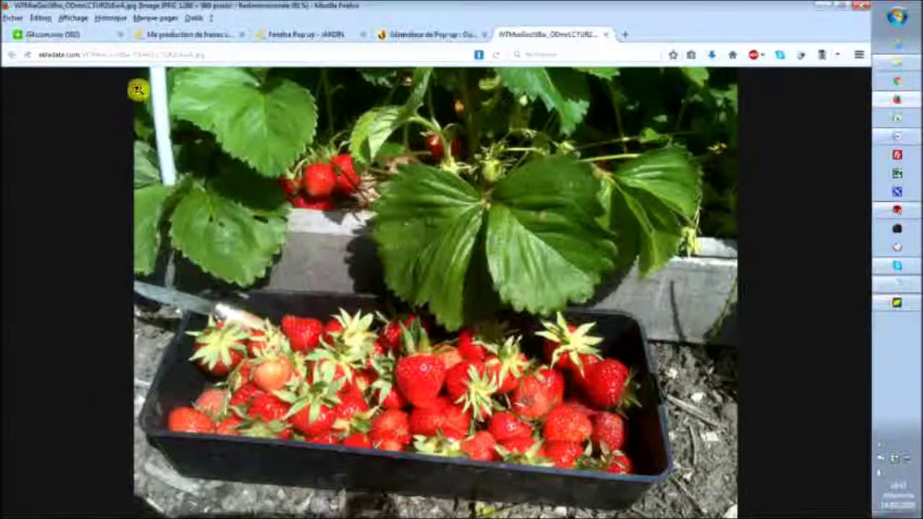
click(606, 34)
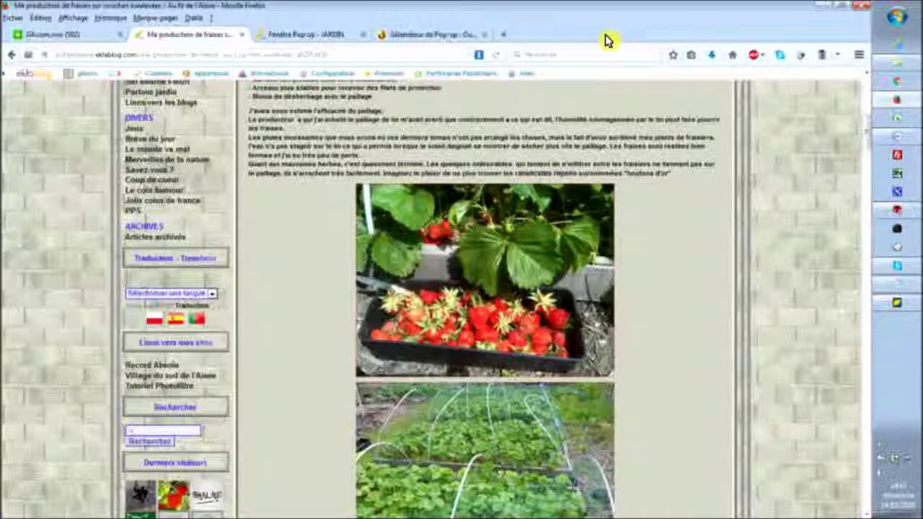
click(449, 36)
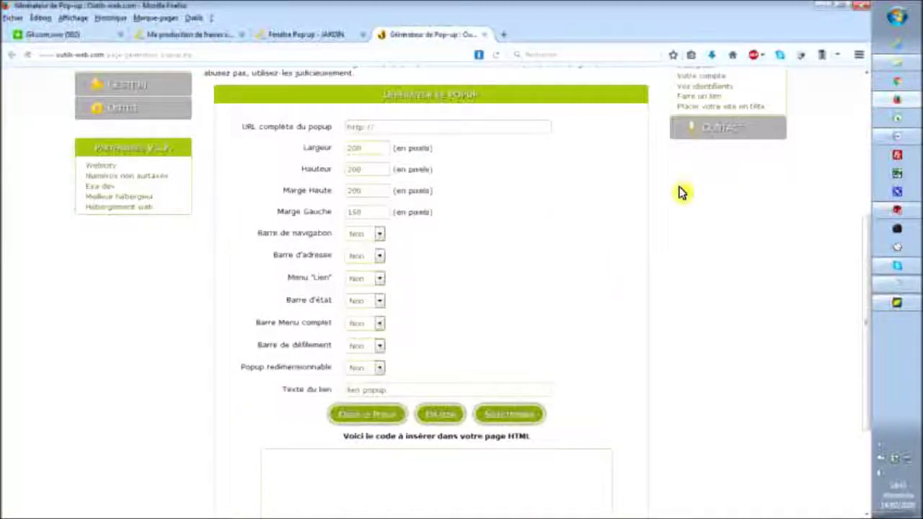
- Paste the copied strawberry photo address as the popup's complete URL and keep the default sizes, margins and bar options
click(360, 126)
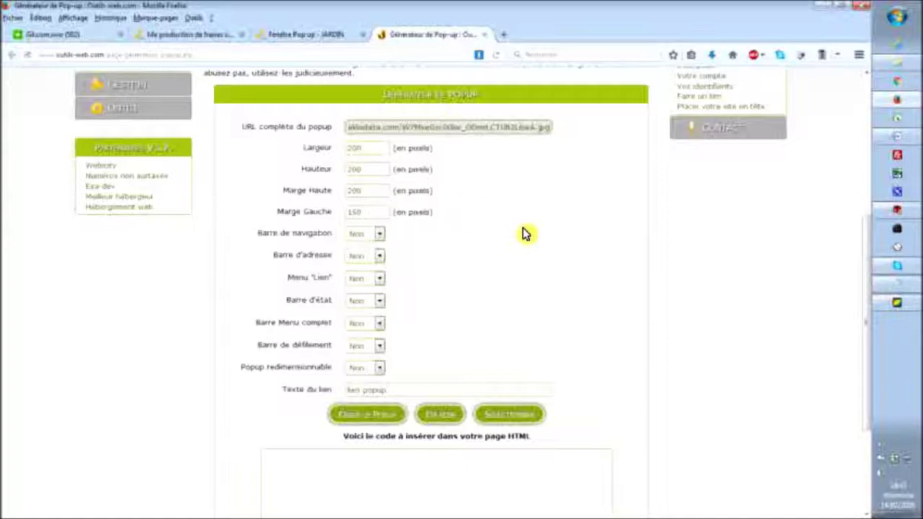
click(368, 193)
key(BackSpace)
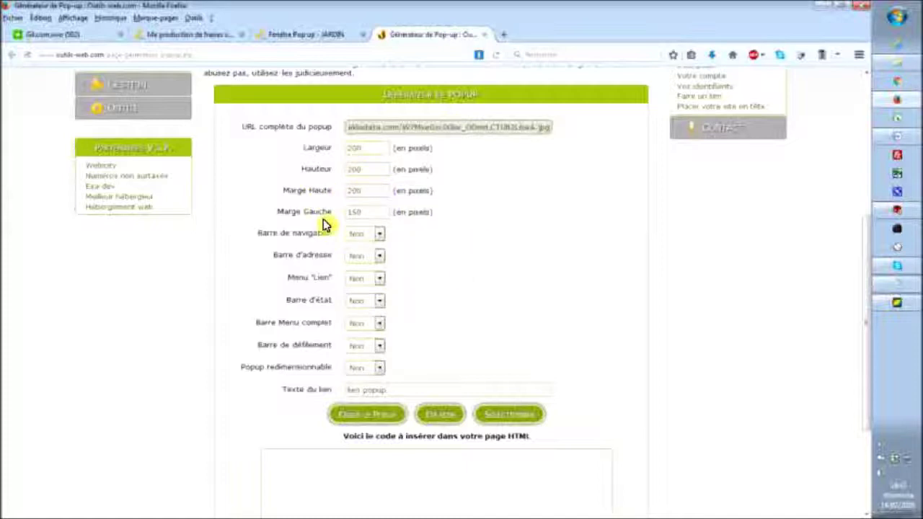
scroll(512, 295, down, 2)
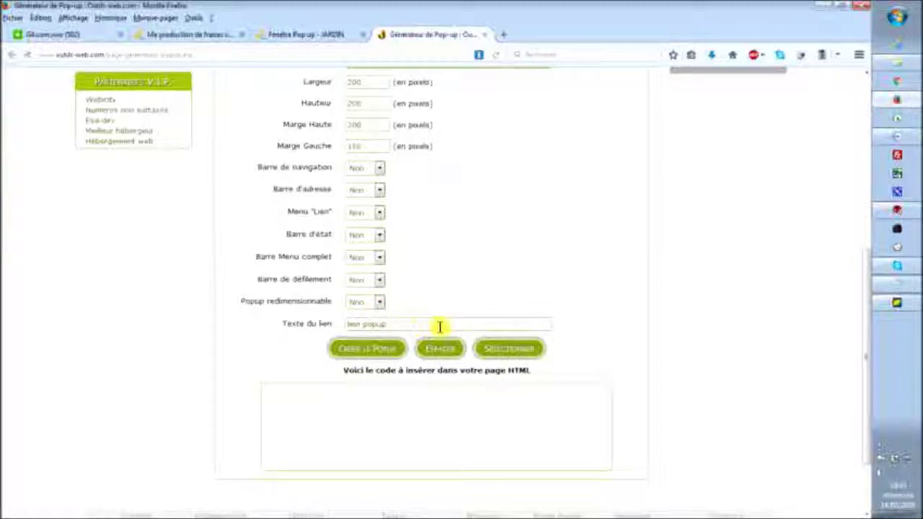
- Set the popup's link text to "Fraise Annabelle", generate its HTML code and select the code
click(378, 324)
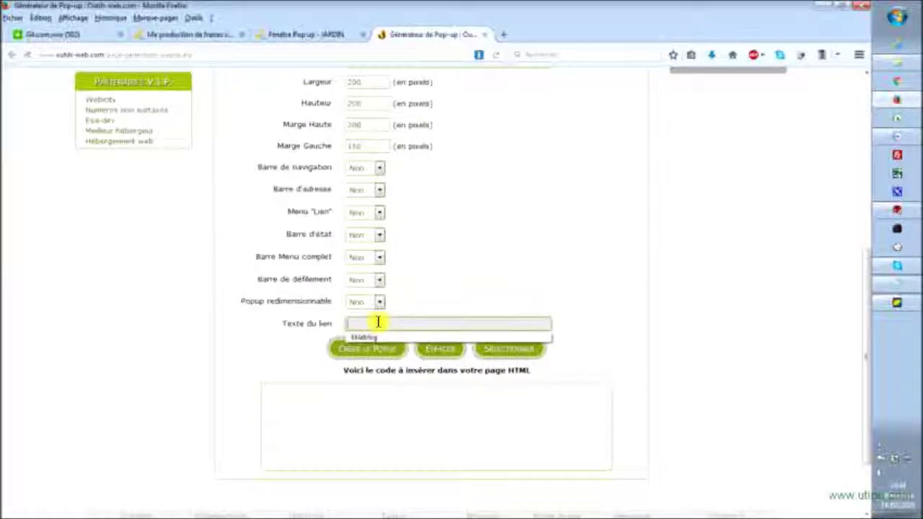
text(R)
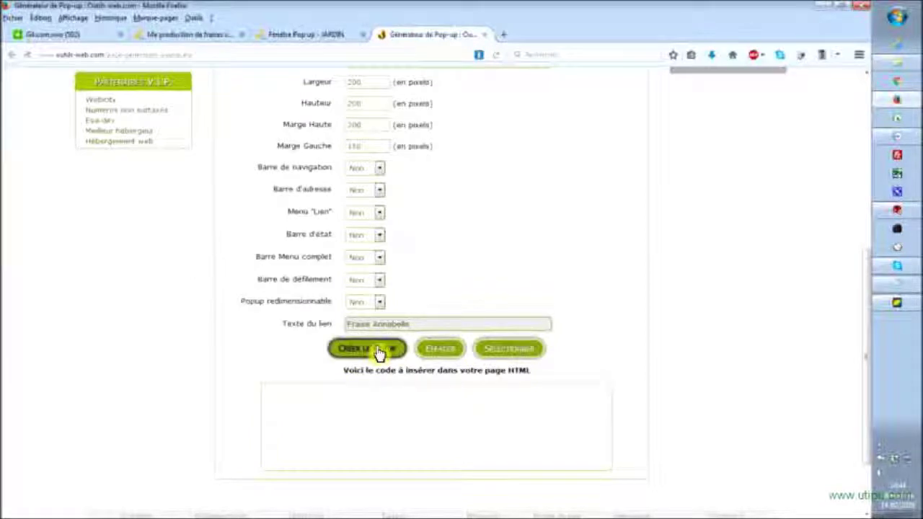
click(379, 352)
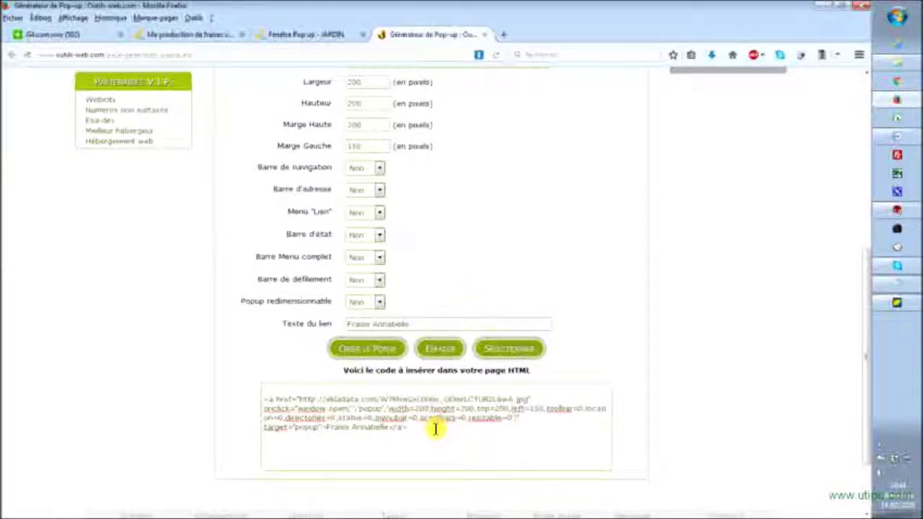
click(436, 430)
click(440, 437)
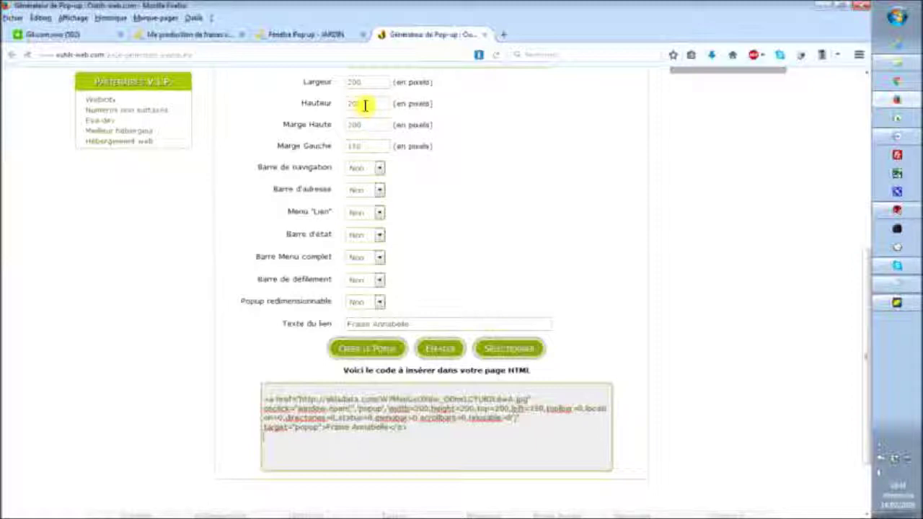
- Copy the strawberry harvest image from the "Ma production de fraises" article after a brief check of the Fenêtre Pop up article
click(200, 34)
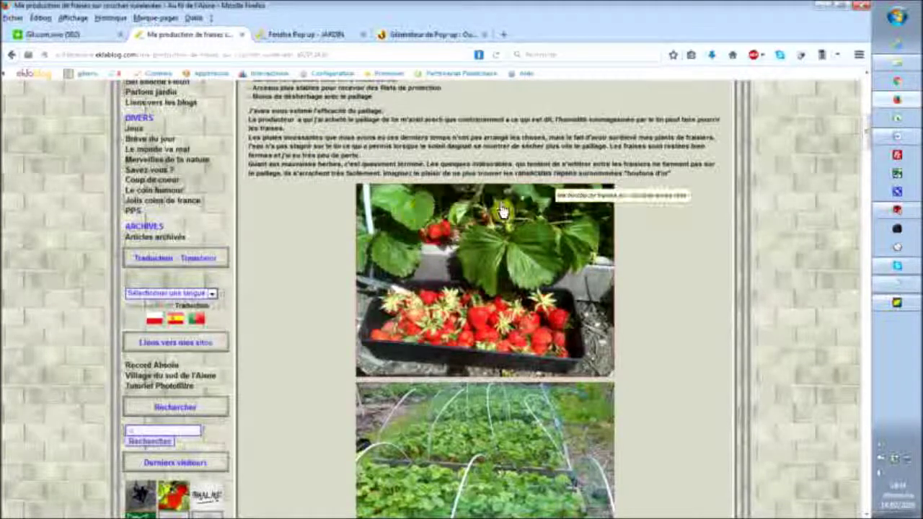
click(302, 34)
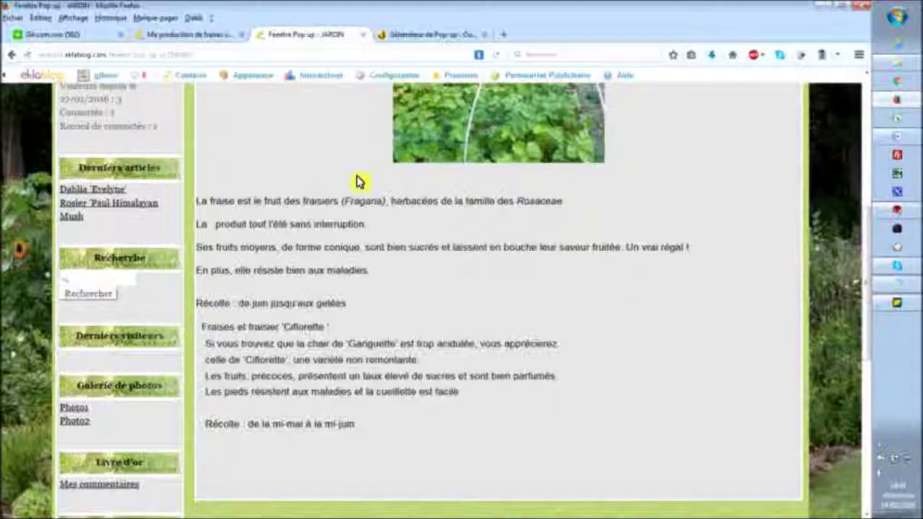
click(194, 35)
right_click(453, 270)
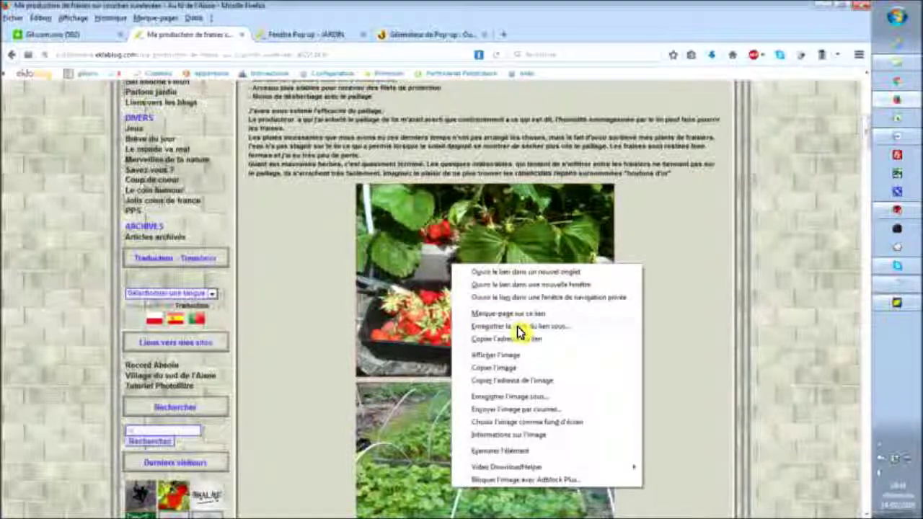
click(509, 369)
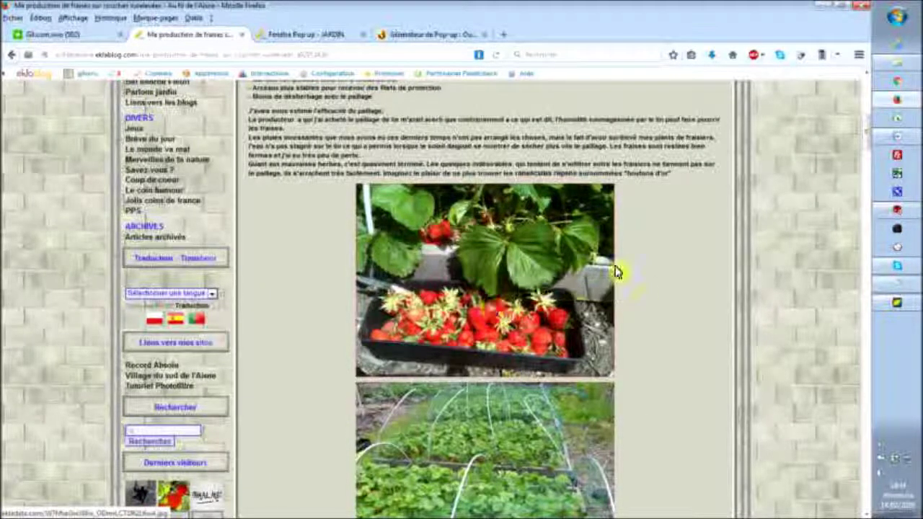
- Switch to PhotoFiltre, paste the copied photo as a new image and move its window to the middle of the workspace
click(897, 303)
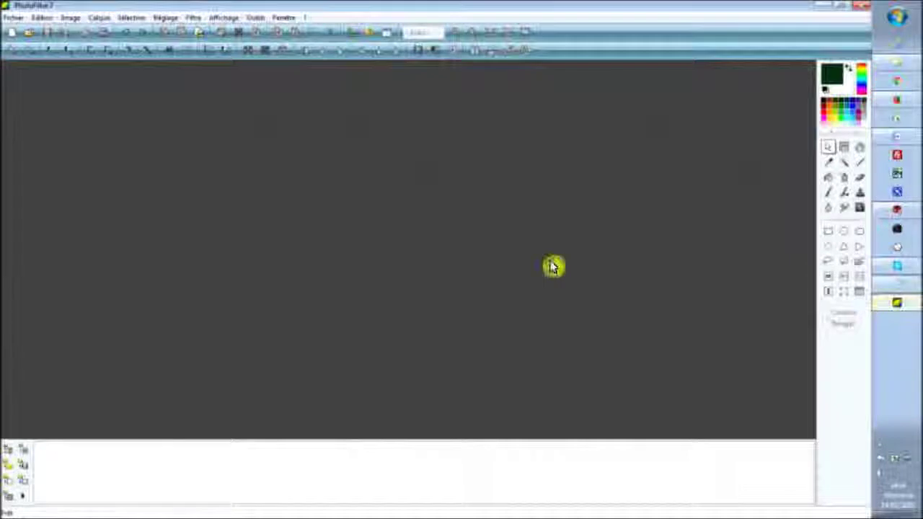
click(44, 18)
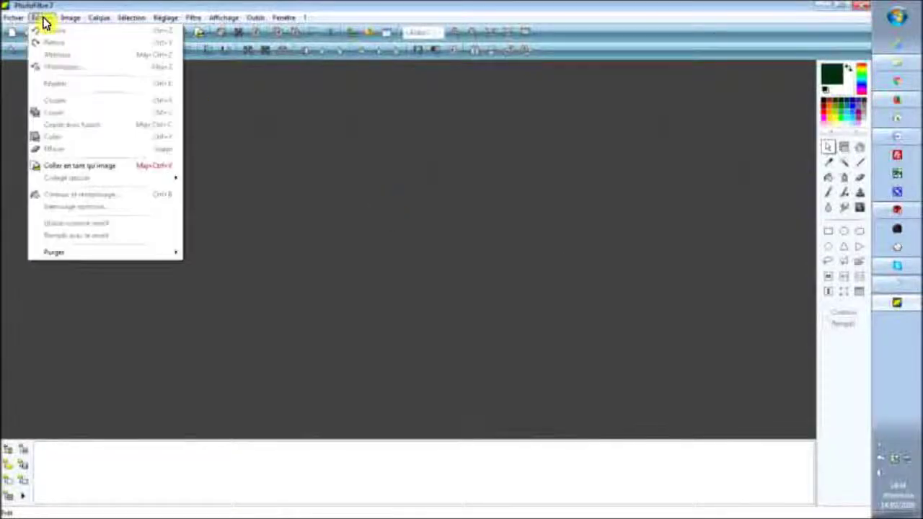
click(101, 167)
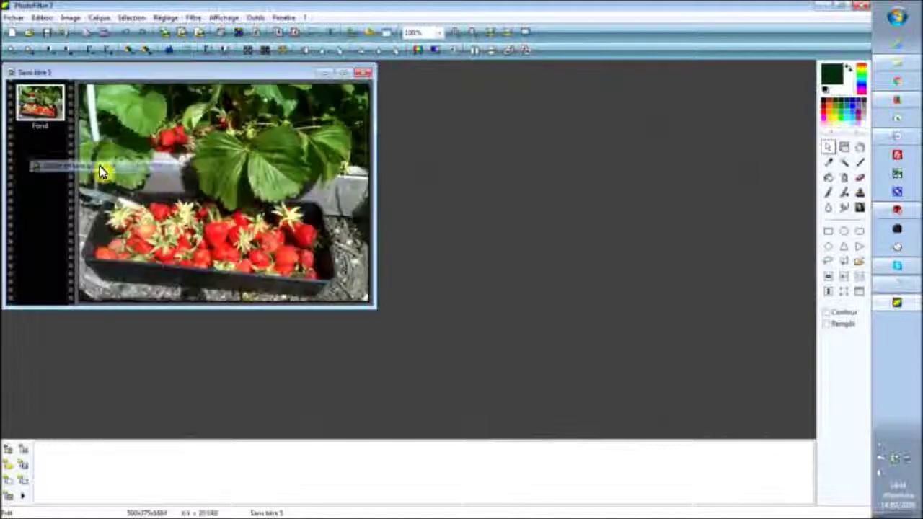
drag(270, 80, 706, 158)
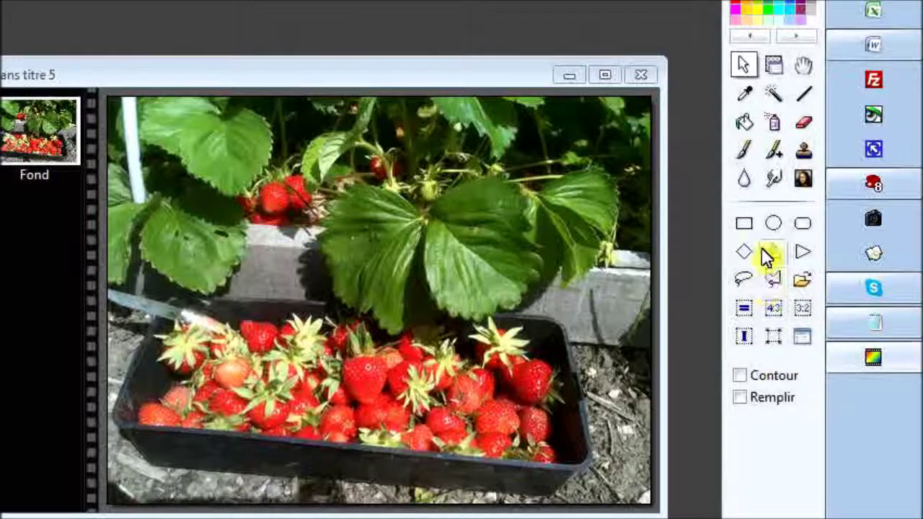
- Draw a square selection of about 358 by 358 pixels around the strawberry crate and leaves, replacing a first trial selection
click(746, 224)
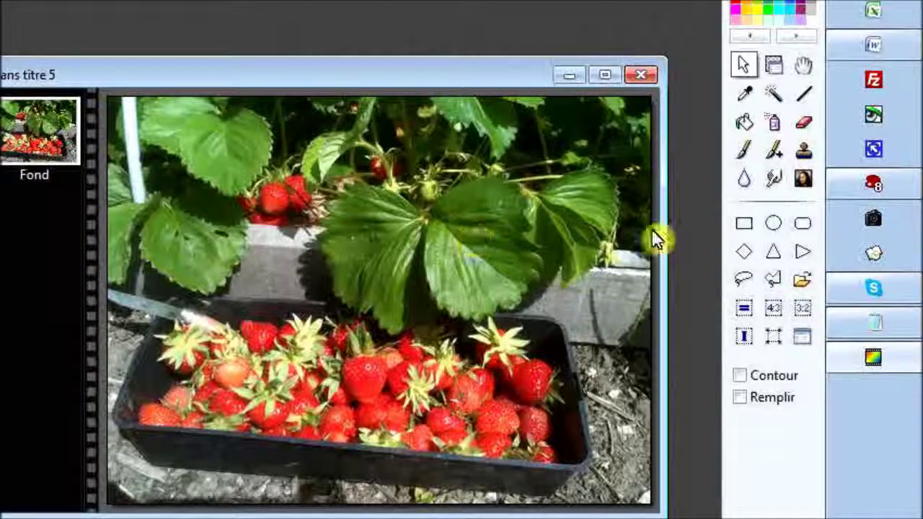
drag(130, 117, 518, 466)
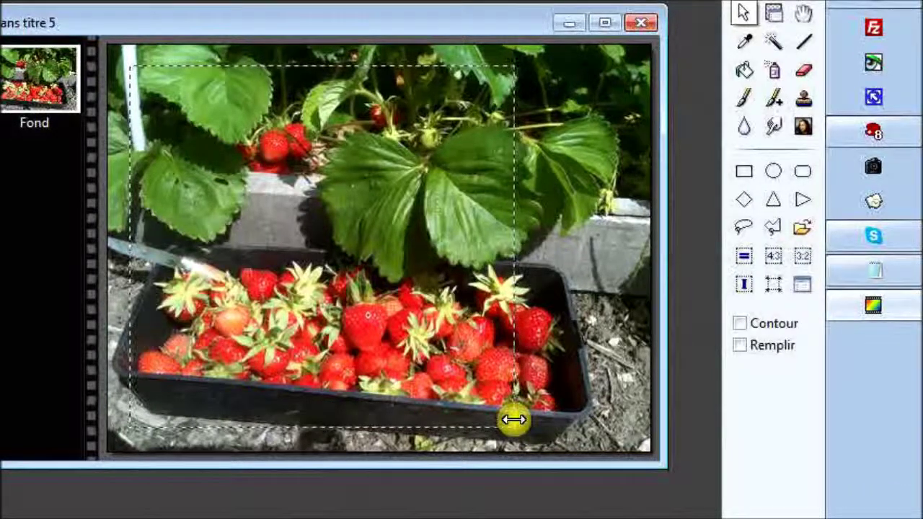
click(515, 427)
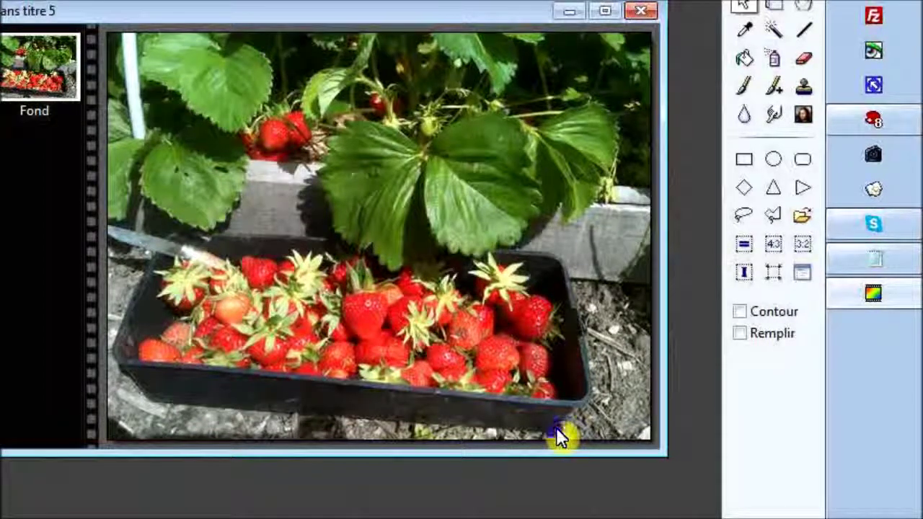
drag(557, 427, 166, 93)
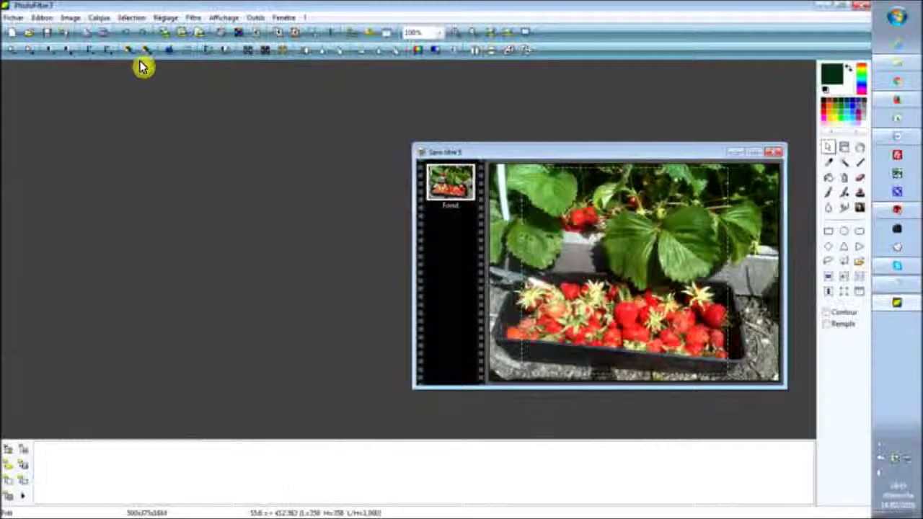
- Copy the square selection, paste it as a new image and place its window beside the original photo
click(42, 17)
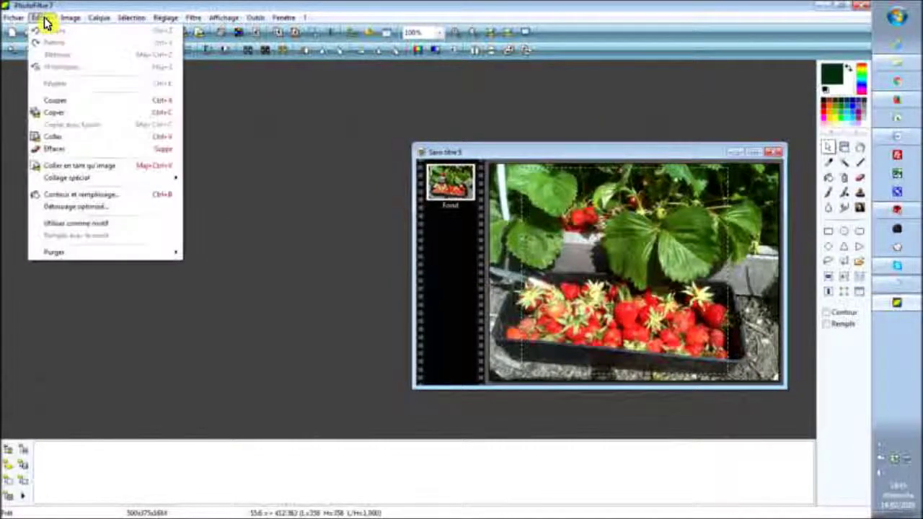
click(79, 114)
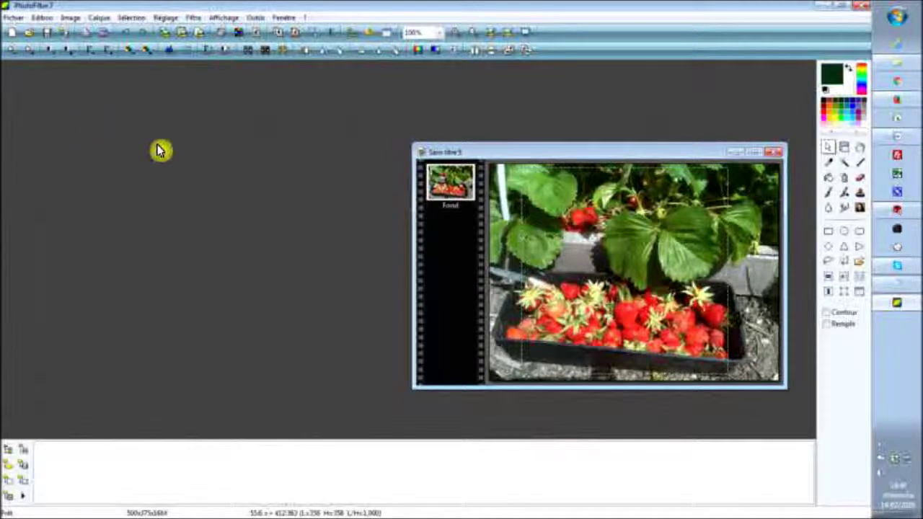
click(50, 18)
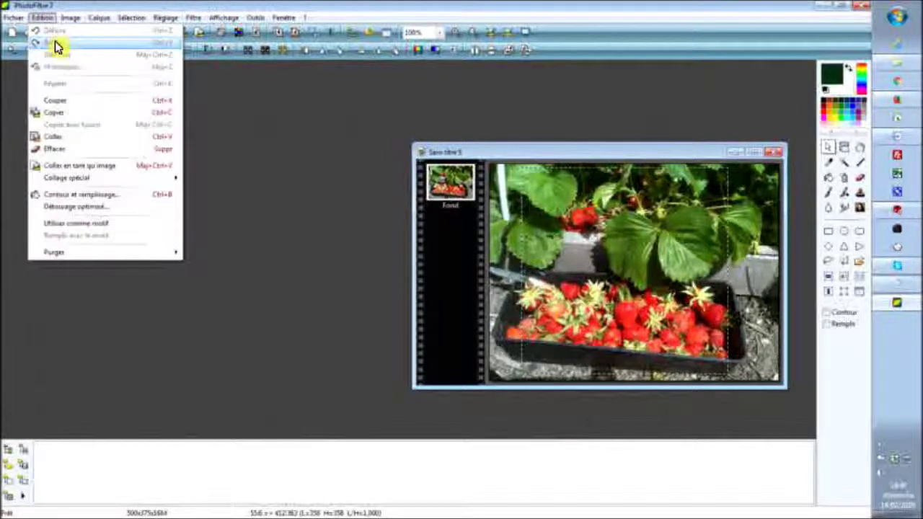
click(107, 171)
drag(195, 83, 252, 108)
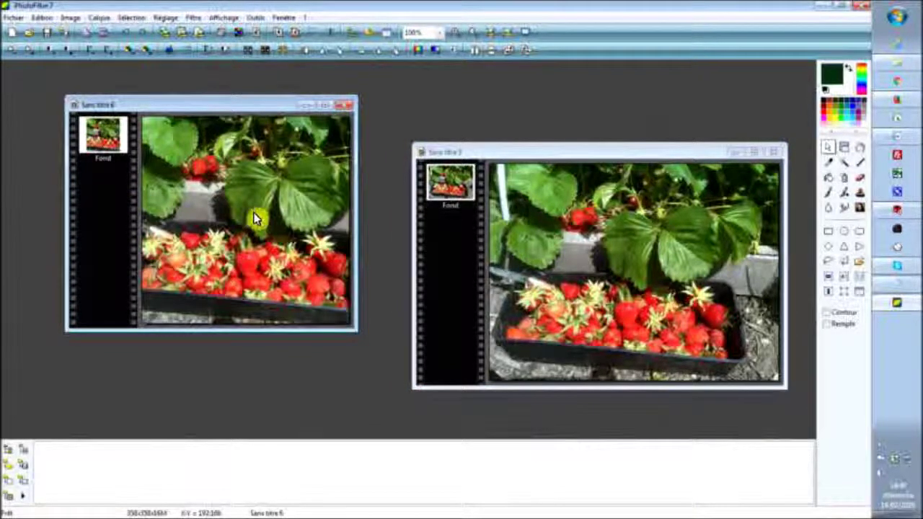
- Save the square image on the desktop as a JPEG named "fraise" with compression 90, and return to Firefox
click(13, 19)
click(59, 102)
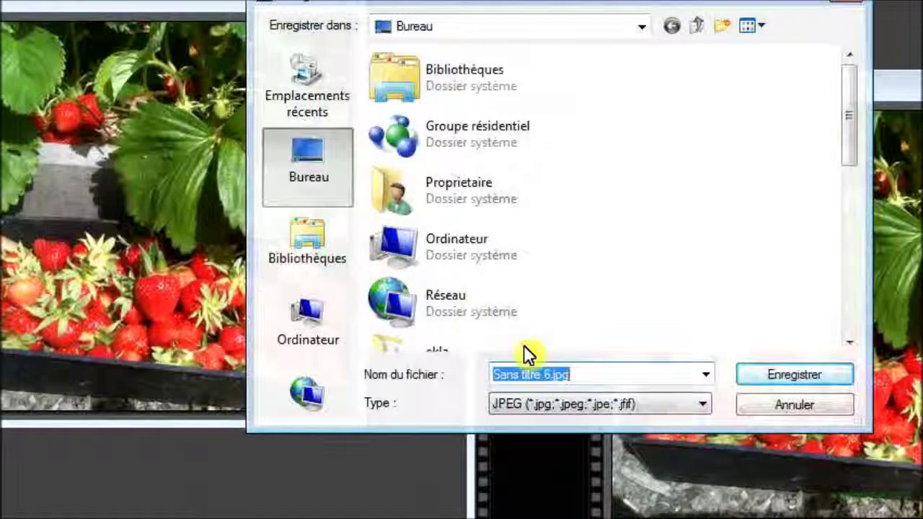
text(fraise)
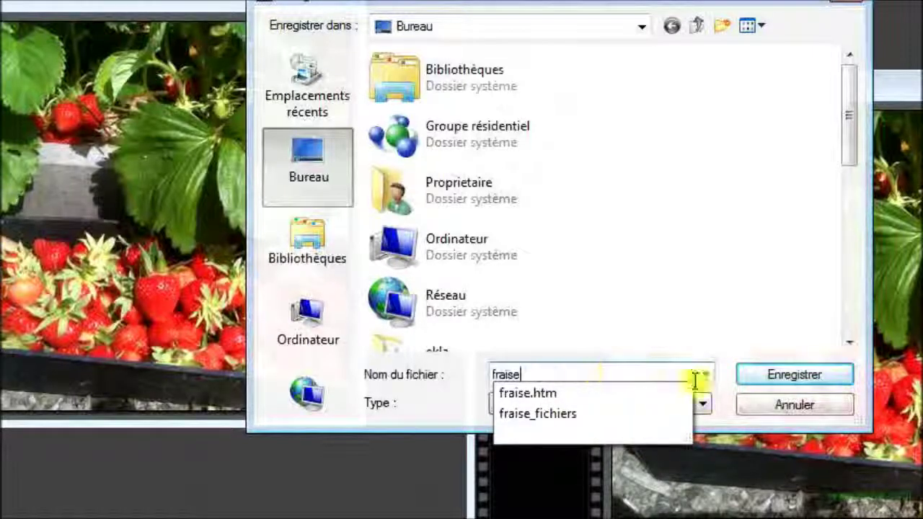
click(797, 381)
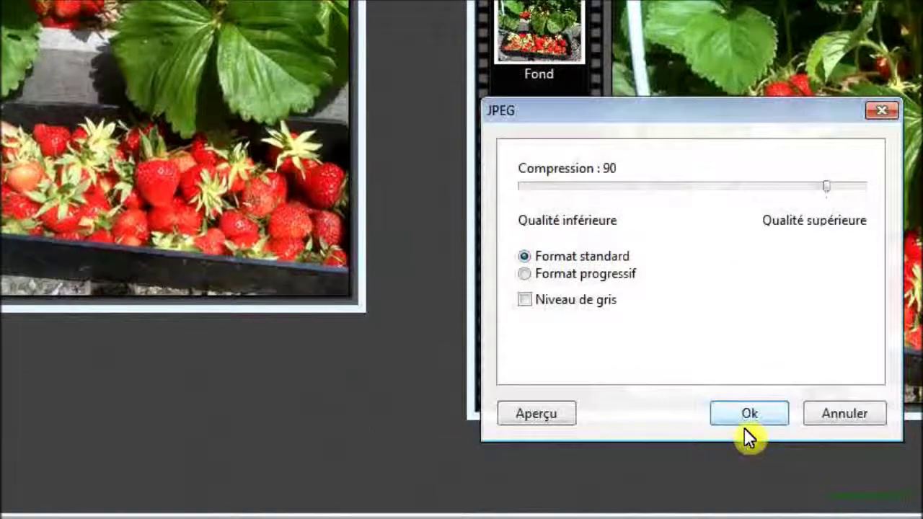
click(748, 417)
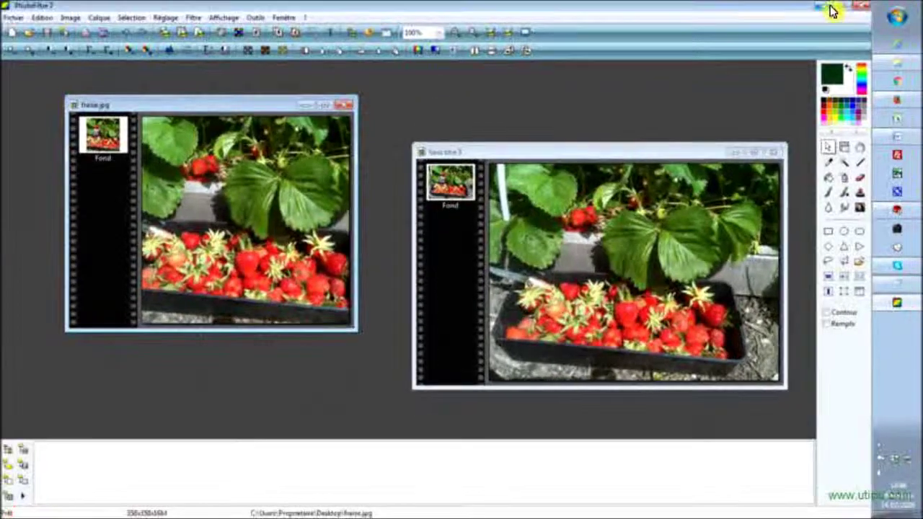
click(831, 9)
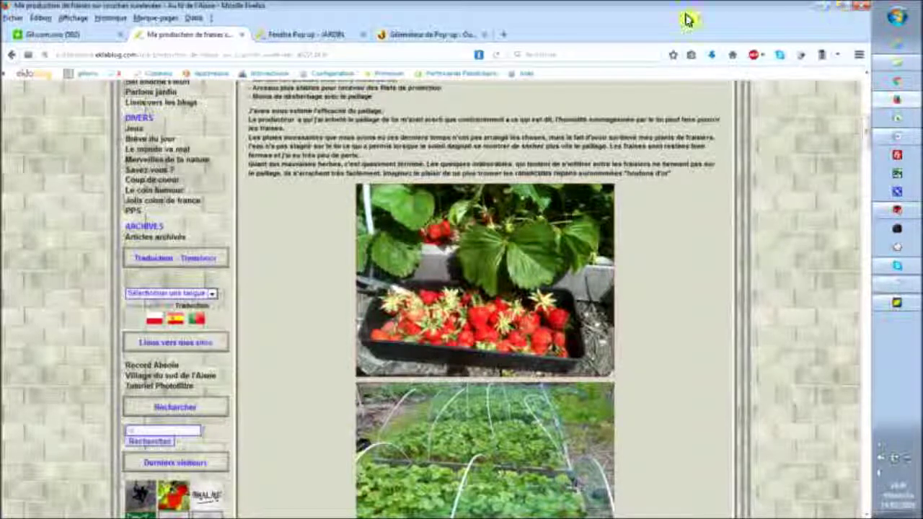
- Review the LES FRAISES content of the Fenêtre Pop up article and the filled-in popup generator form
click(296, 36)
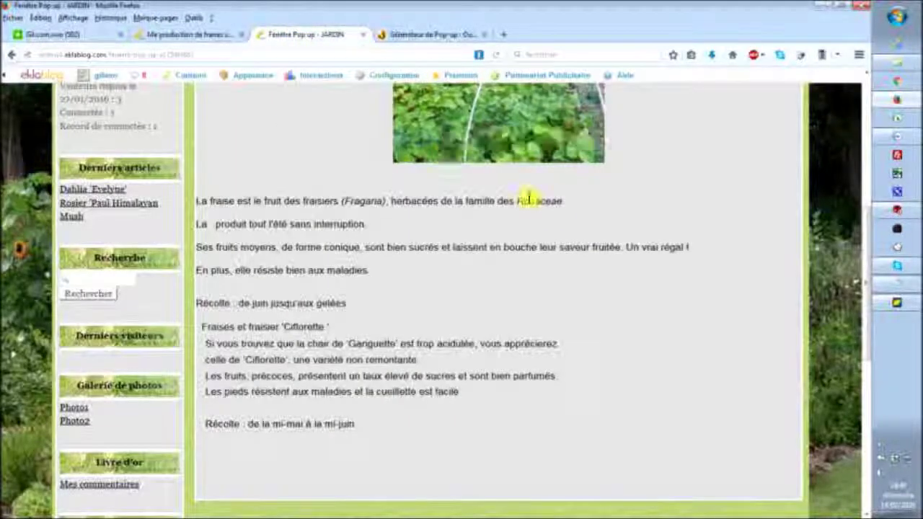
scroll(529, 204, up, 3)
scroll(557, 214, up, 1)
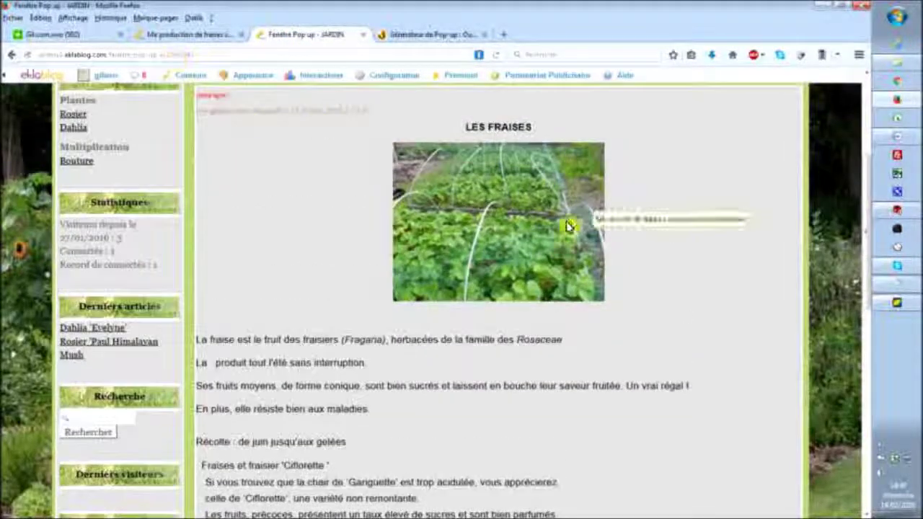
mouse_move(375, 72)
click(415, 41)
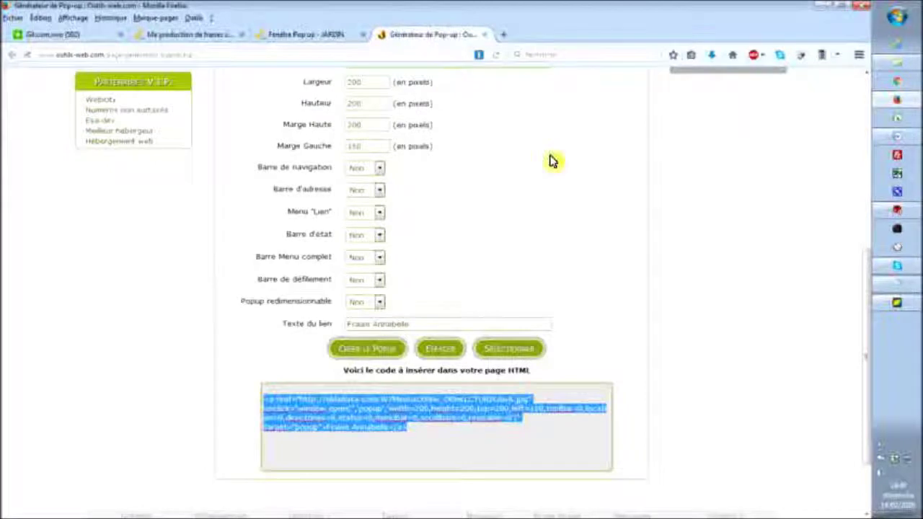
scroll(547, 161, up, 2)
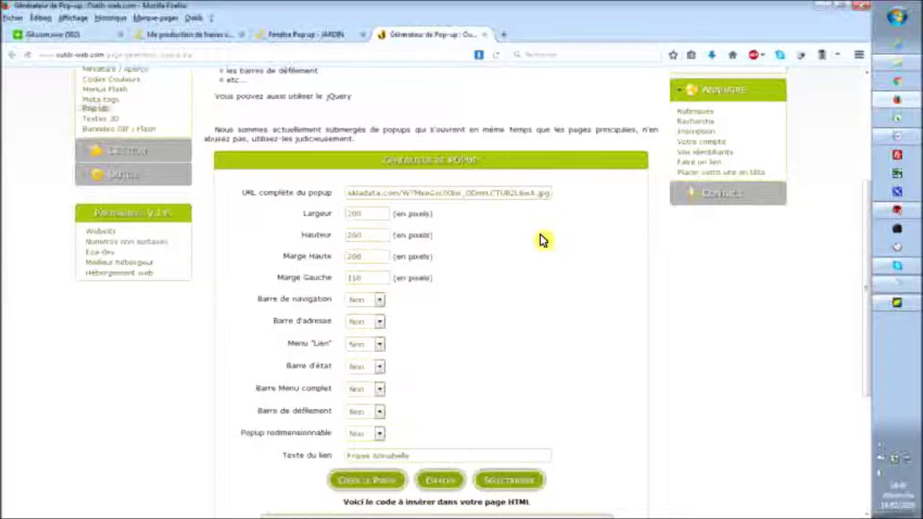
- Open the Fenêtre Pop up article for editing and move the editor window higher on the page
click(339, 33)
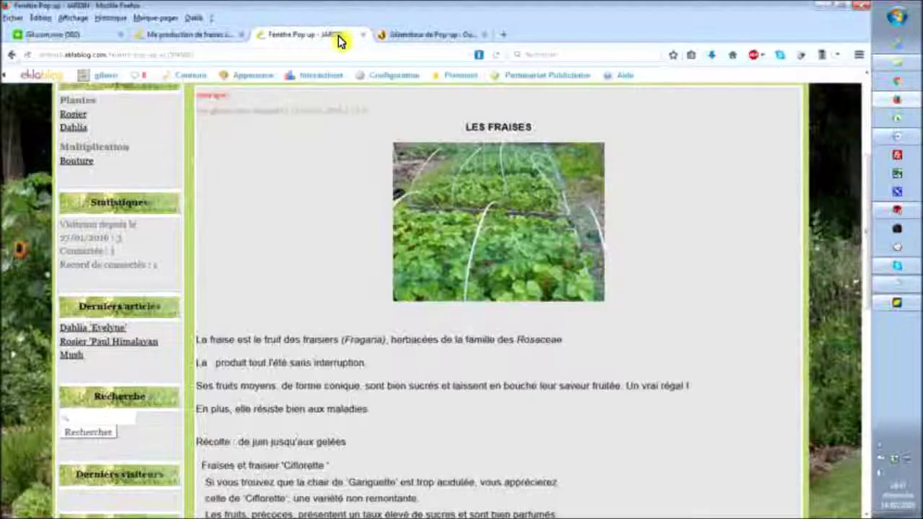
scroll(639, 250, up, 3)
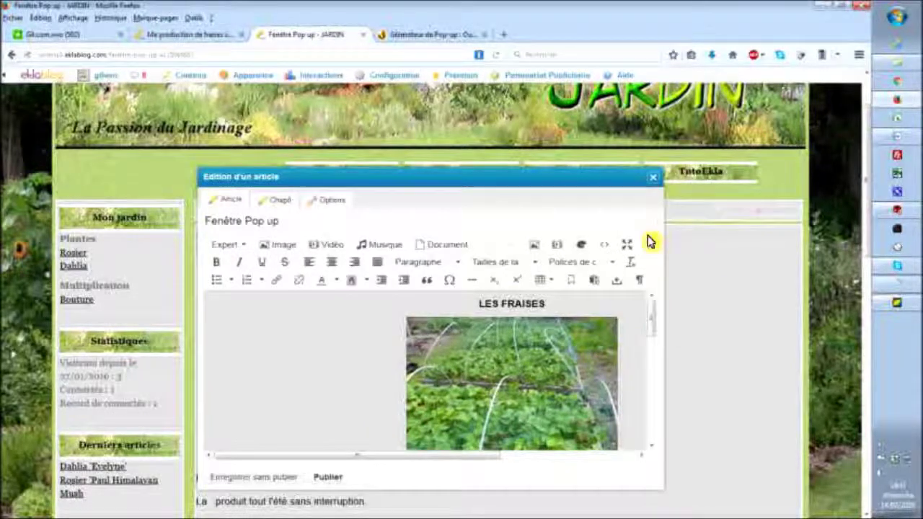
drag(619, 182, 640, 101)
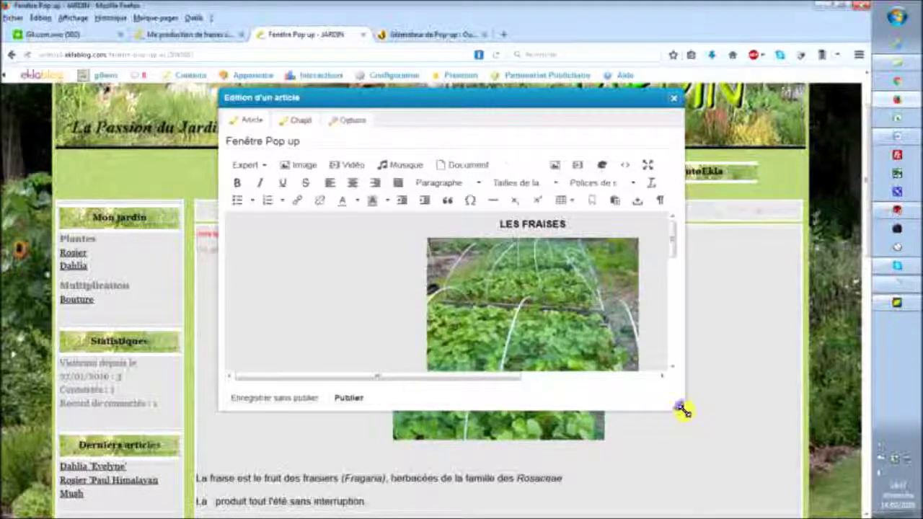
- Enlarge the article editor window and insert the square strawberry image, centred at 250 x 250, below the article's last line
drag(683, 408, 764, 496)
scroll(704, 390, down, 10)
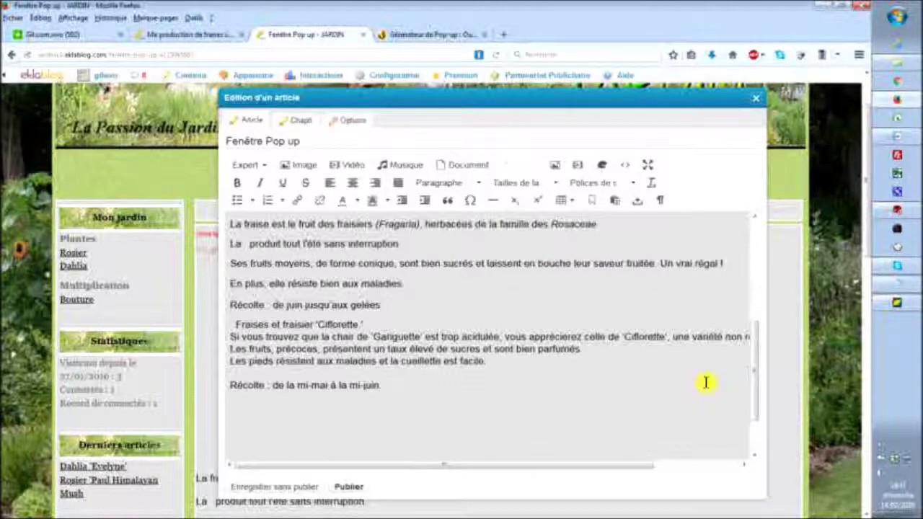
click(321, 378)
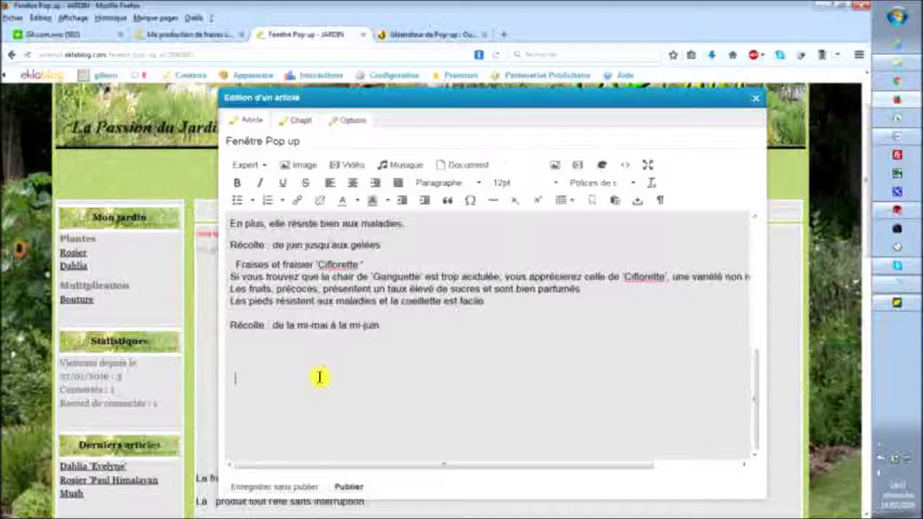
click(308, 166)
click(319, 294)
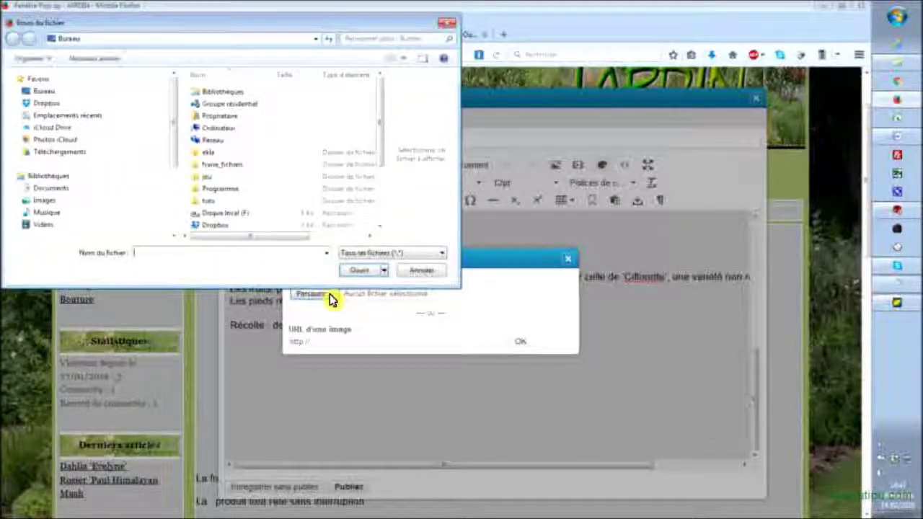
drag(380, 125, 390, 204)
double_click(212, 176)
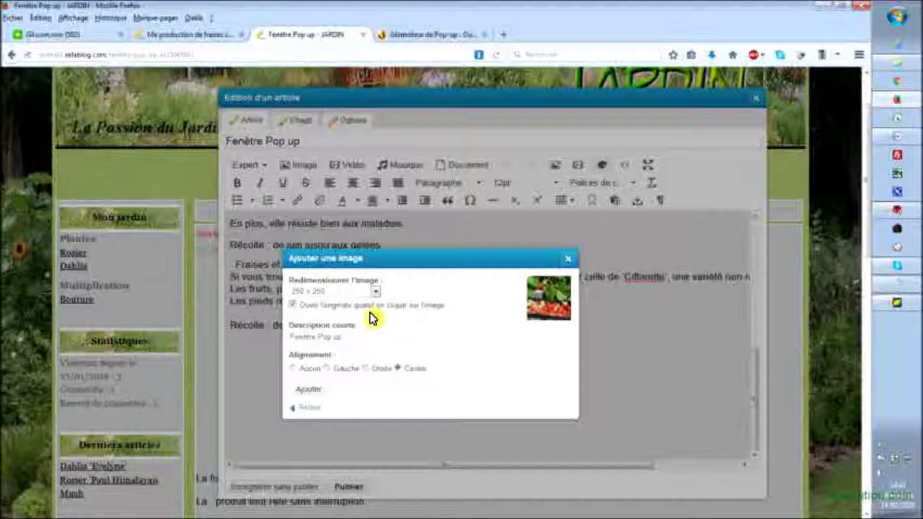
click(311, 390)
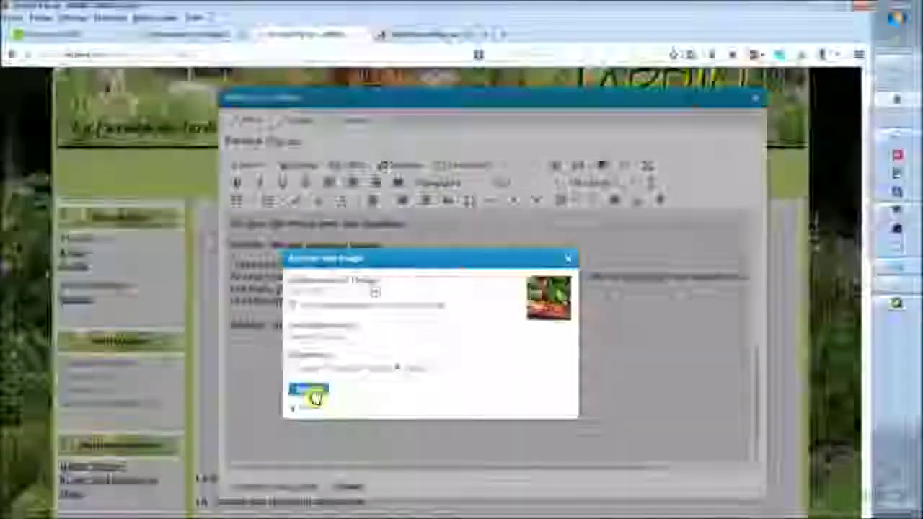
- Copy the inserted strawberry image's source URL from its properties and delete the image from the article
click(540, 424)
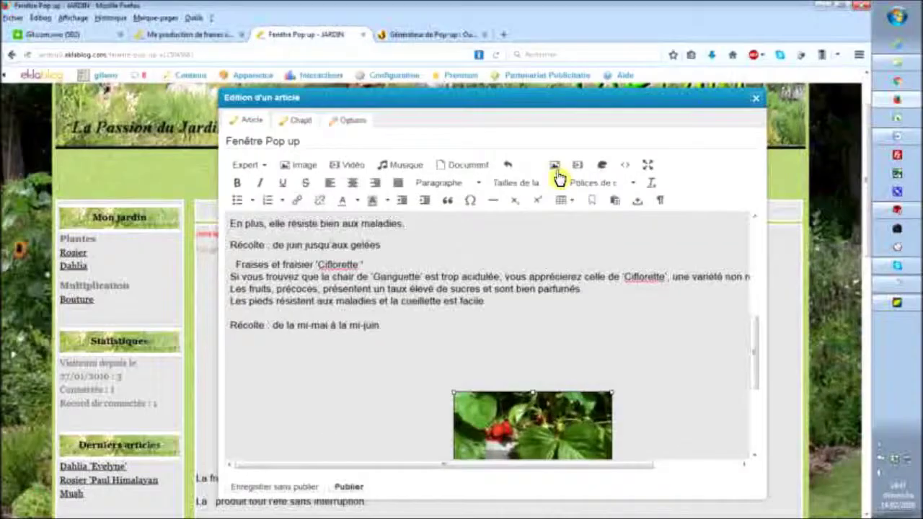
click(556, 174)
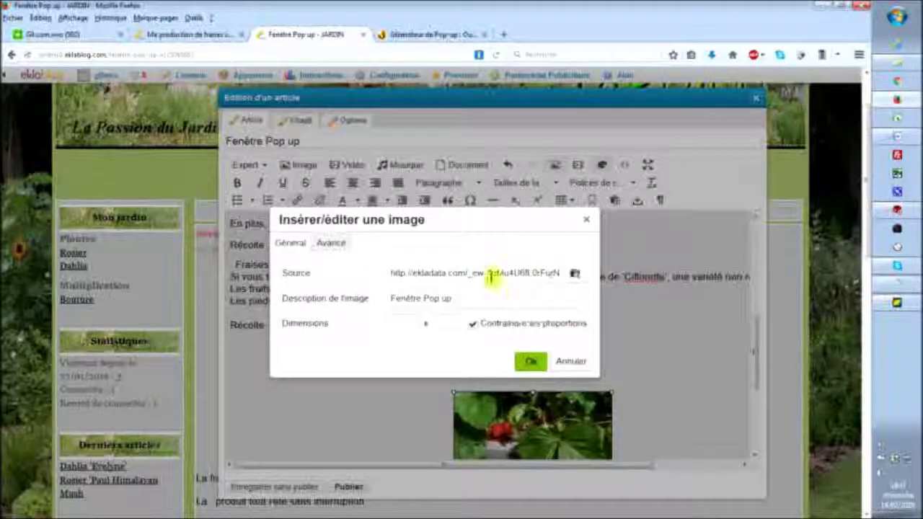
triple_click(427, 273)
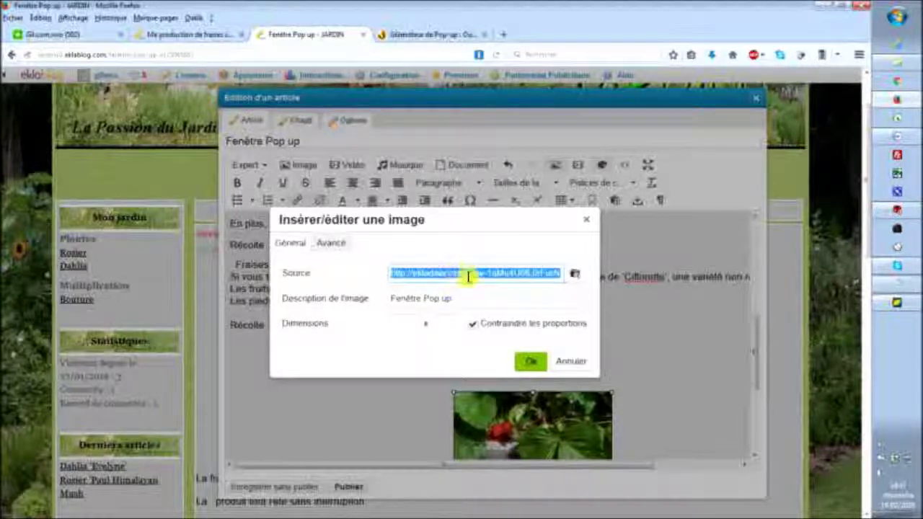
click(534, 364)
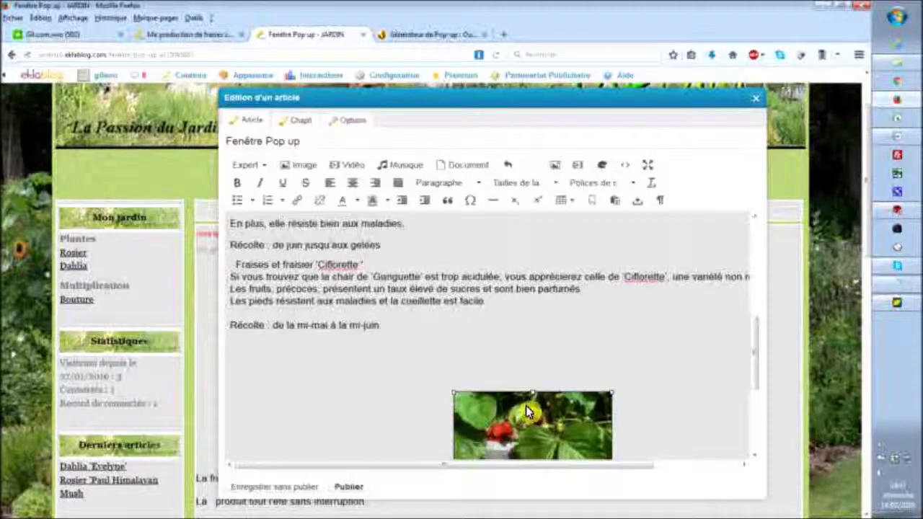
key(Delete)
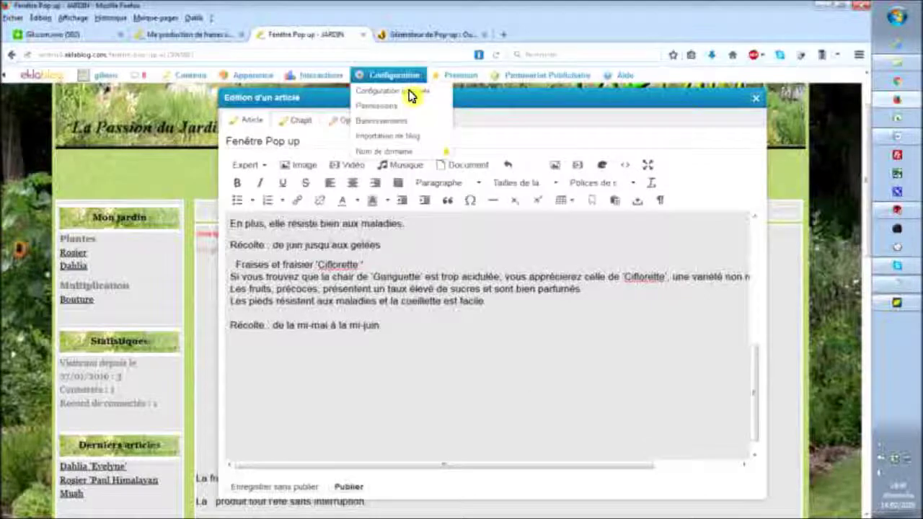
- Replace the full popup URL in the popup generator with the copied image URL and create the popup code
click(425, 41)
click(495, 419)
scroll(469, 249, up, 3)
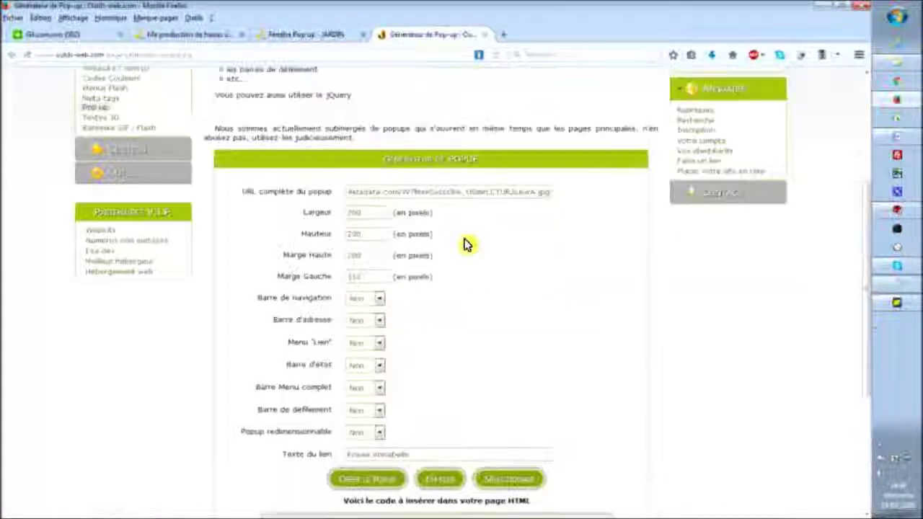
click(431, 193)
key(ctrl+v)
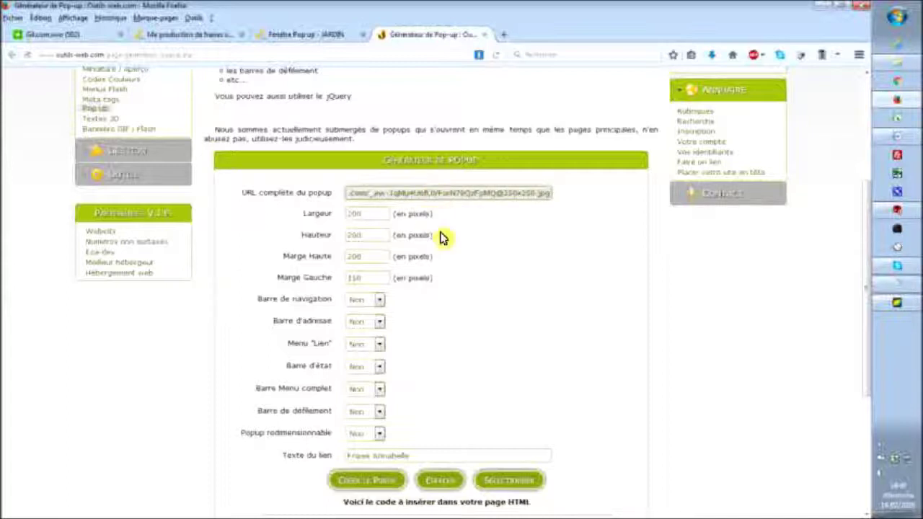
scroll(454, 243, down, 2)
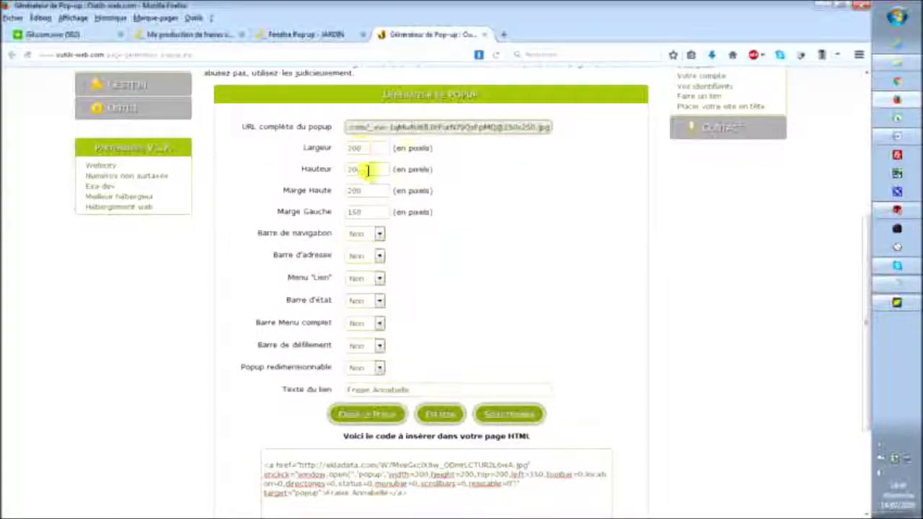
click(381, 417)
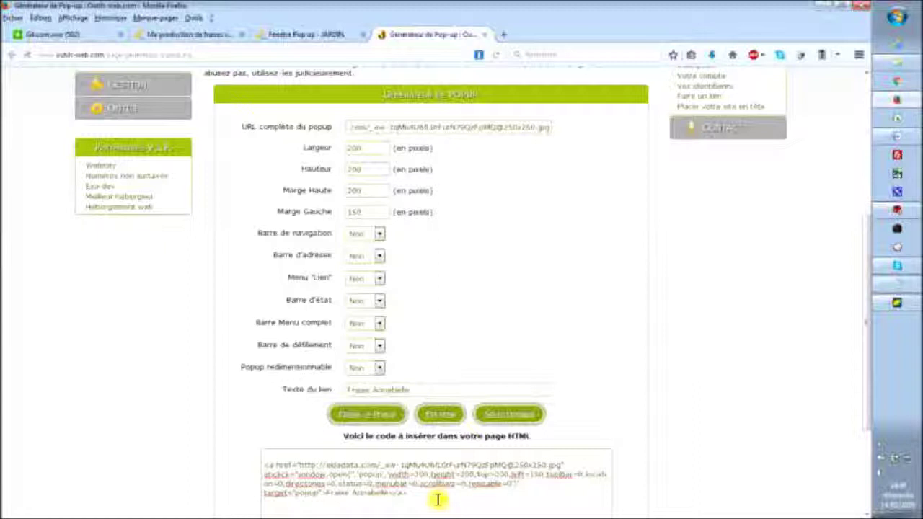
- Select and copy the whole HTML code generated for the Fraise Annabelle popup
scroll(438, 500, down, 2)
click(428, 436)
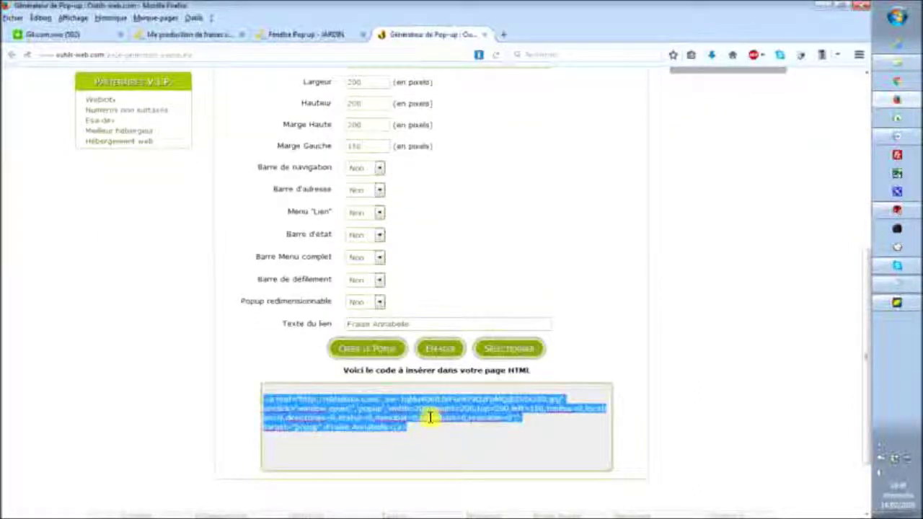
right_click(434, 445)
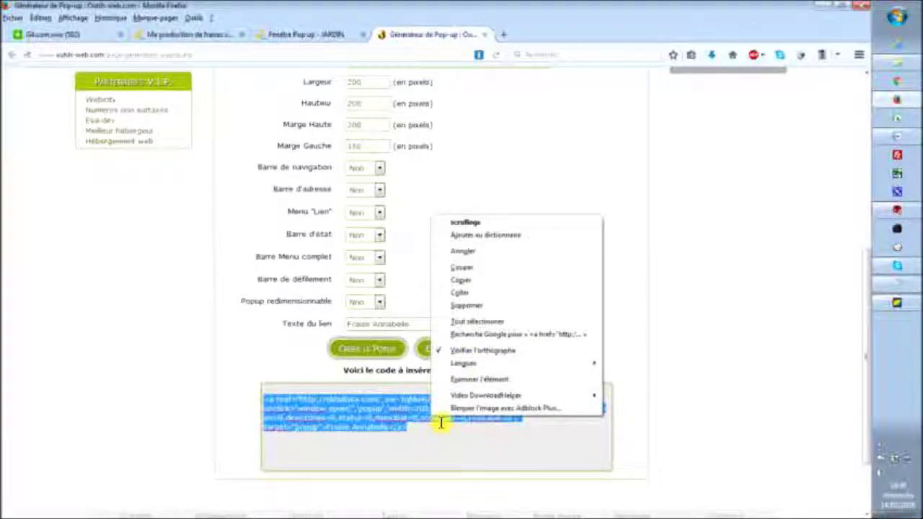
click(433, 448)
click(439, 449)
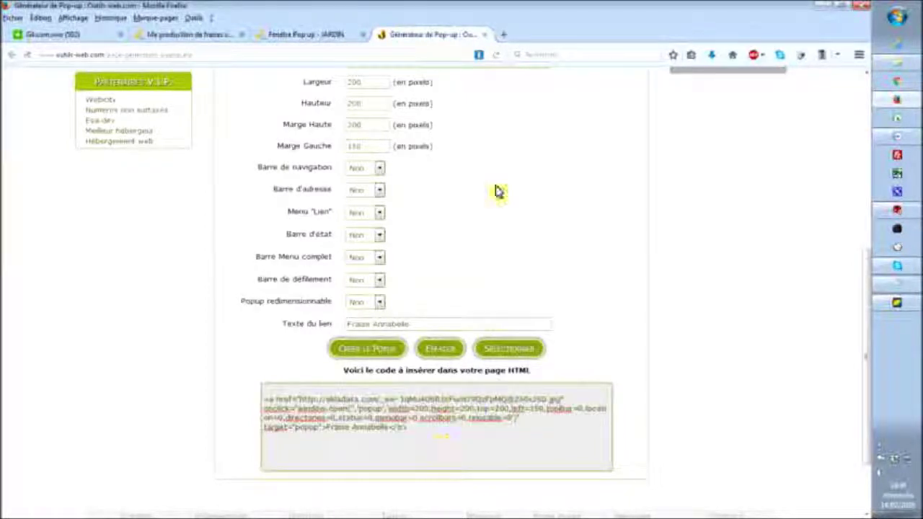
- Return to the Fenêtre Pop up article and shift its editor window toward the blog's sidebar
click(326, 41)
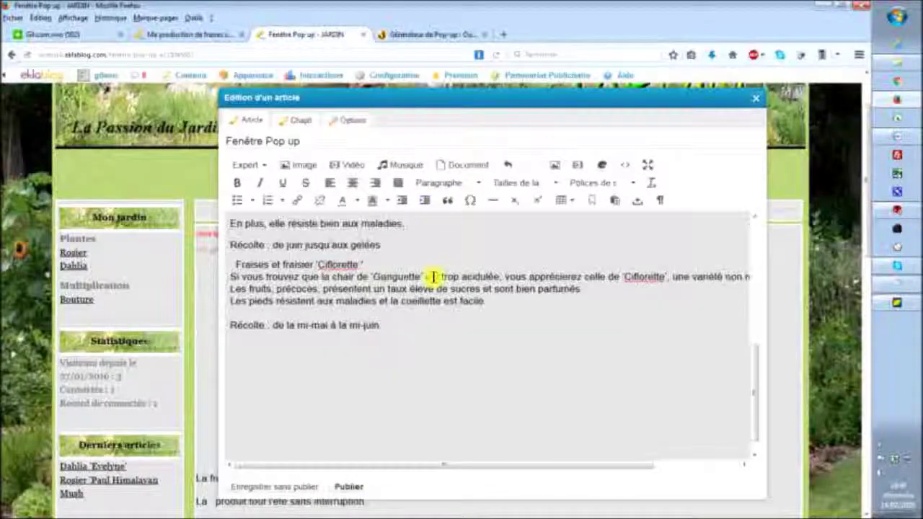
drag(506, 108, 469, 99)
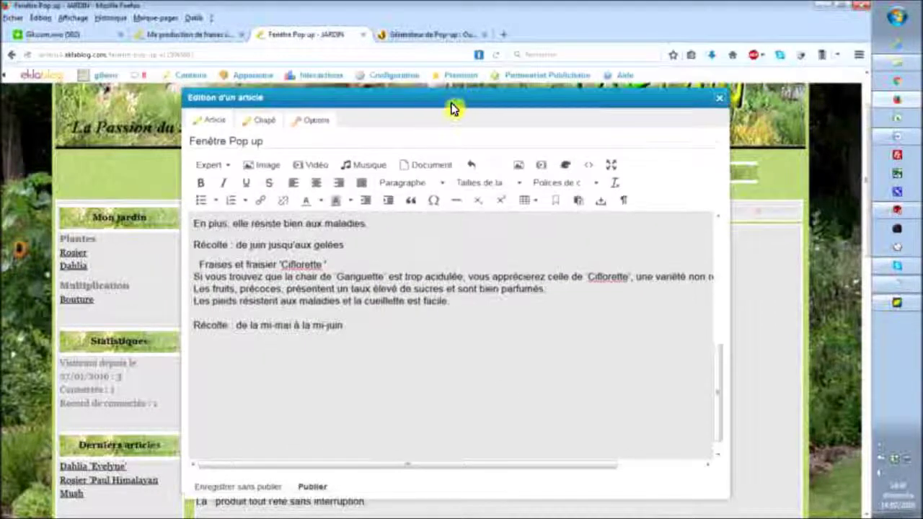
scroll(428, 317, up, 4)
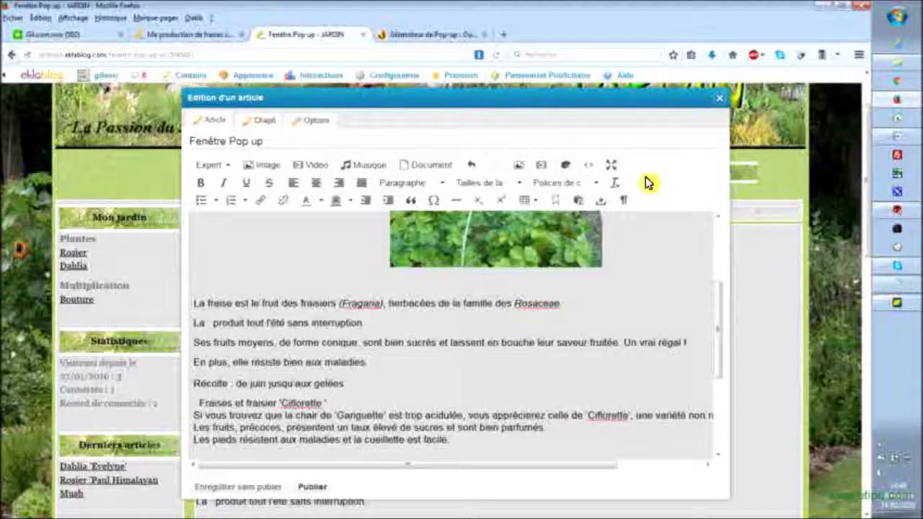
- Examine the article's HTML source code to see where the popup code can be inserted
click(590, 164)
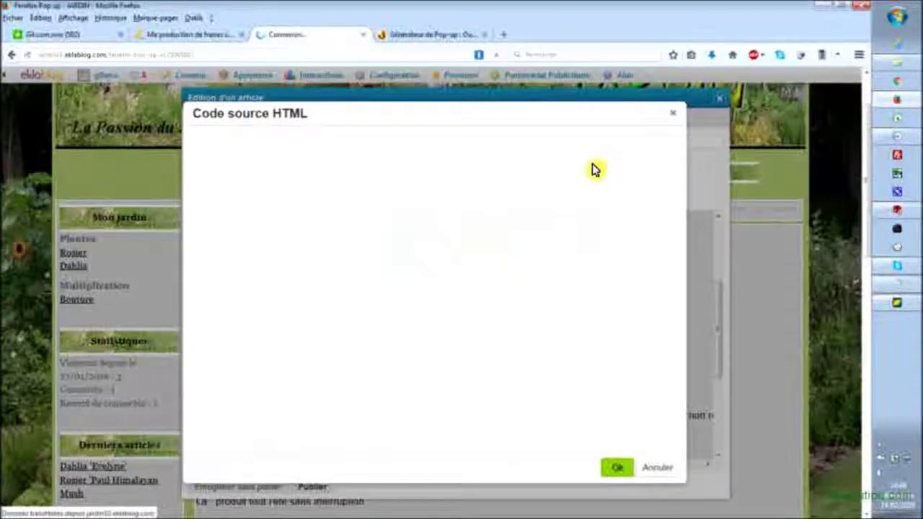
click(674, 114)
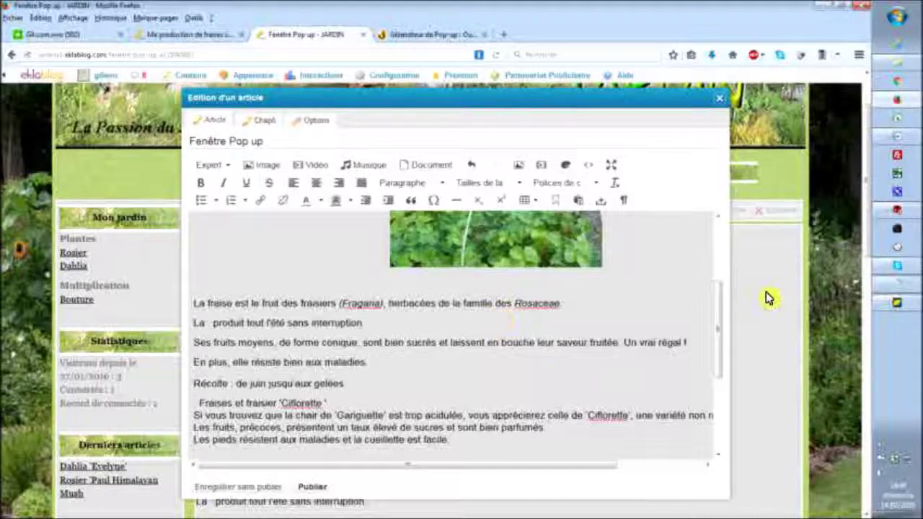
click(590, 168)
click(538, 385)
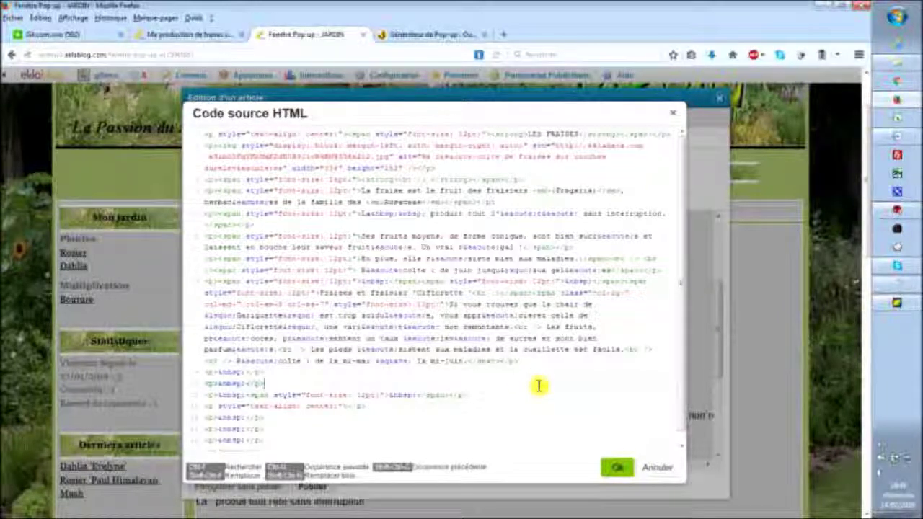
key(ctrl+a)
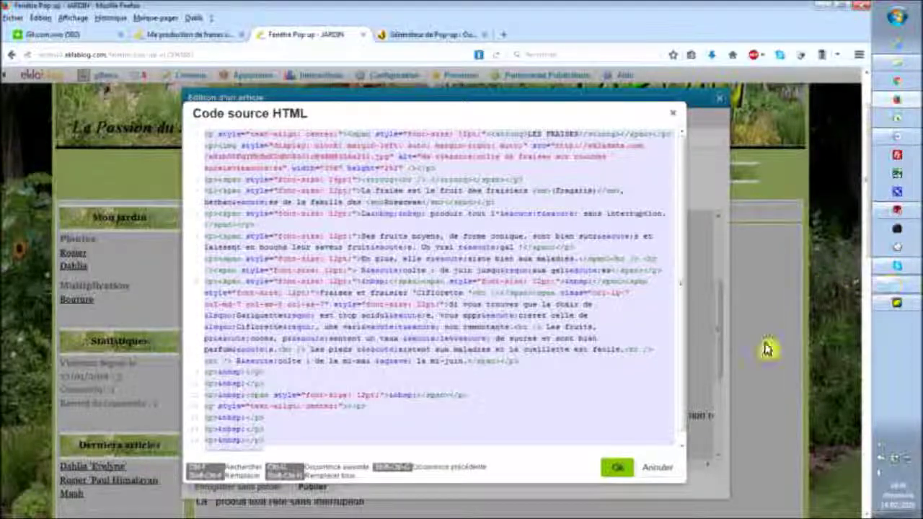
click(663, 473)
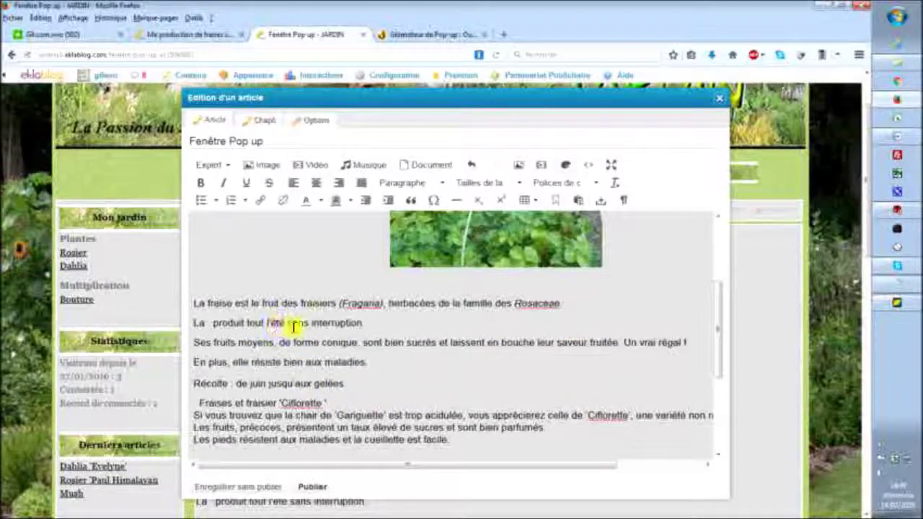
click(589, 173)
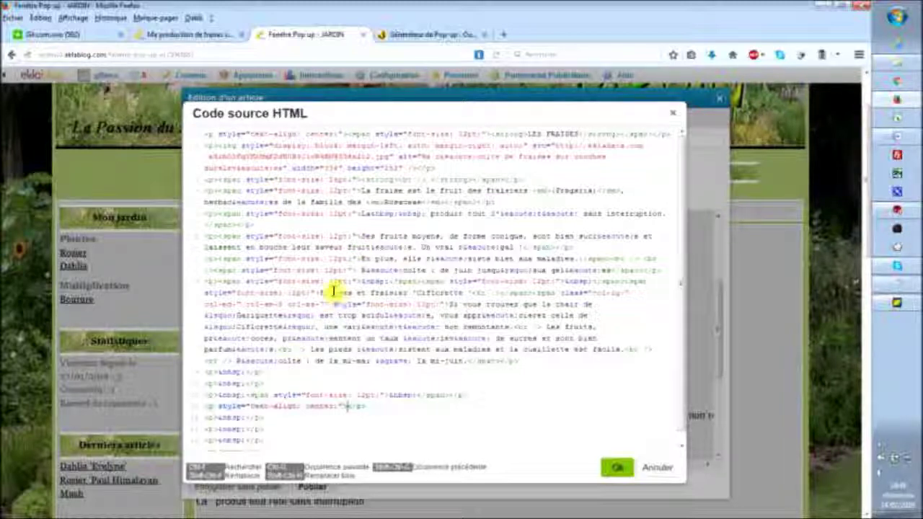
click(631, 467)
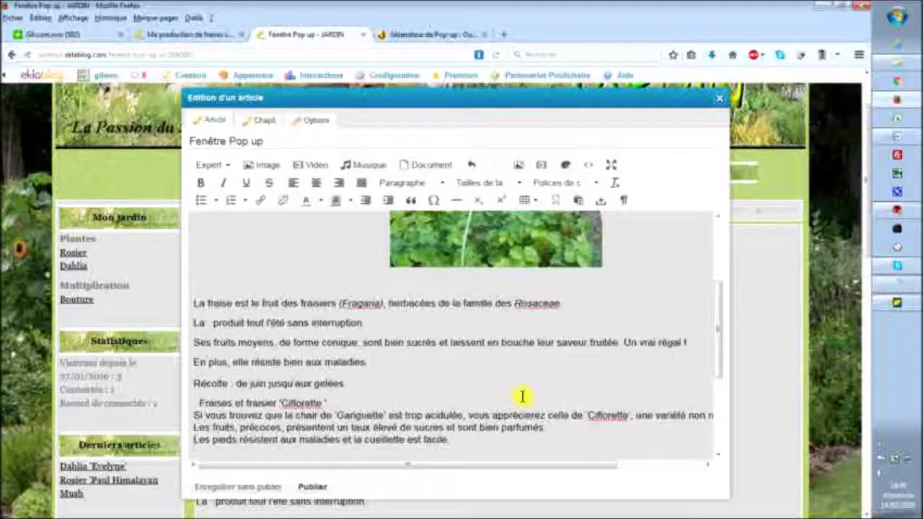
- Insert the copied popup code after "La" in the "produit tout l'été" sentence's HTML source and save the article without publishing
click(204, 323)
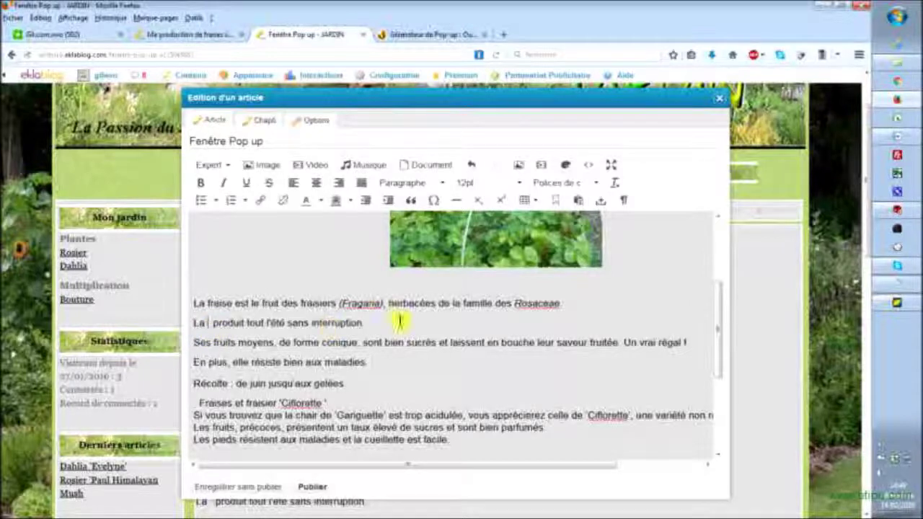
click(594, 170)
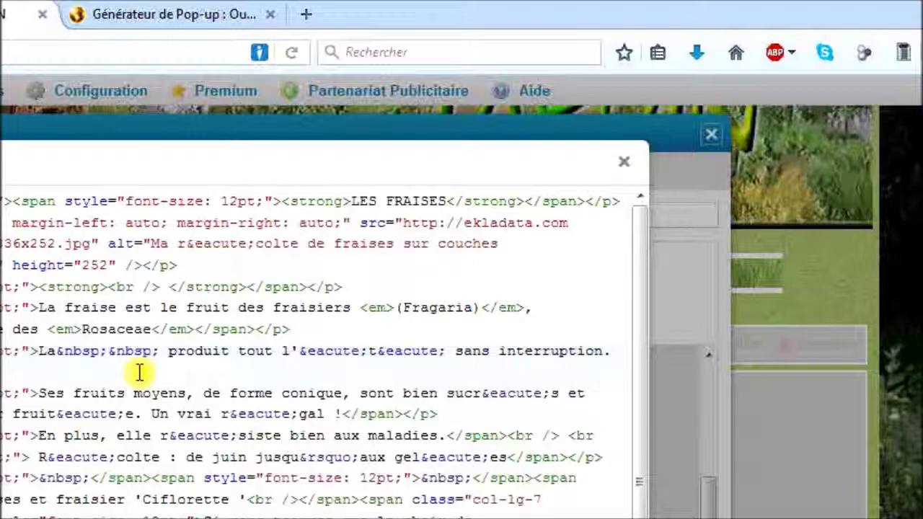
key(ctrl+v)
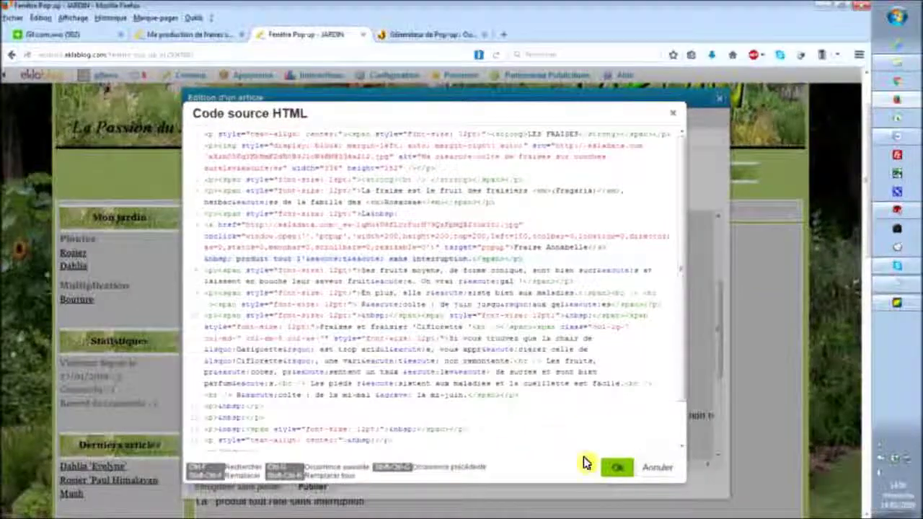
click(616, 468)
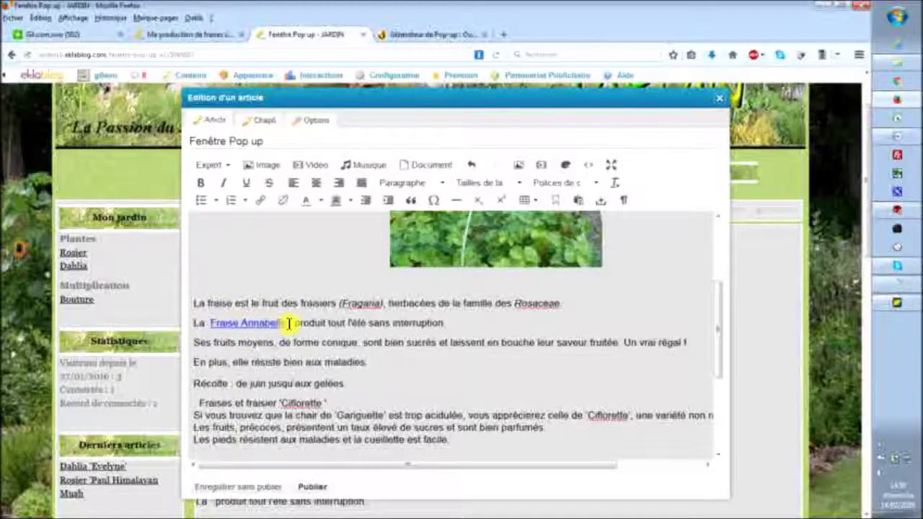
click(274, 490)
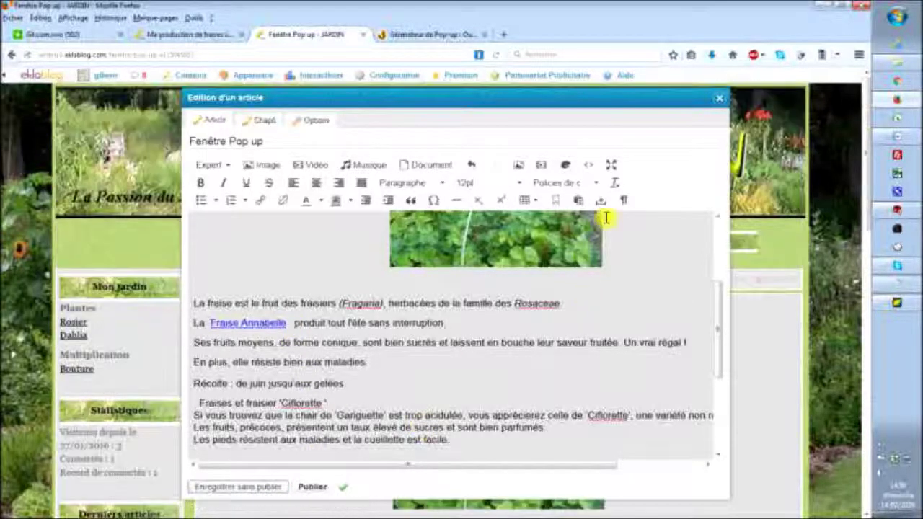
- Move the editor aside, test the Fraise Annabelle link on the article page and close its popup window
drag(638, 100, 110, 108)
scroll(320, 292, down, 5)
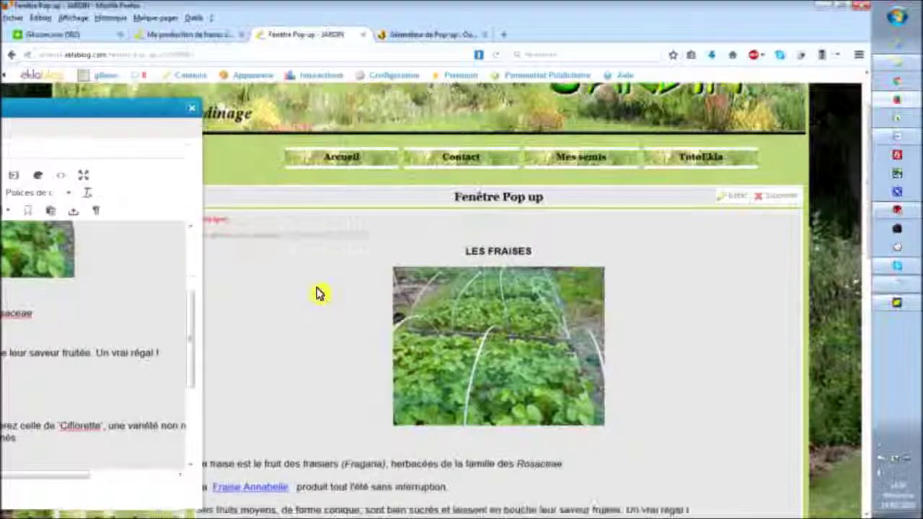
click(278, 366)
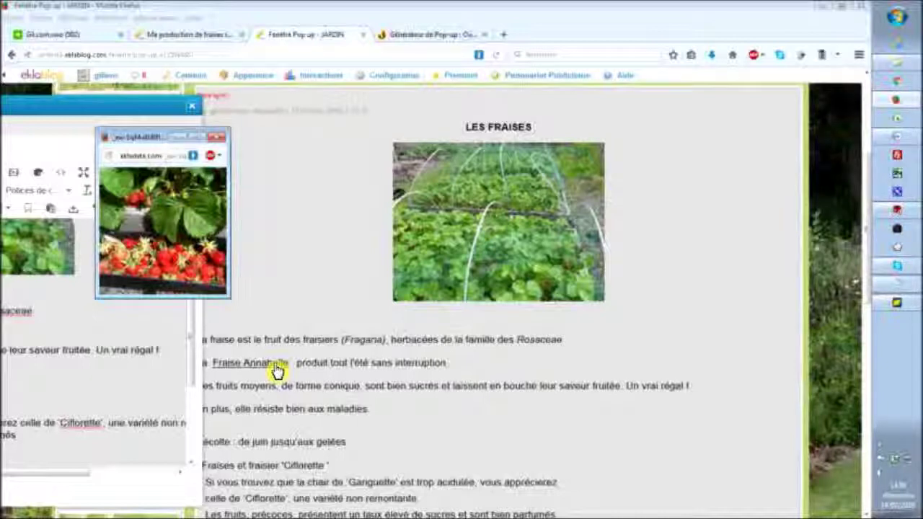
click(215, 139)
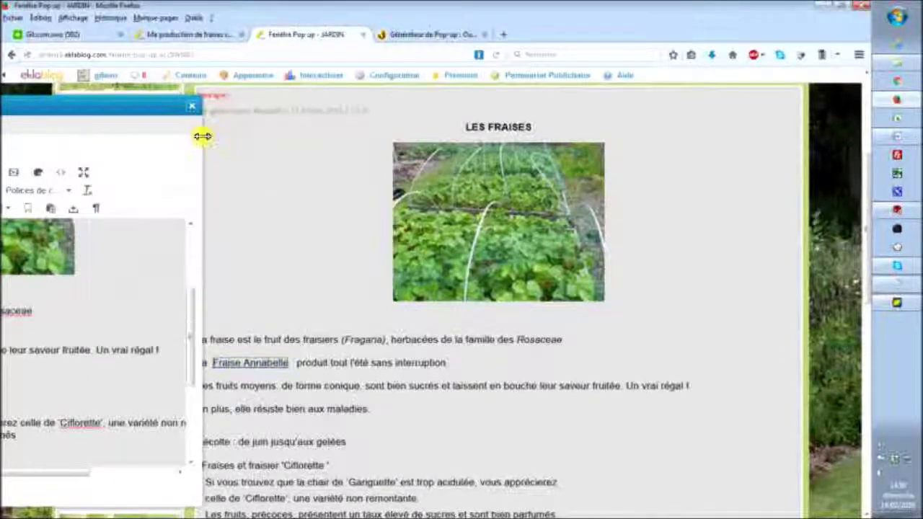
- Move the article editor back over the middle of the page and show the text down to the Ciflorette harvest line
drag(140, 113, 640, 112)
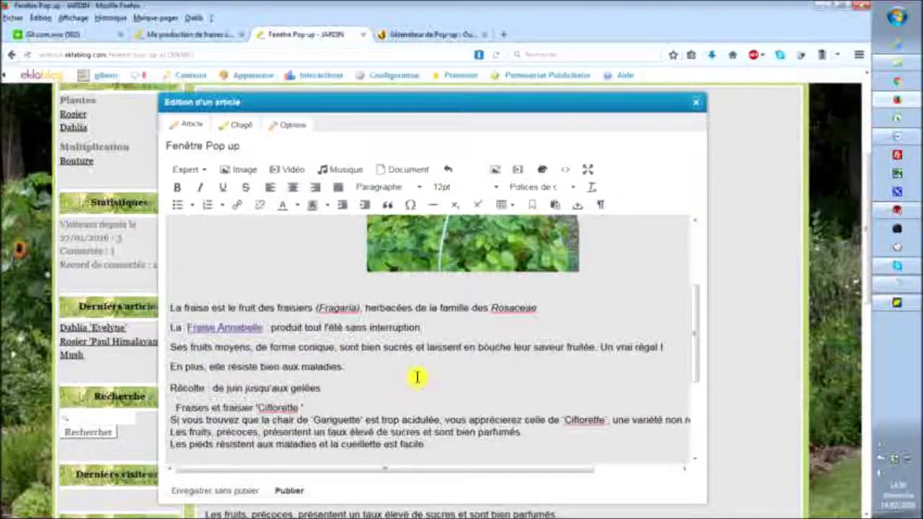
scroll(417, 376, down, 2)
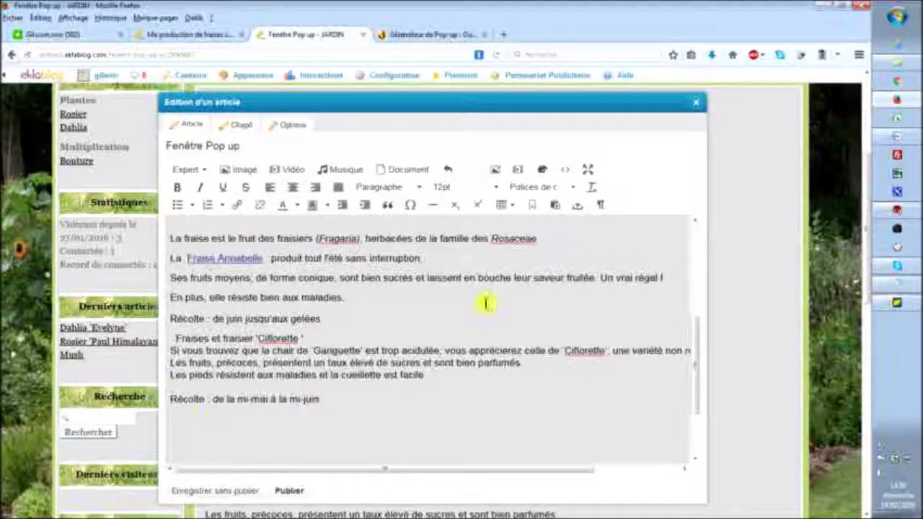
drag(495, 106, 513, 101)
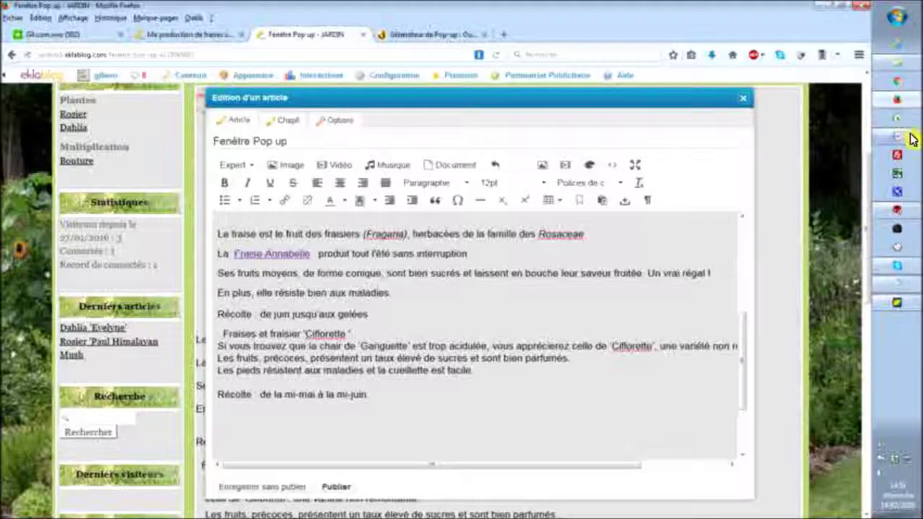
- Switch to the blank Word document and write three lines of filler text followed by the line "Voir mon article"
mouse_move(901, 143)
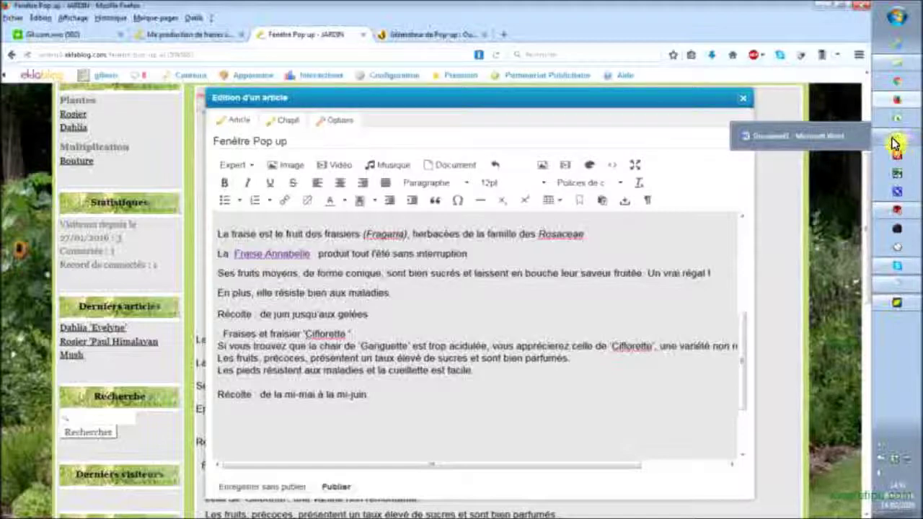
click(839, 138)
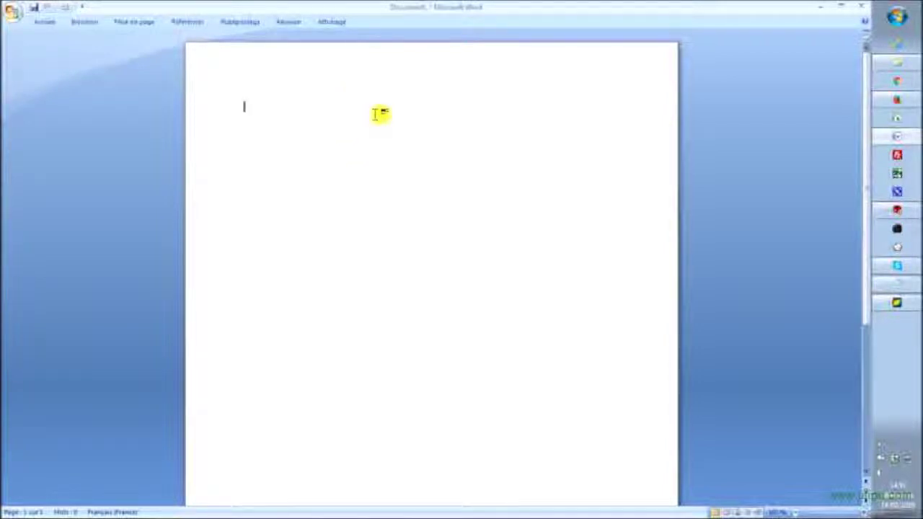
text(hhhhhhhhhhhhhhhhhhhhhhh)
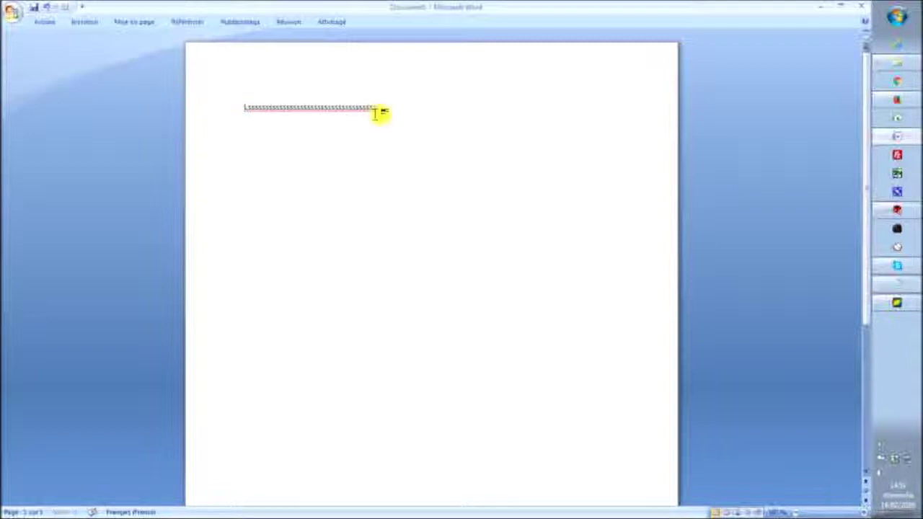
key(BackSpace)
key(BackSpace)
key(BackSpace)
click(276, 127)
text(ssssssssssssssssssssss)
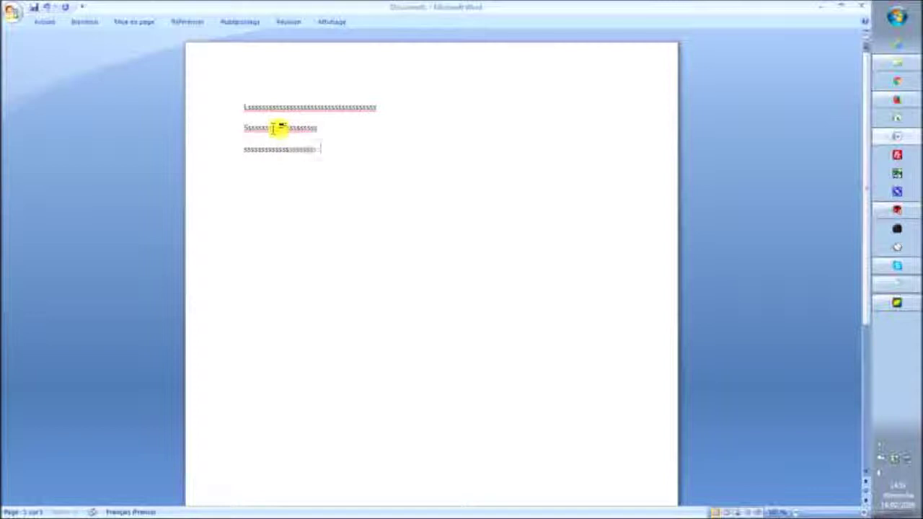
key(Return)
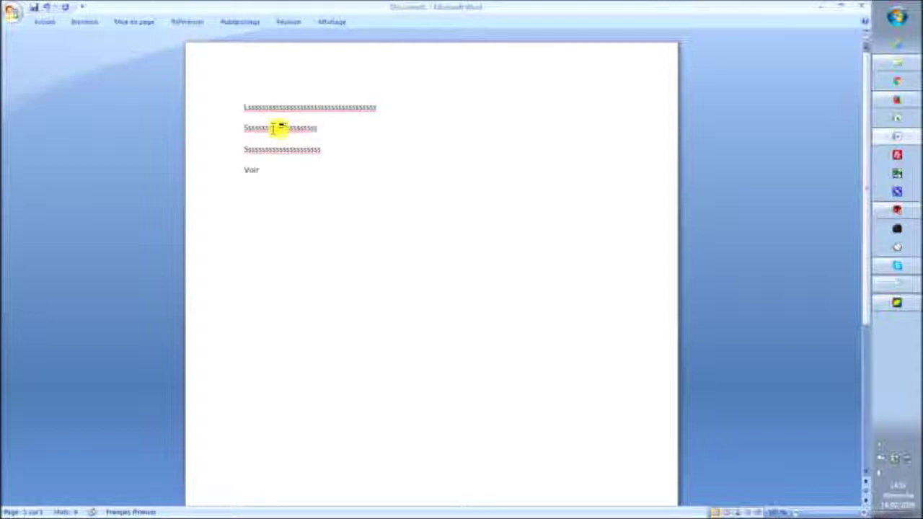
text(Voir mon article)
- Reduce the Word window and copy the web address of the strawberry production article open in Firefox
click(846, 7)
drag(622, 161, 678, 161)
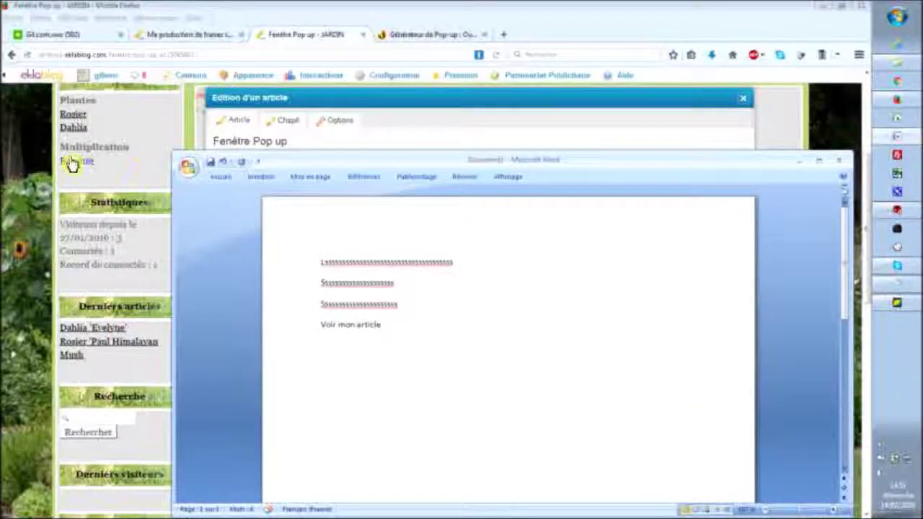
click(282, 10)
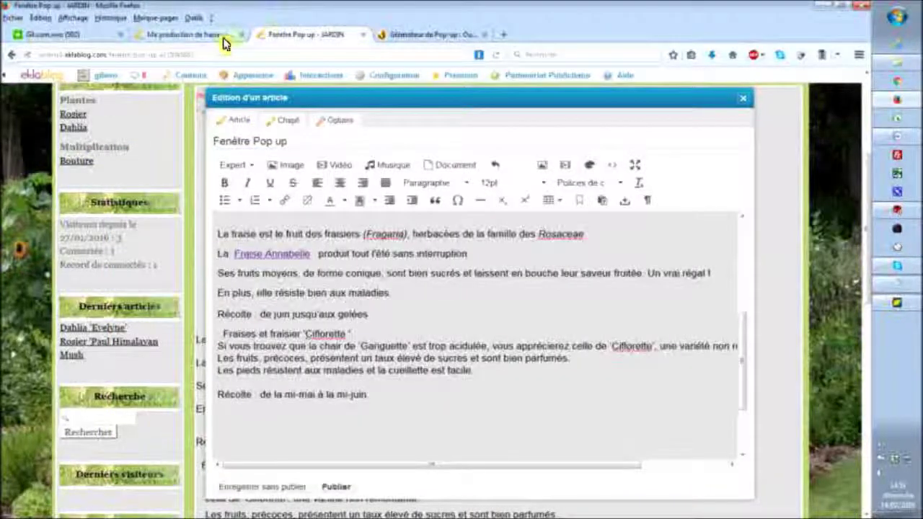
click(184, 34)
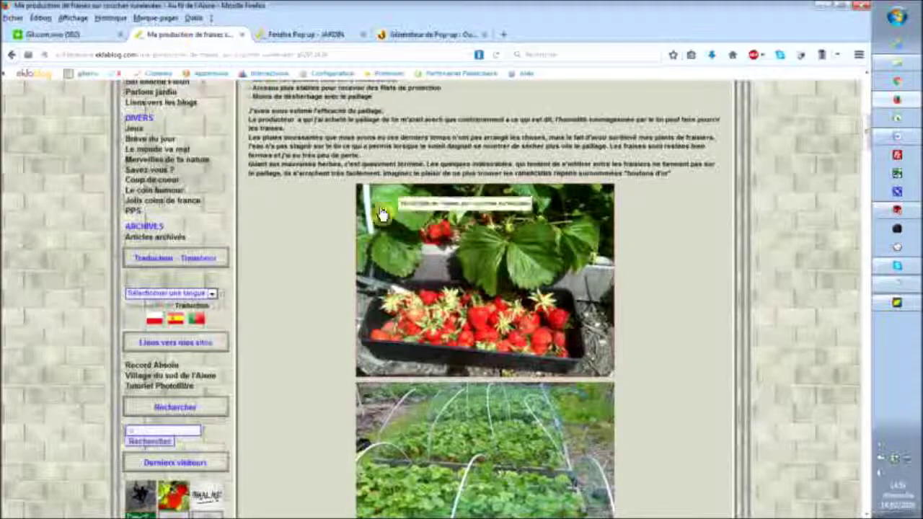
scroll(599, 267, up, 3)
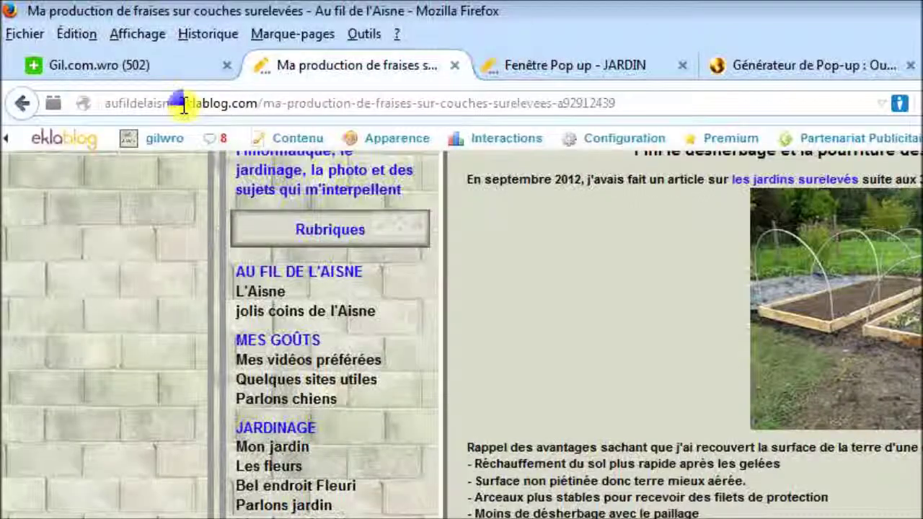
click(184, 105)
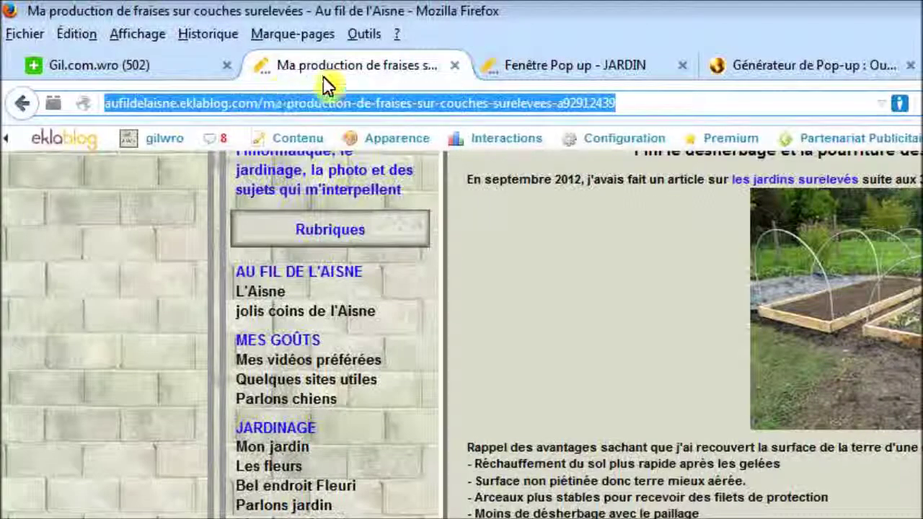
click(220, 280)
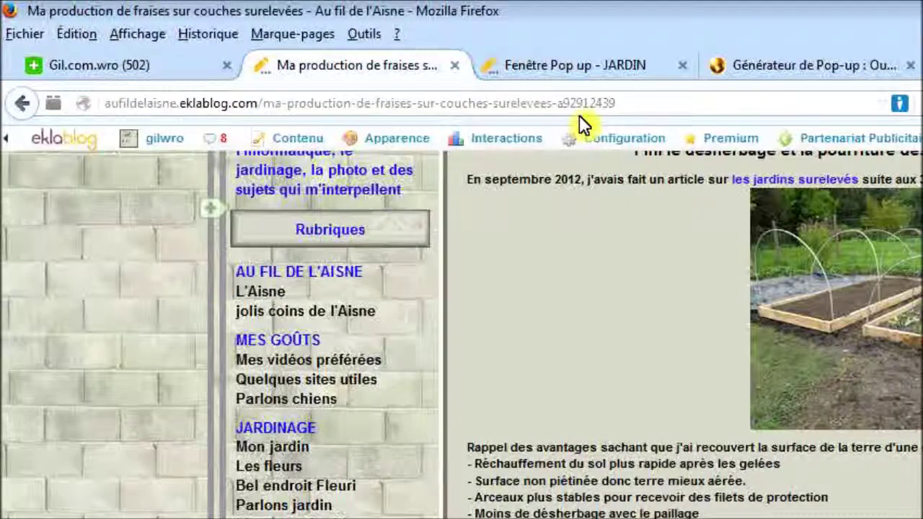
- Return to Word and turn "Voir mon article" into a hyperlink to the copied article address
key(alt+Tab)
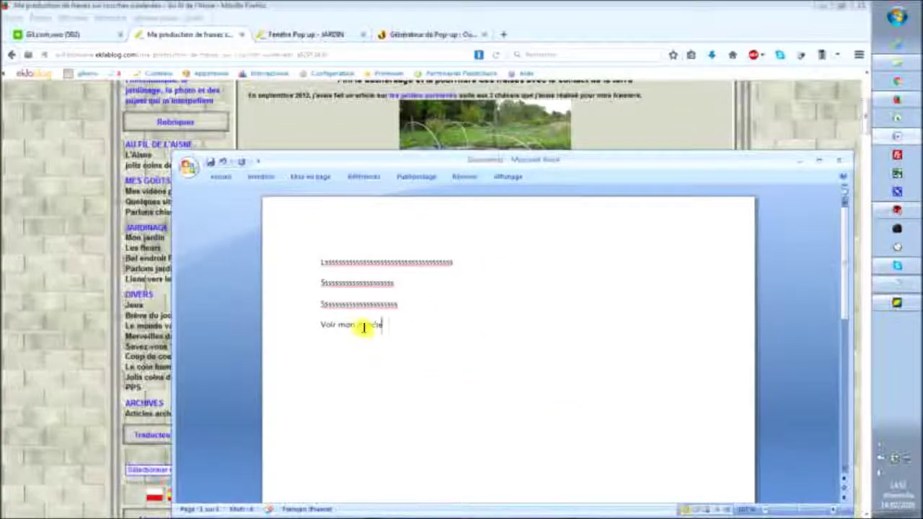
triple_click(366, 330)
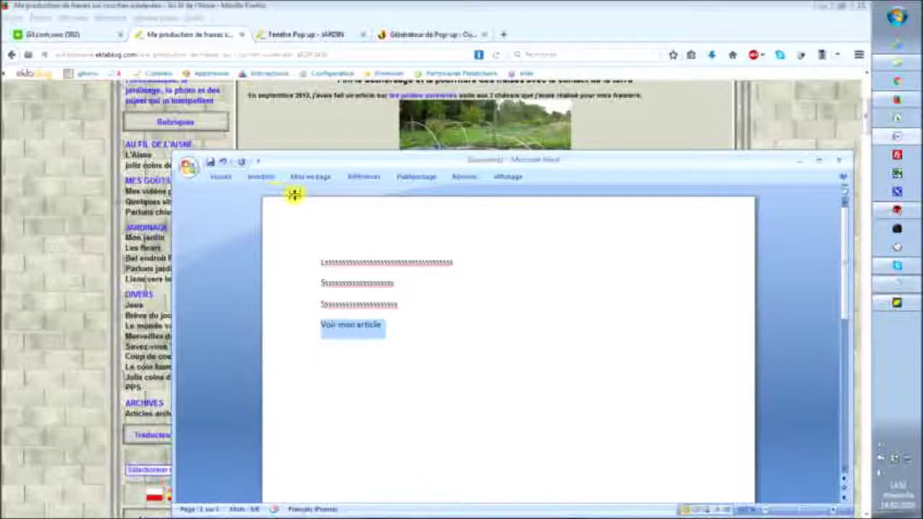
click(258, 178)
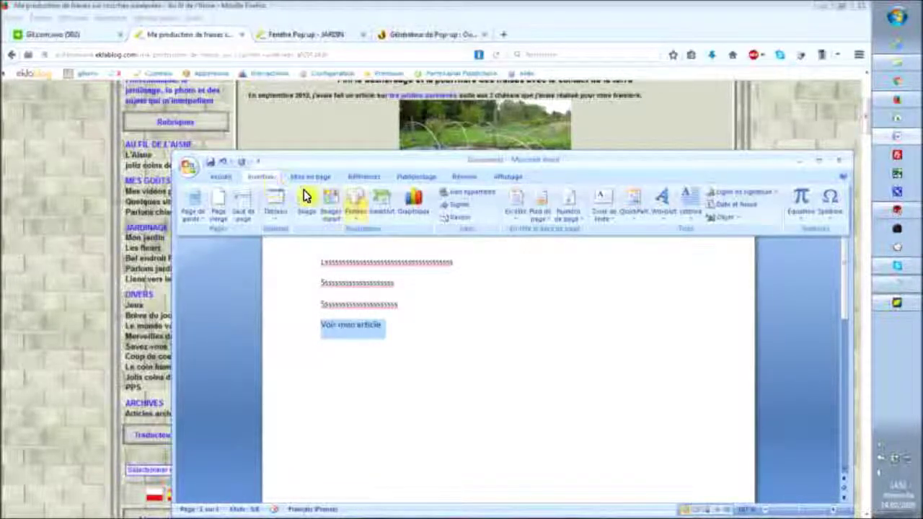
click(479, 197)
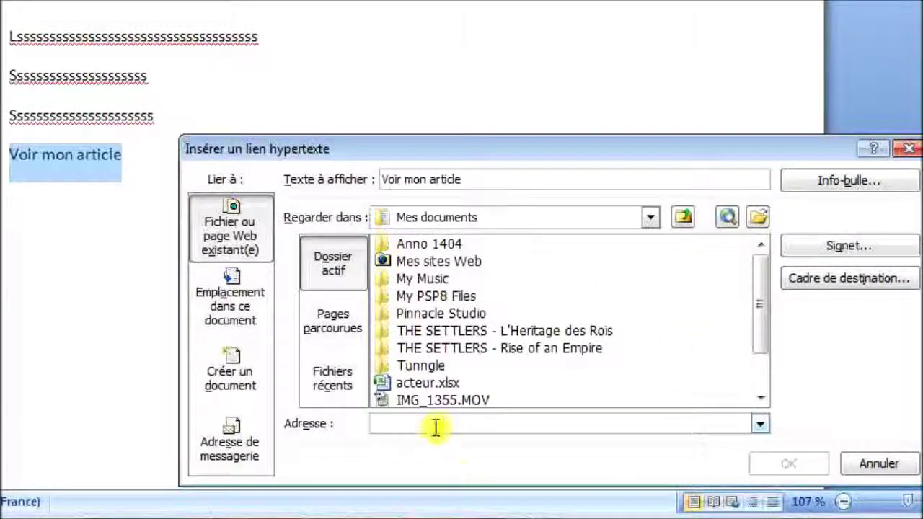
click(424, 422)
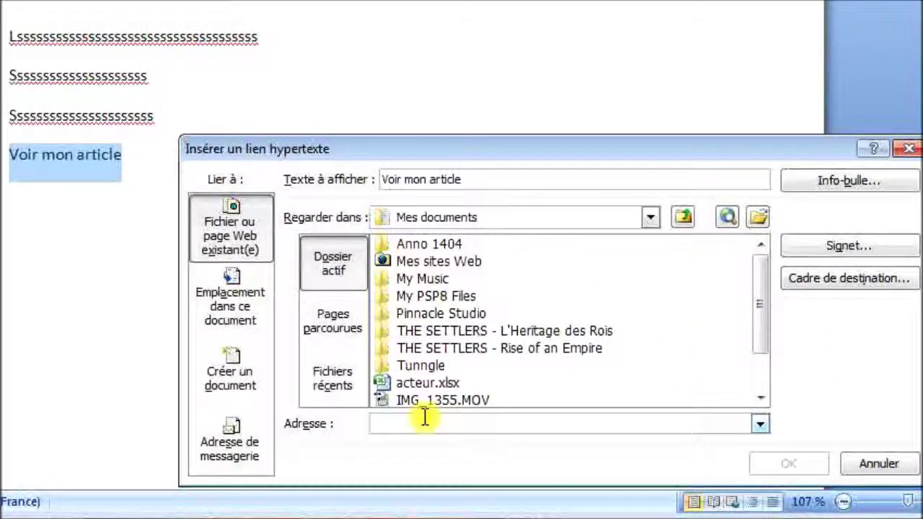
key(ctrl+v)
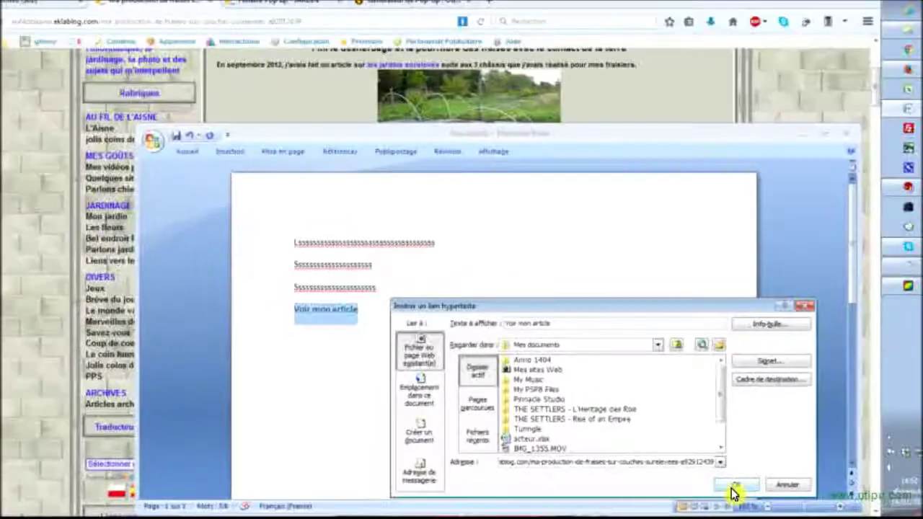
click(789, 463)
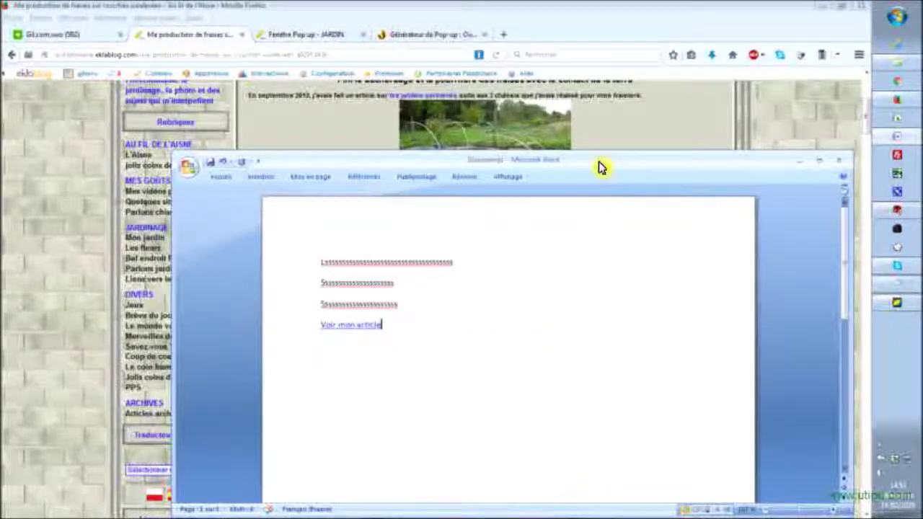
- Start saving a copy of the Word document with the file type Page Web (*.htm;*.html)
drag(599, 165, 546, 116)
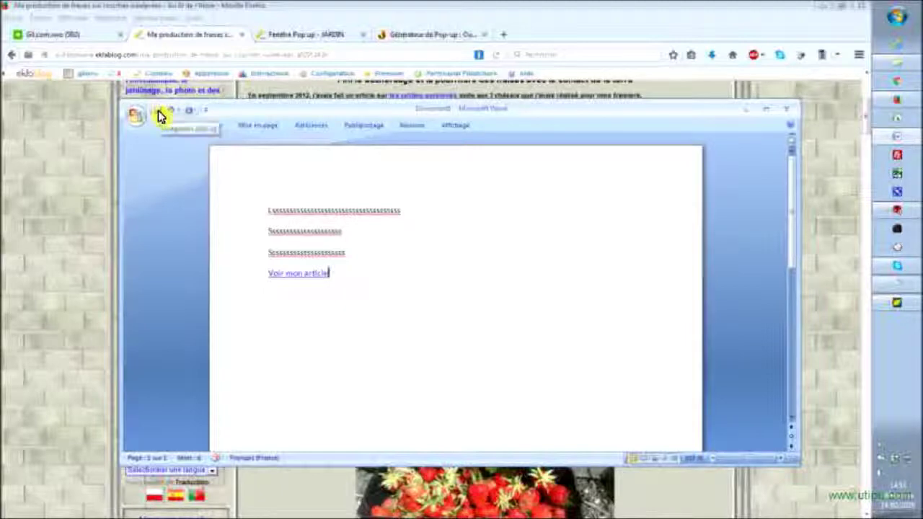
click(136, 117)
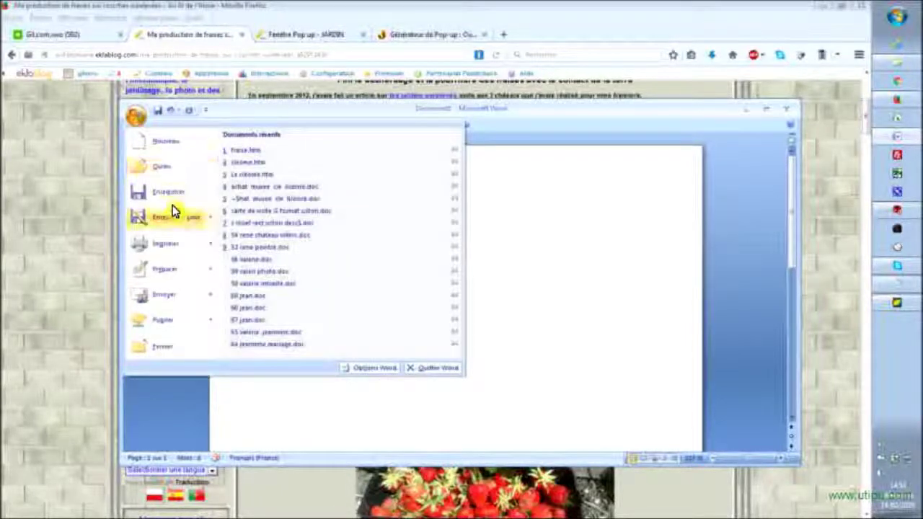
mouse_move(173, 222)
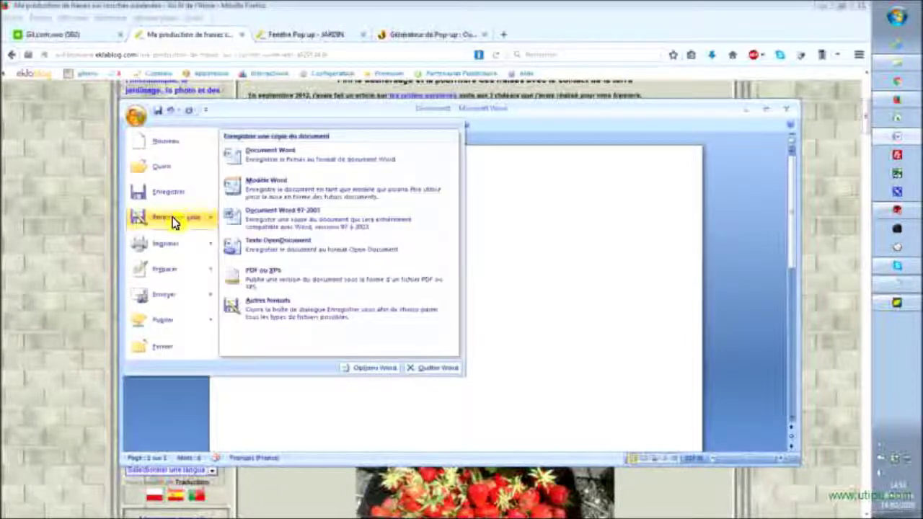
click(277, 152)
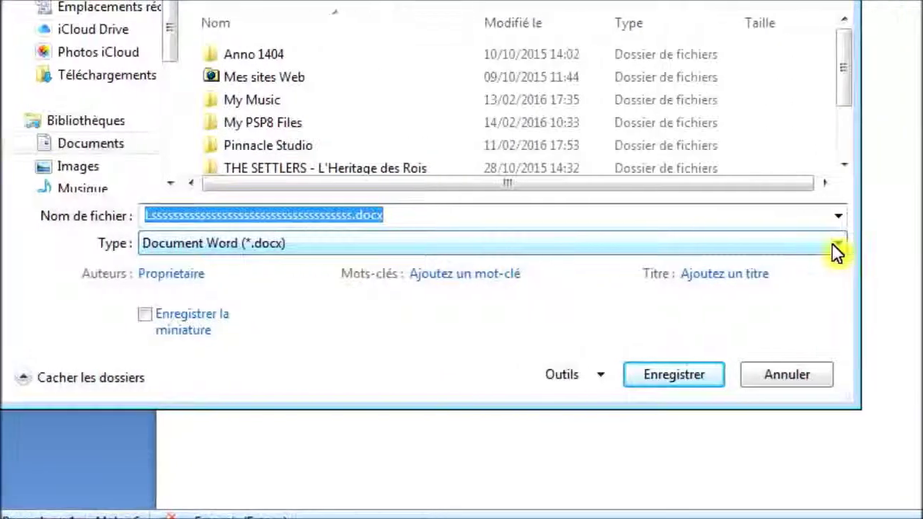
click(838, 216)
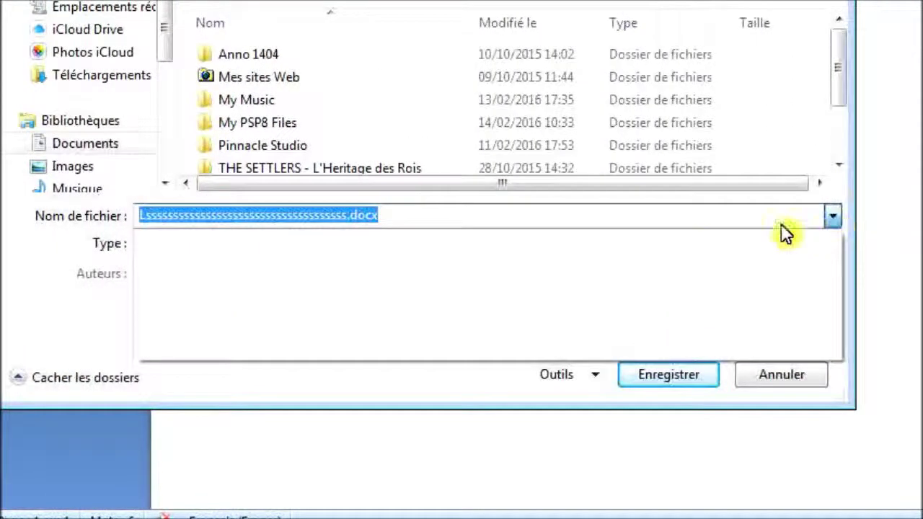
click(833, 217)
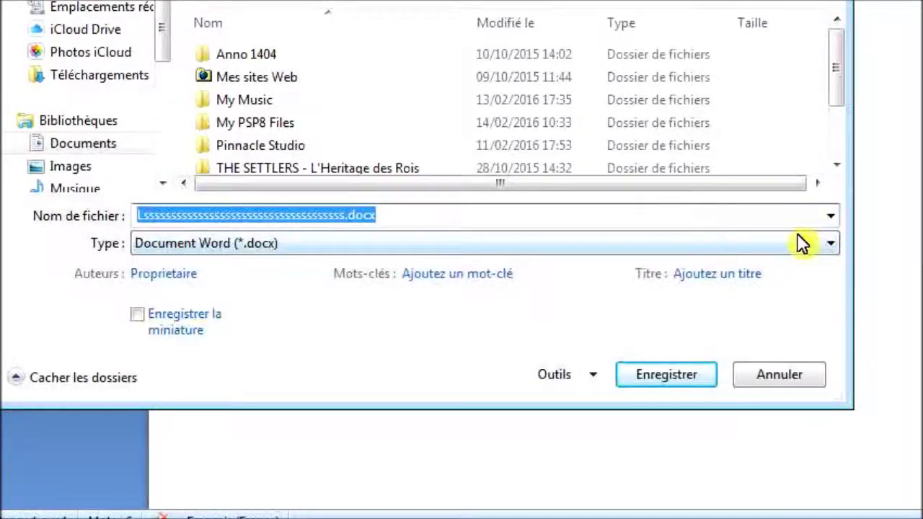
click(834, 245)
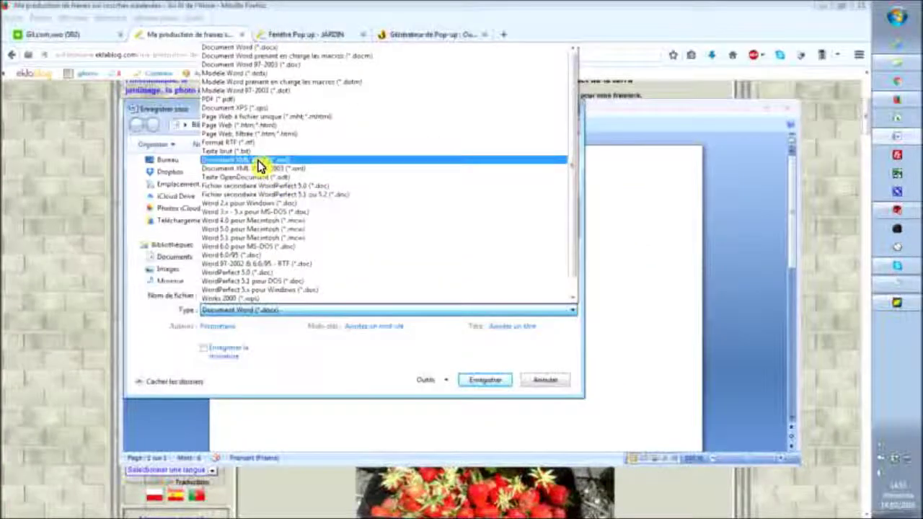
click(251, 127)
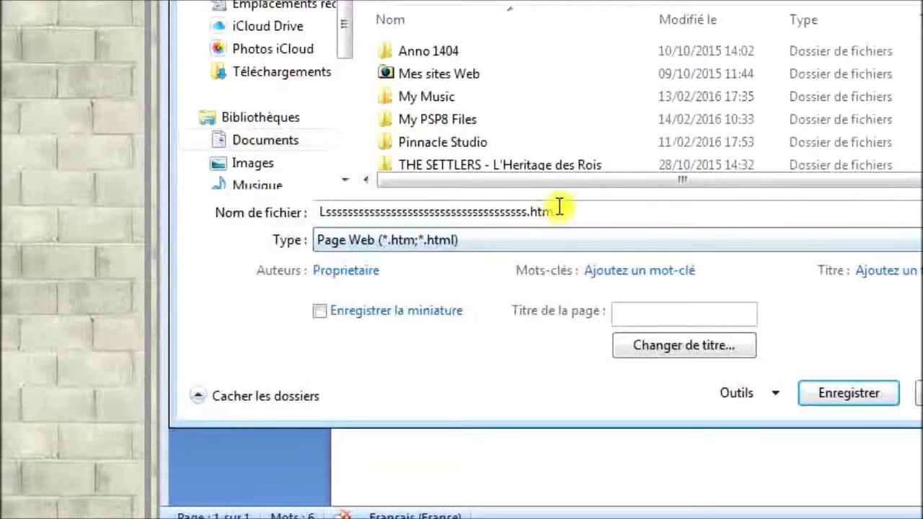
- Save the web page as "fraise" in the Bureau folder, replacing the existing file, and close the document
double_click(532, 209)
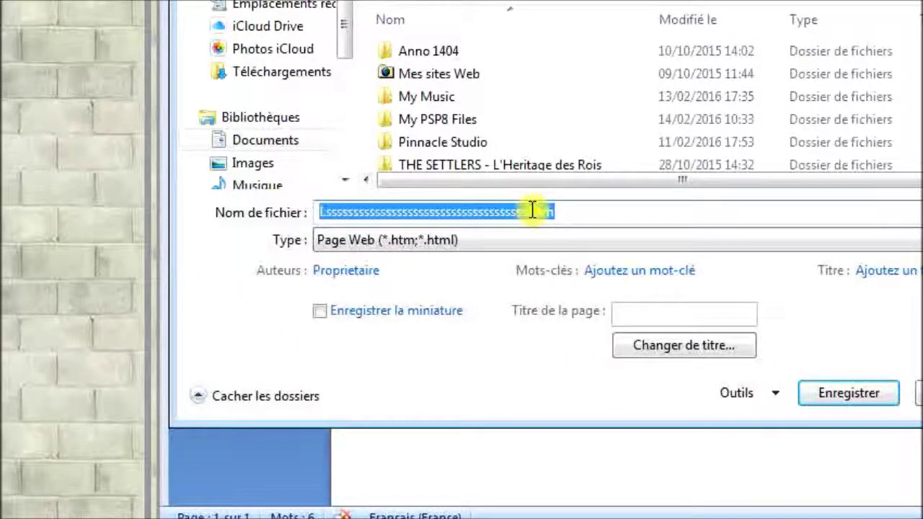
text(fraise)
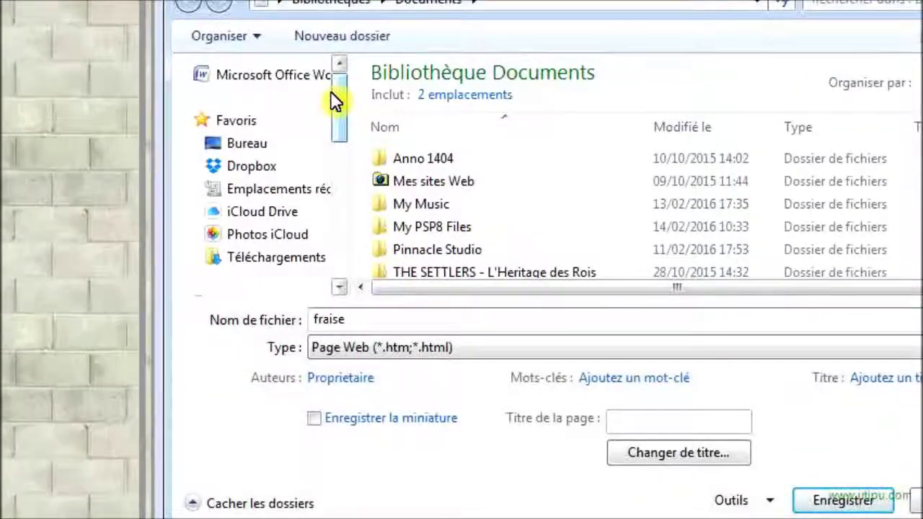
click(245, 143)
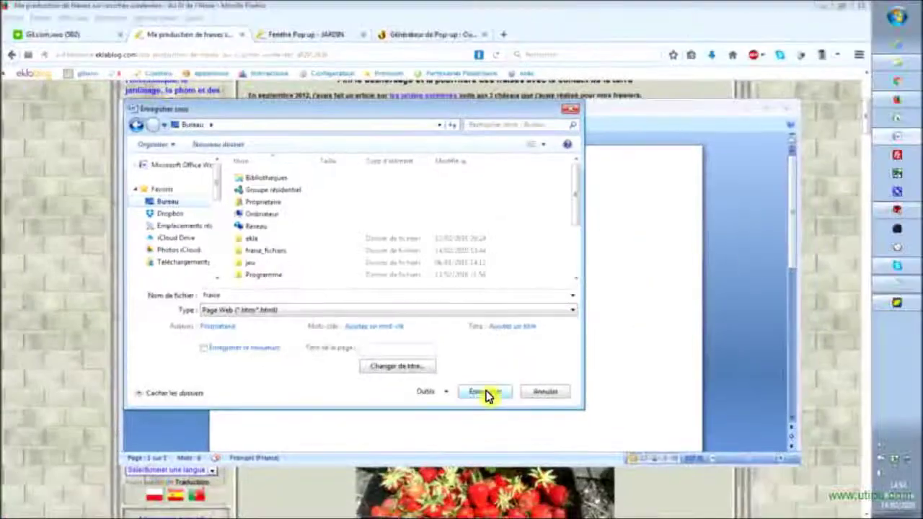
click(807, 480)
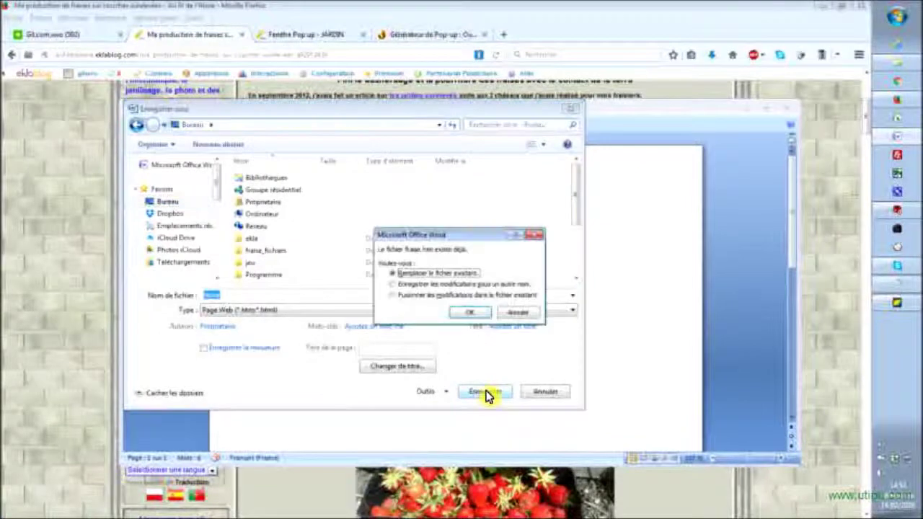
click(470, 314)
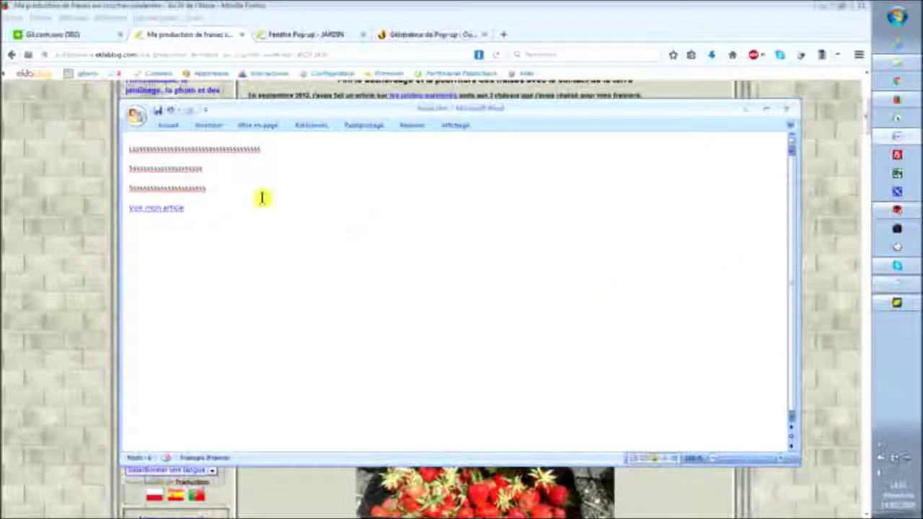
click(790, 117)
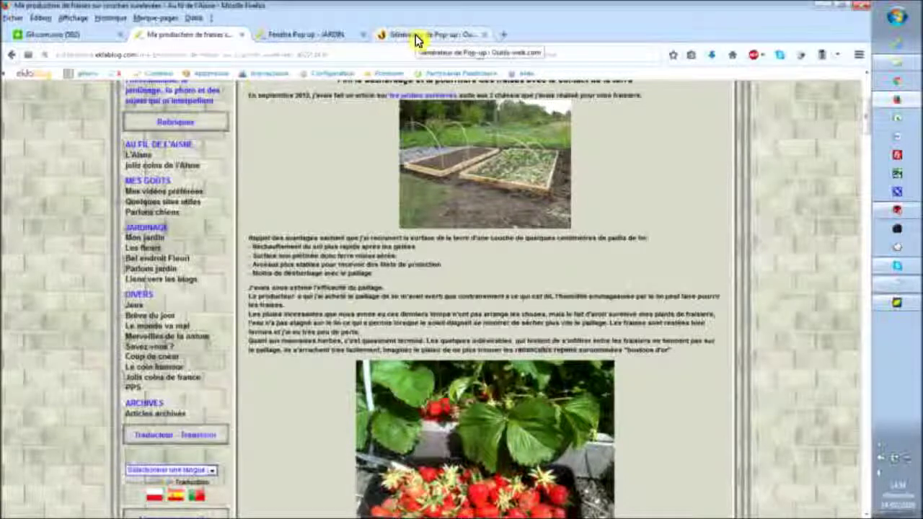
- Return to the "Fenêtre Pop up" article, close its editor and open the blog's file manager
click(329, 36)
mouse_move(326, 92)
drag(462, 107, 467, 107)
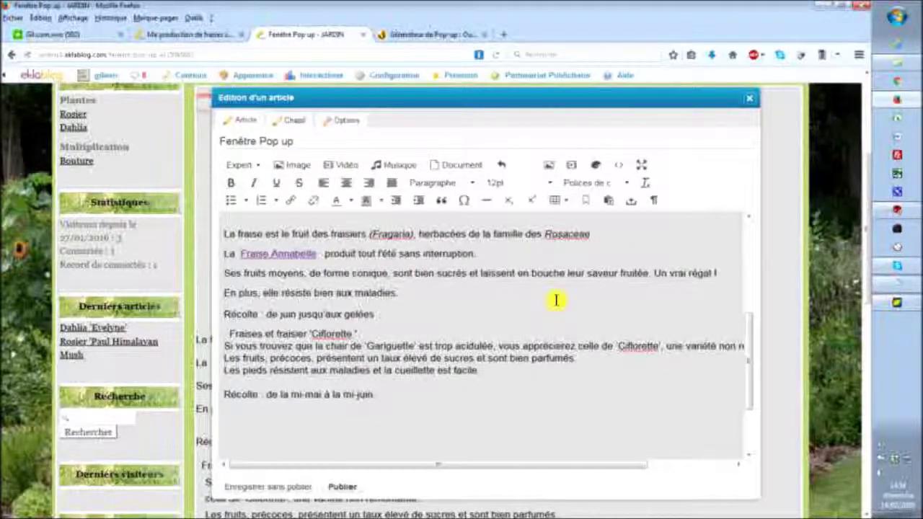
click(750, 103)
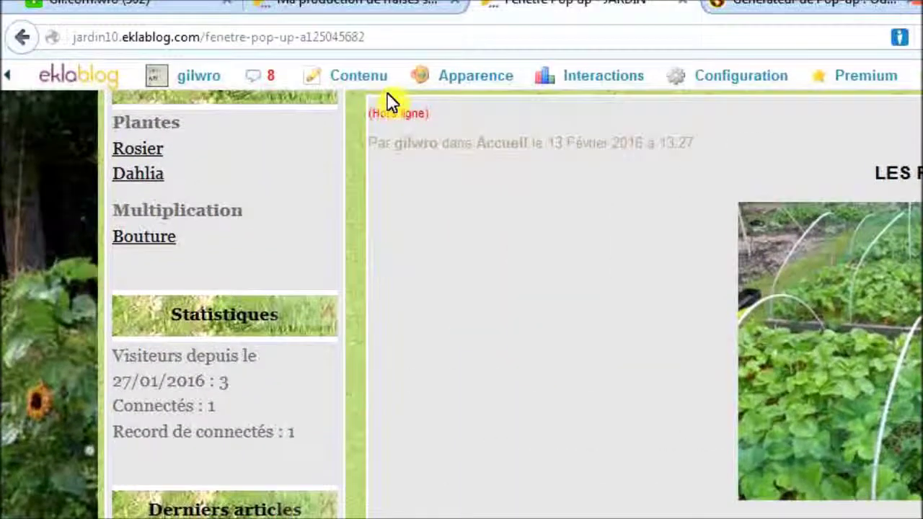
mouse_move(384, 79)
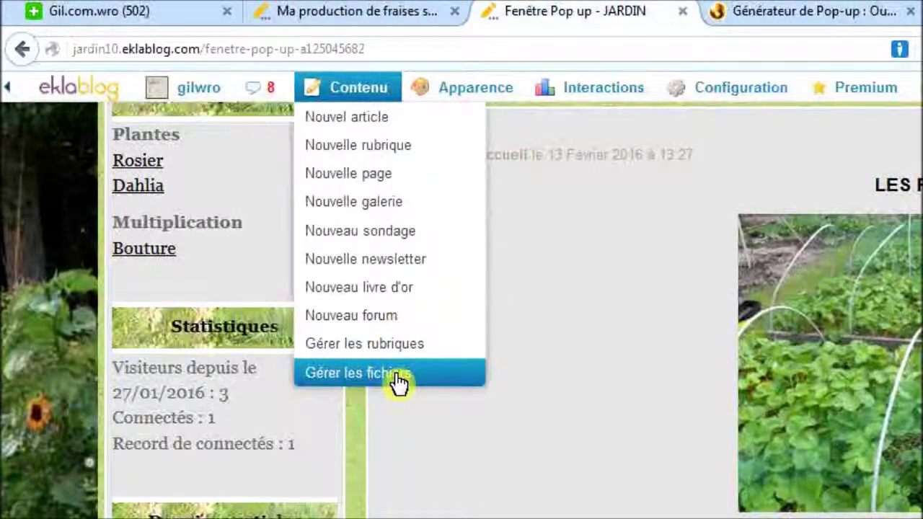
click(397, 382)
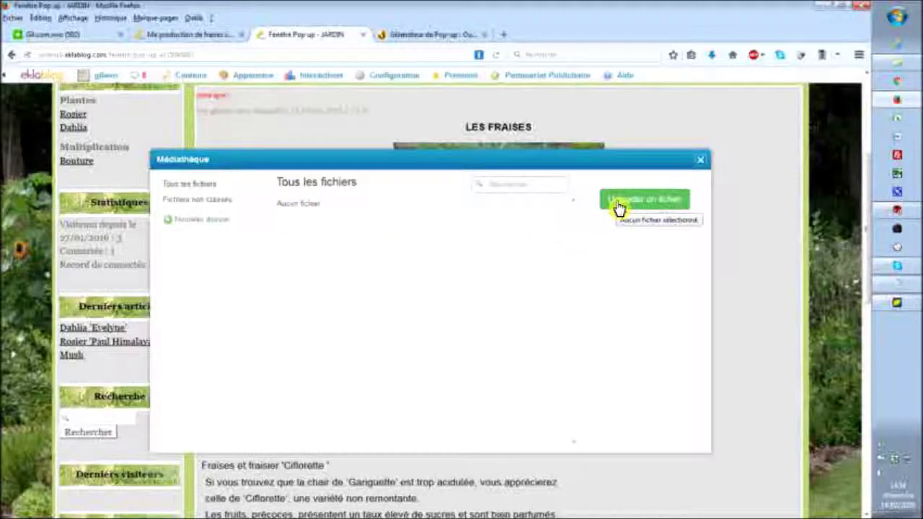
- Upload the web page fraise.htm from the Bureau folder to the Médiathèque
click(619, 207)
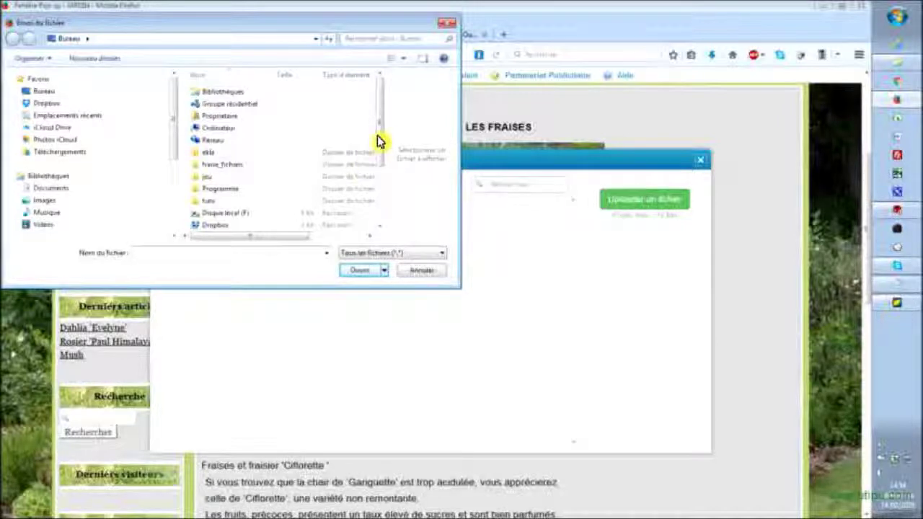
drag(379, 134, 385, 169)
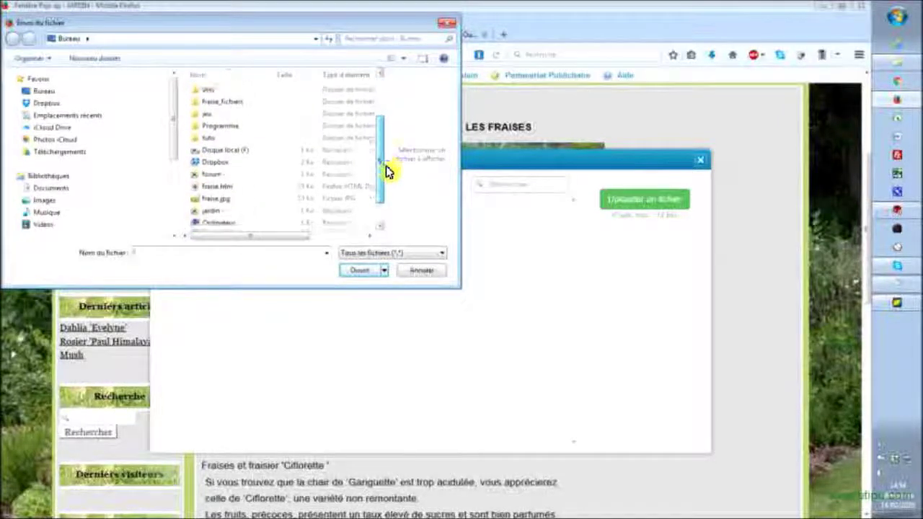
click(222, 188)
click(358, 272)
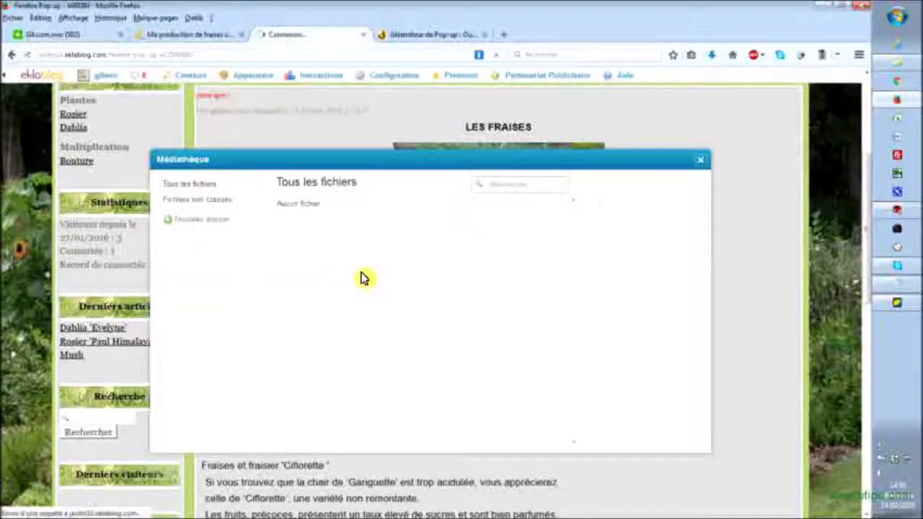
- Copy the URL of the uploaded fraise file and close the Médiathèque
click(312, 246)
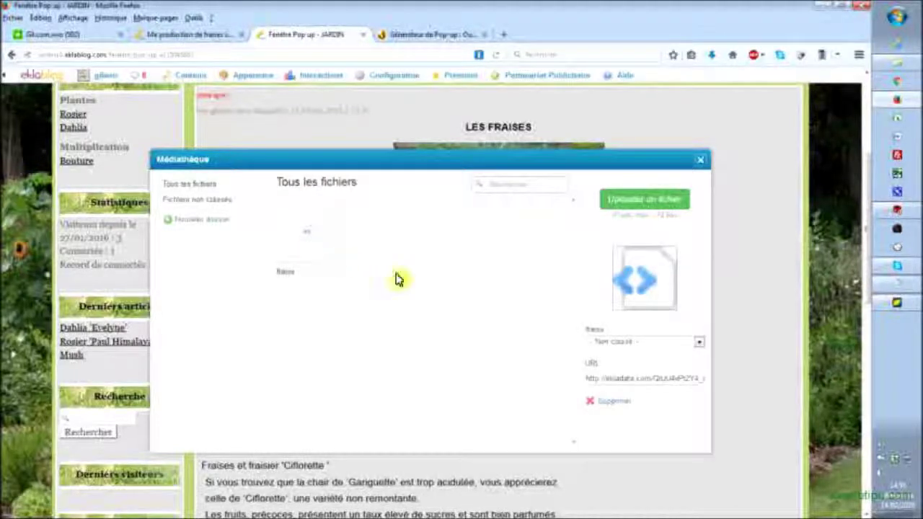
click(620, 378)
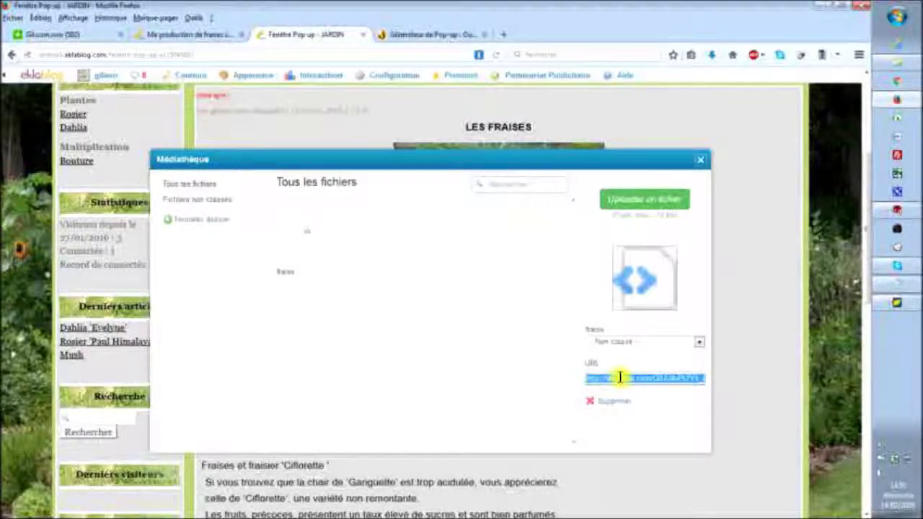
click(700, 163)
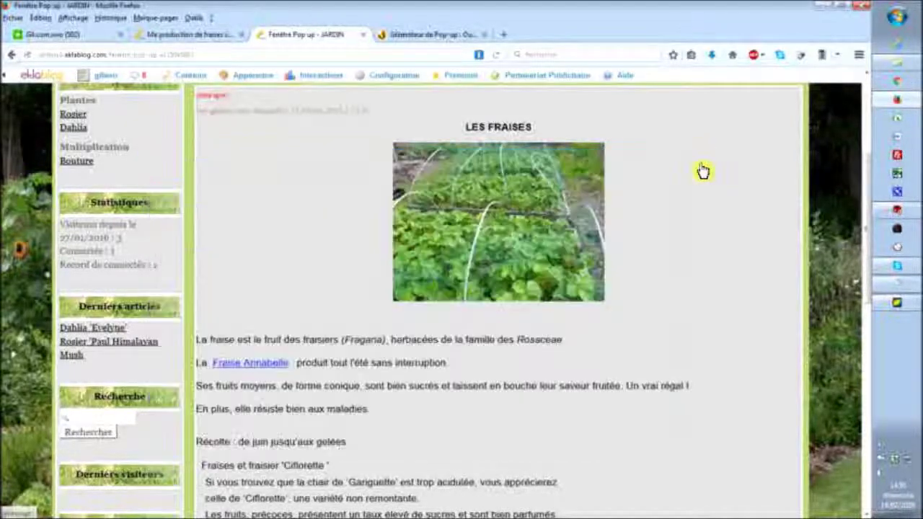
- Clear the popup generator form on Outils-web and paste the copied fraise.htm address as the complete popup URL
scroll(681, 210, up, 2)
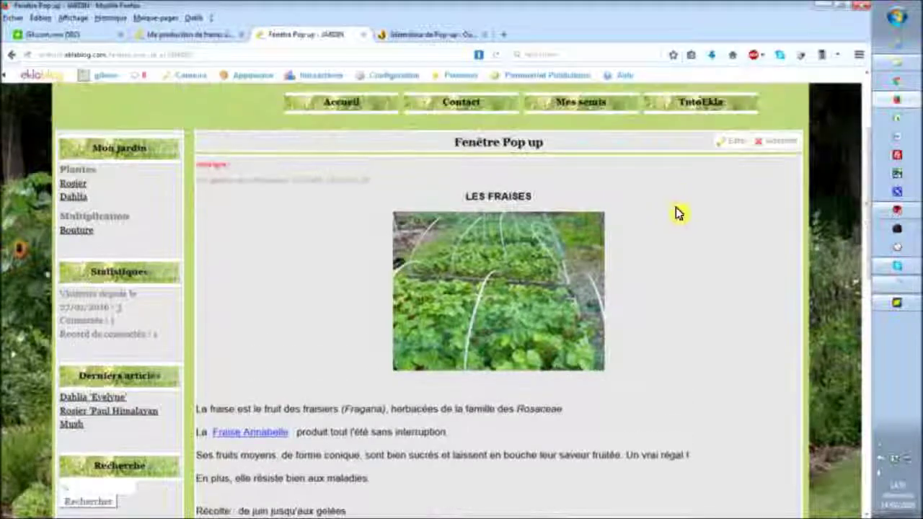
click(424, 34)
scroll(579, 216, up, 3)
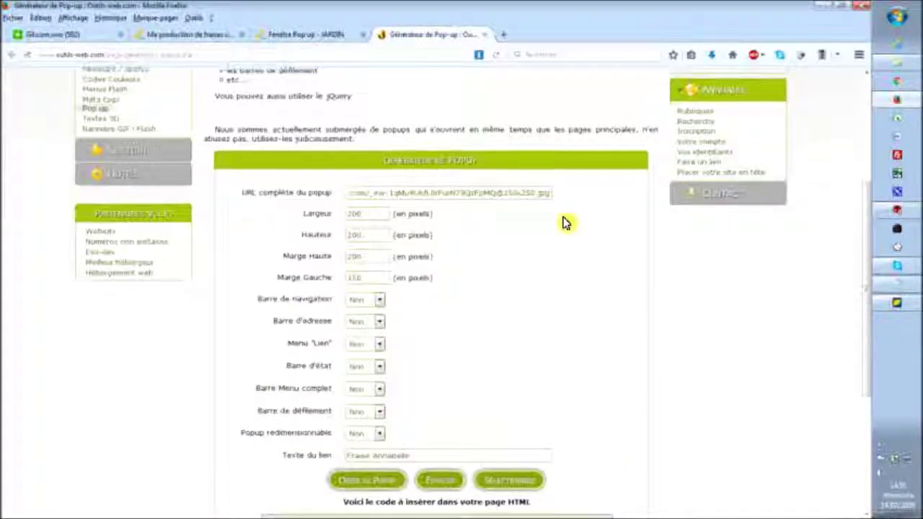
scroll(570, 382, down, 3)
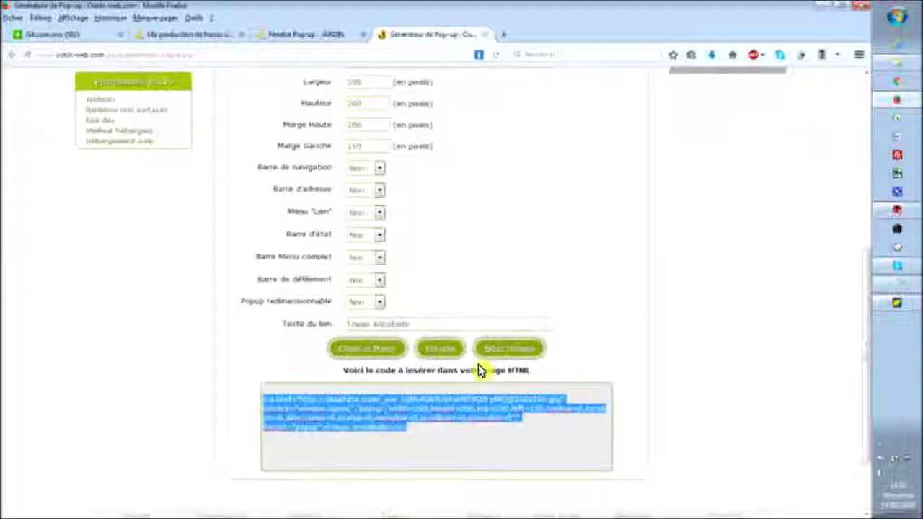
click(442, 349)
scroll(649, 375, up, 4)
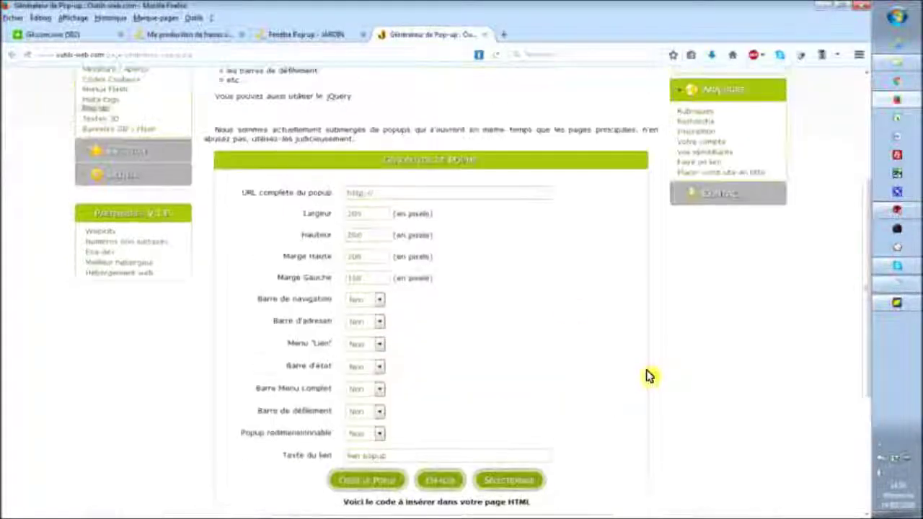
click(412, 195)
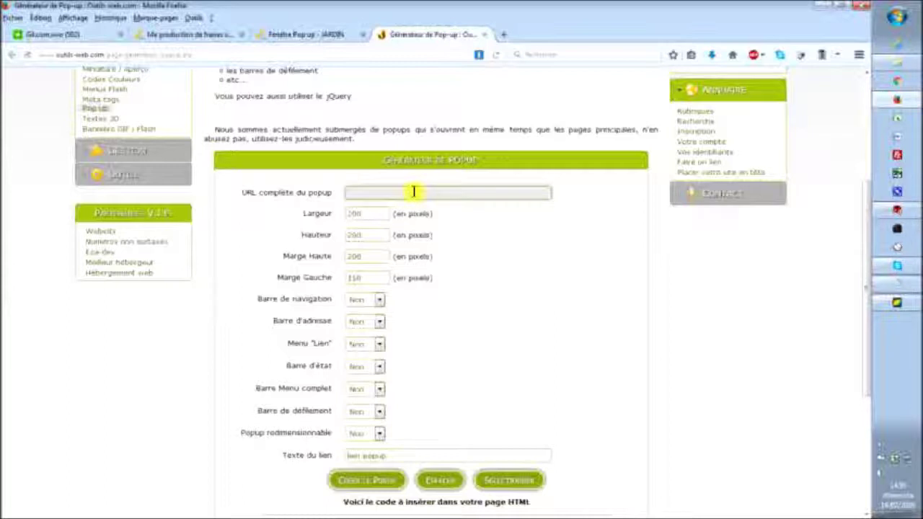
key(ctrl+v)
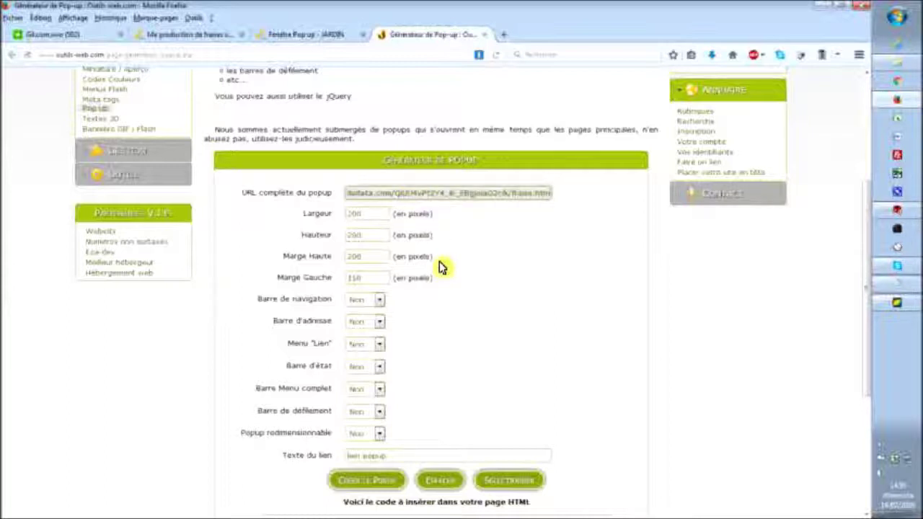
- Set both "Popup redimensionnable" and "Barre de défilement" to Oui in the popup generator
click(356, 214)
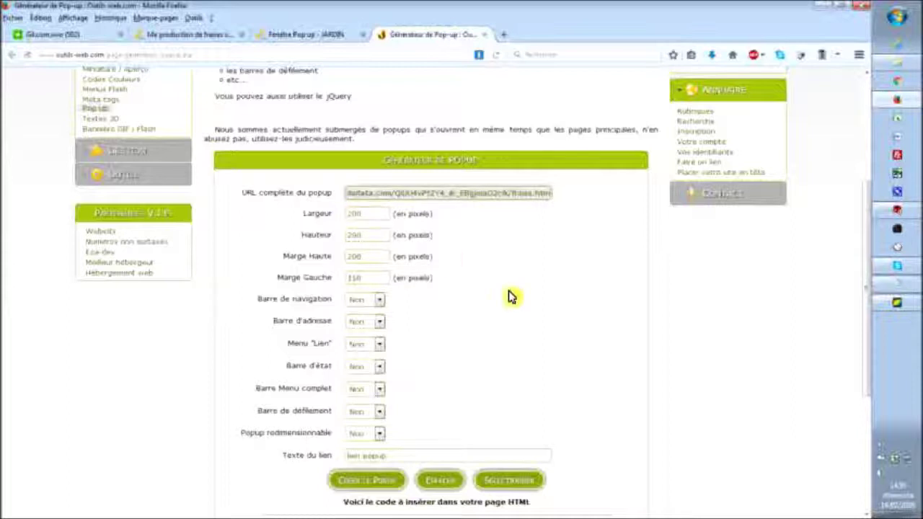
scroll(510, 296, down, 2)
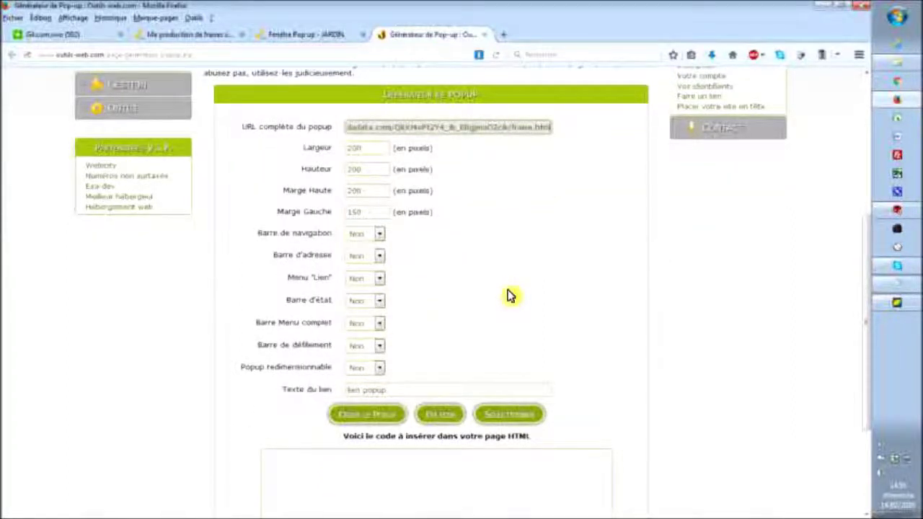
scroll(510, 296, down, 2)
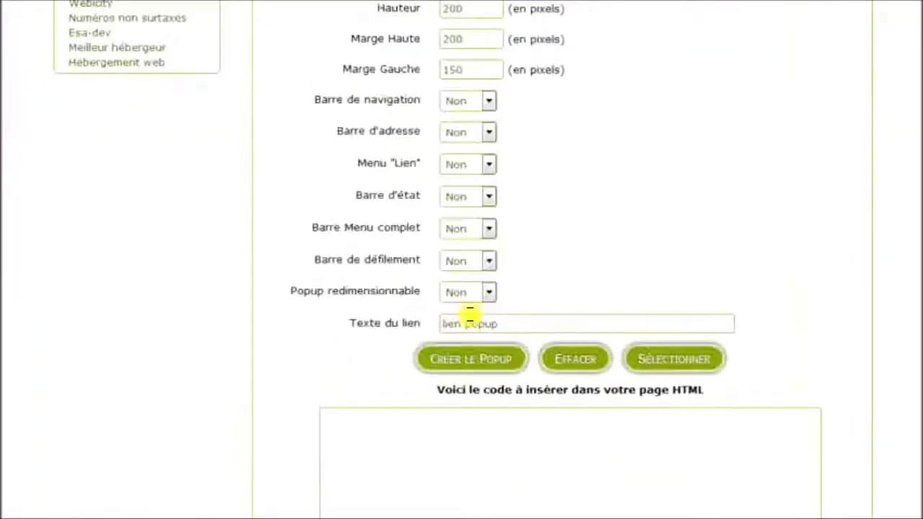
click(599, 278)
click(587, 319)
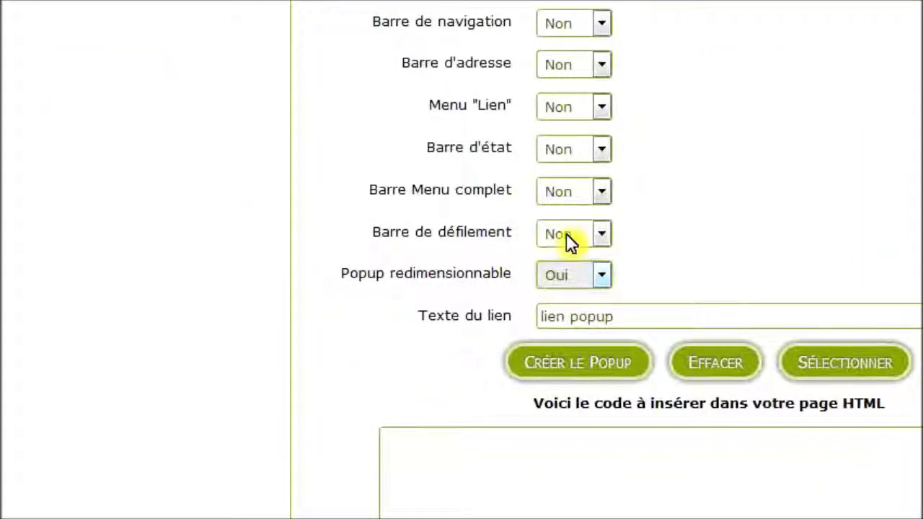
click(601, 235)
click(577, 275)
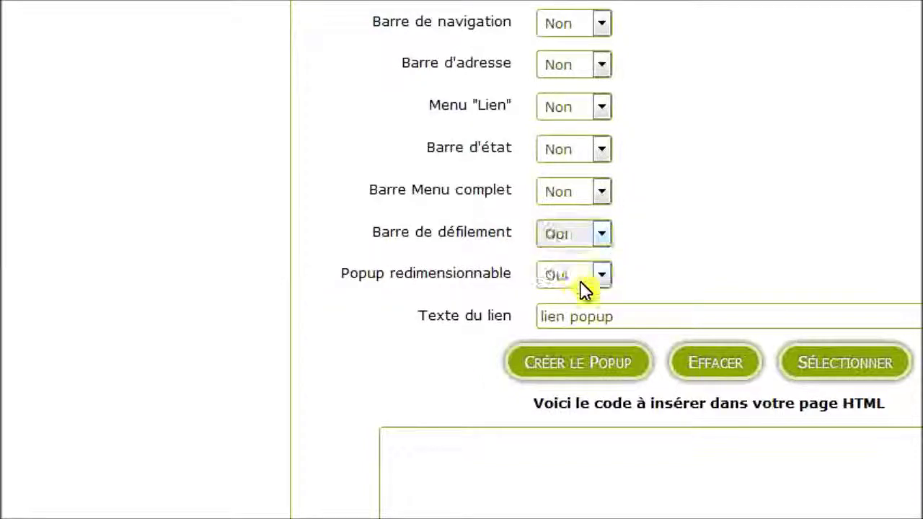
- Generate the popup code with the link text "Ma production" and copy it
click(607, 317)
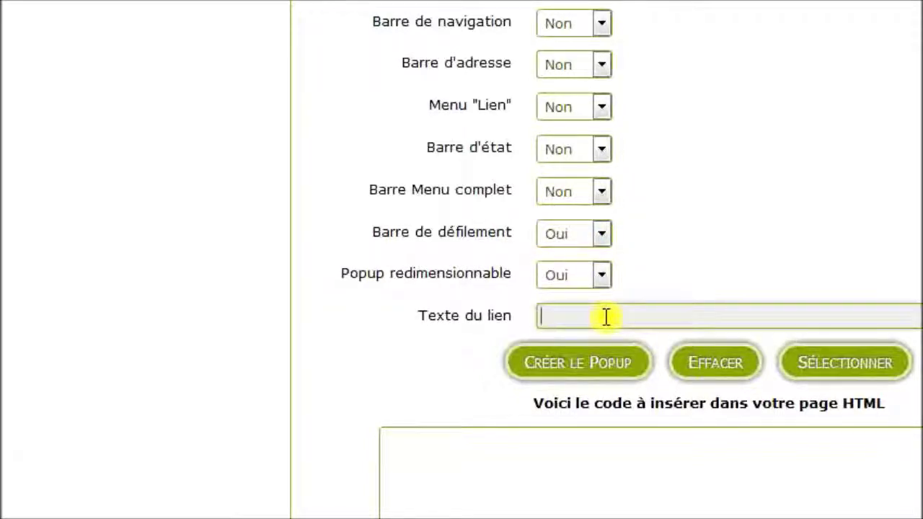
text(Ma pro)
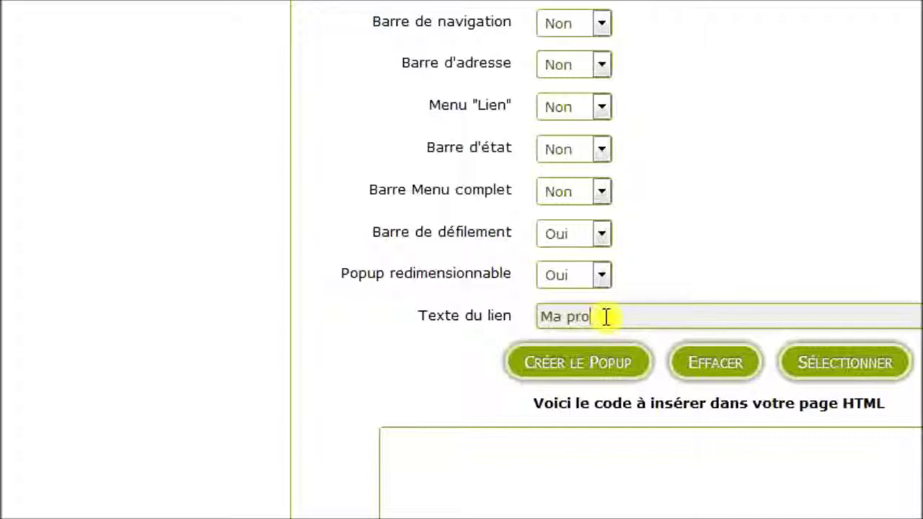
text(duction)
click(603, 372)
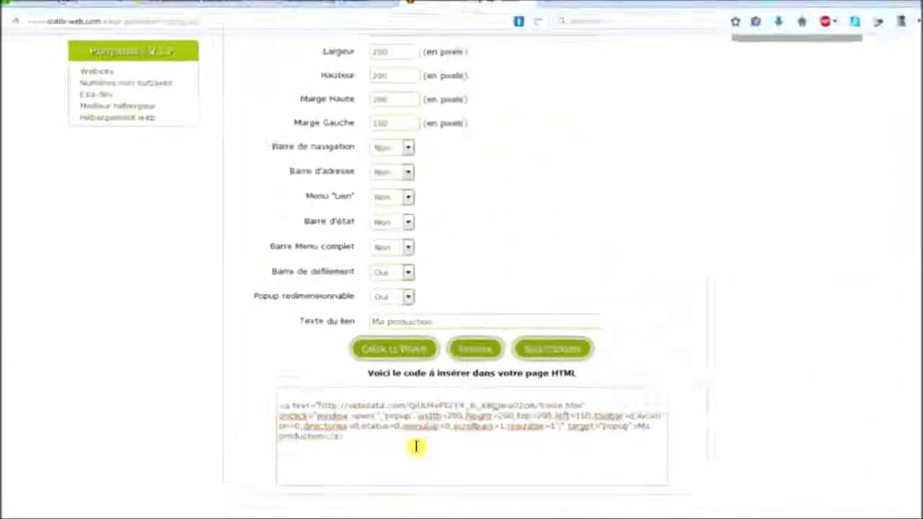
click(417, 447)
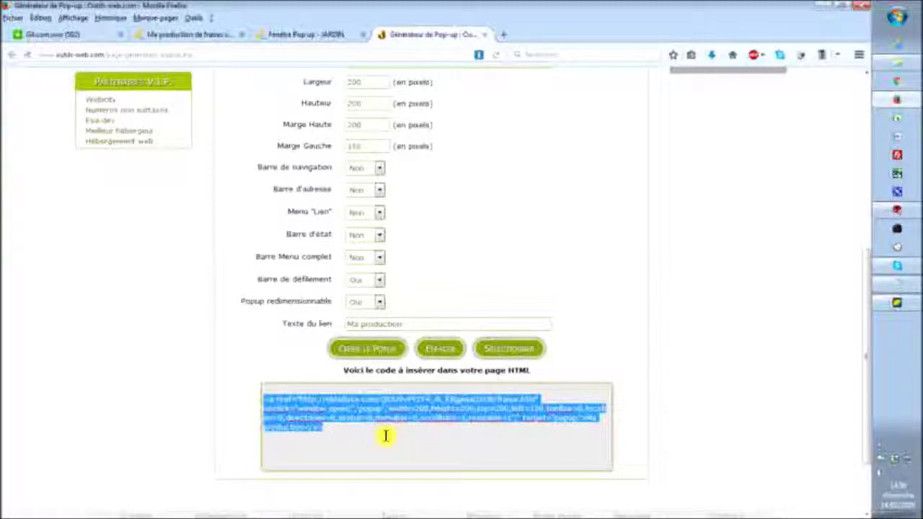
- Reopen the "Fenêtre Pop up" article for editing and add a new line below "Récolte : de la mi-mai à la mi-juin"
click(315, 36)
scroll(333, 334, down, 5)
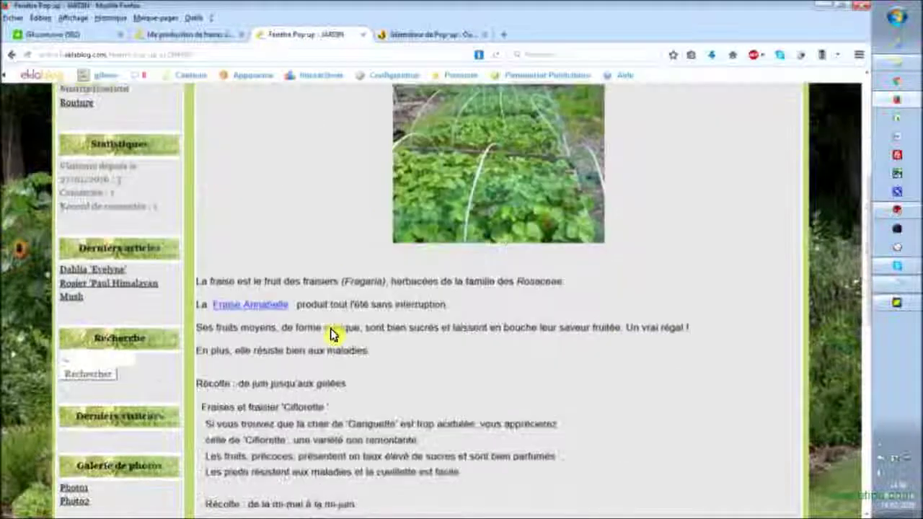
scroll(335, 336, down, 4)
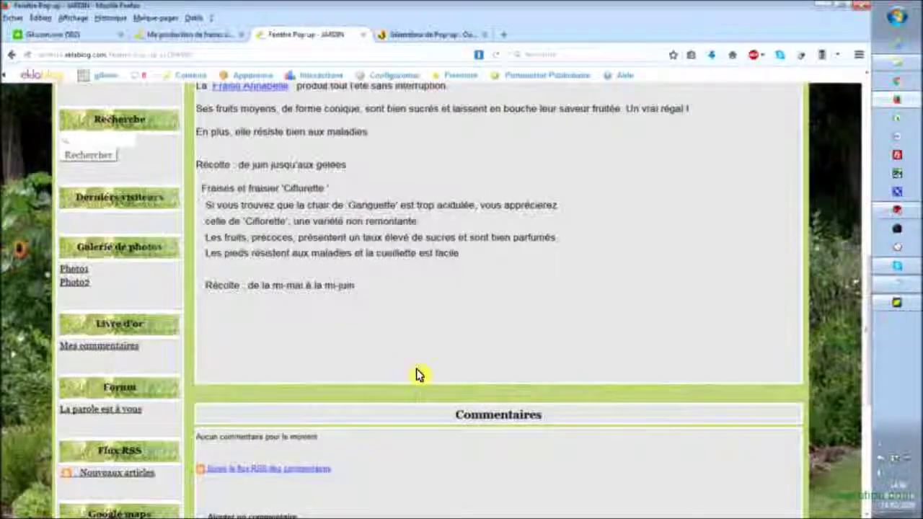
scroll(422, 368, up, 4)
scroll(426, 361, up, 5)
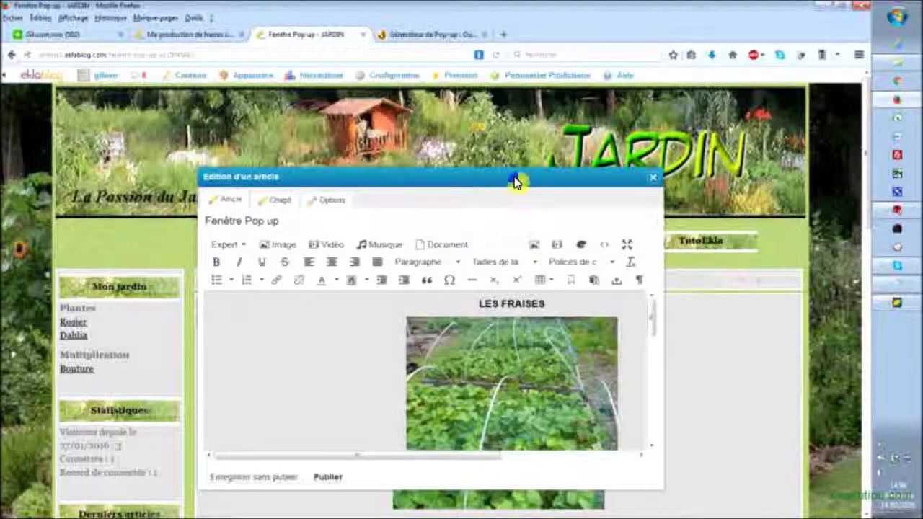
drag(515, 180, 528, 128)
drag(667, 273, 664, 361)
click(482, 349)
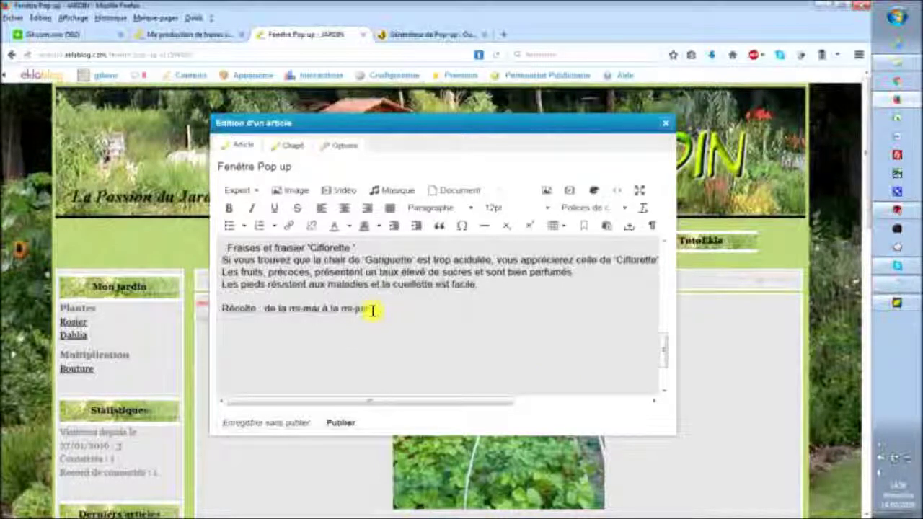
text(in)
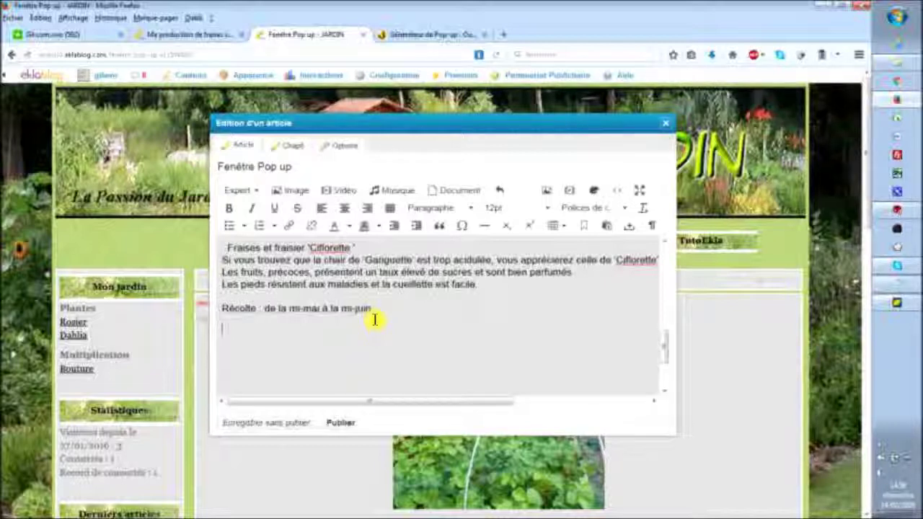
- Paste the popup code into the new line's span in the article's HTML source and save the article without publishing
click(618, 193)
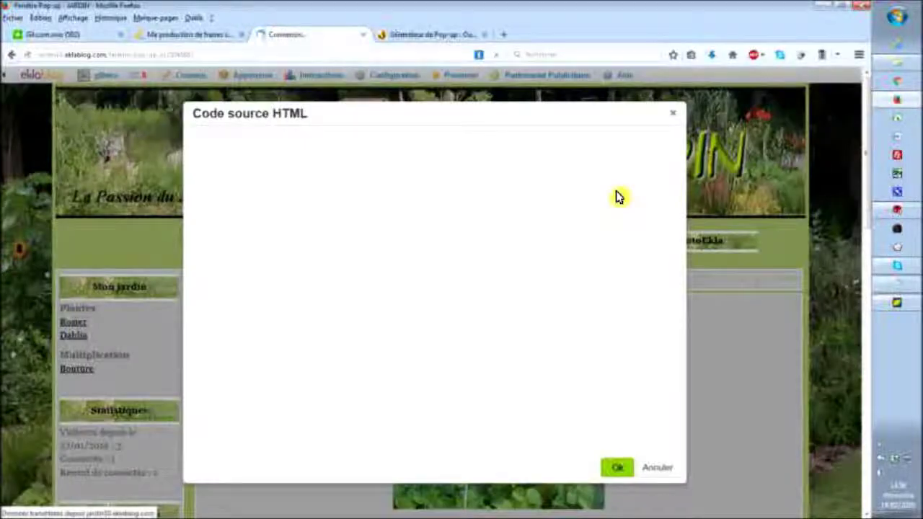
scroll(530, 324, down, 2)
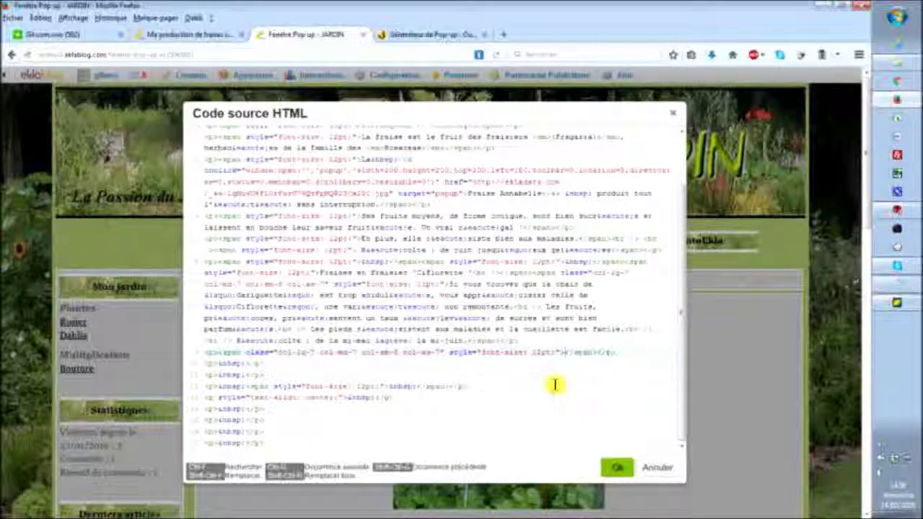
key(ctrl+v)
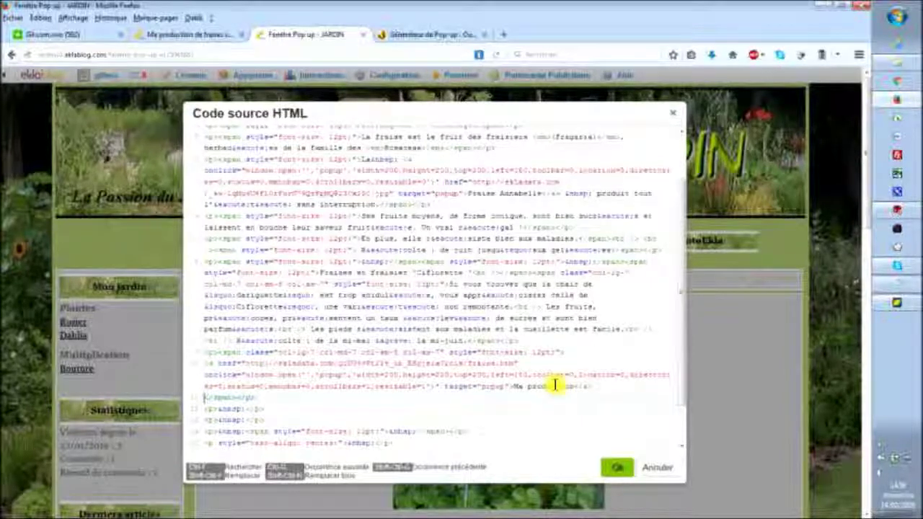
click(613, 467)
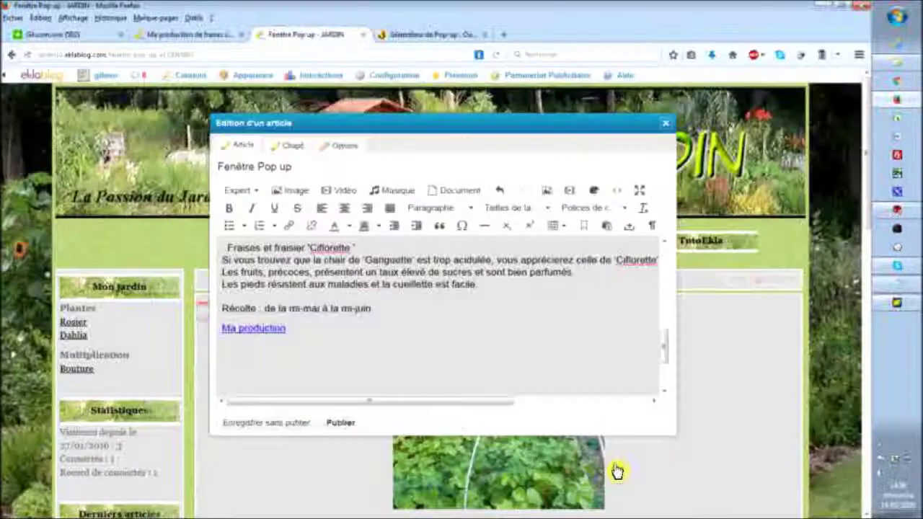
click(283, 427)
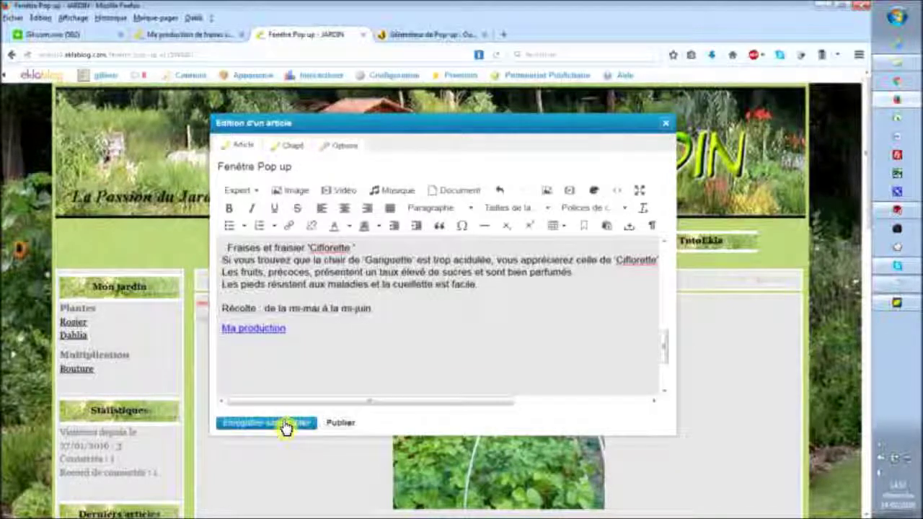
- Move the article editor aside and test the "Ma production" link, following "Voir mon article" inside its popup window
drag(613, 127, 165, 149)
scroll(381, 275, down, 2)
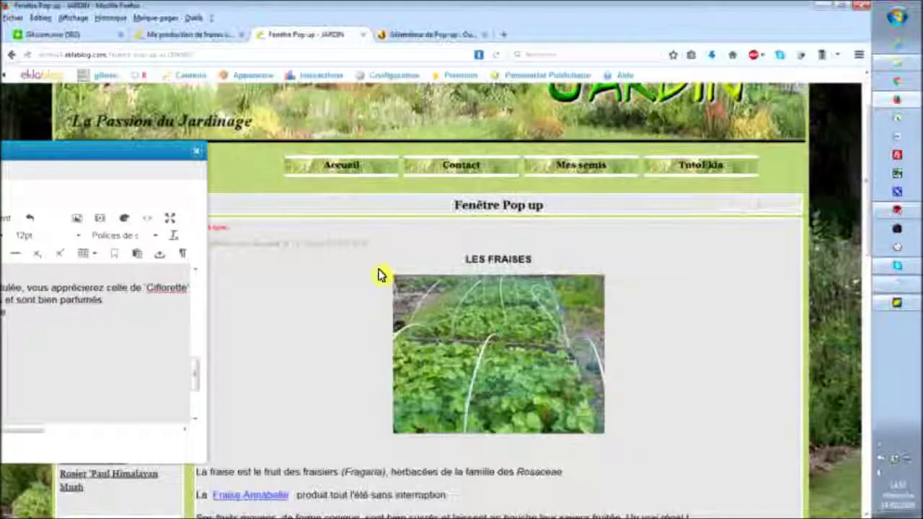
scroll(381, 276, down, 4)
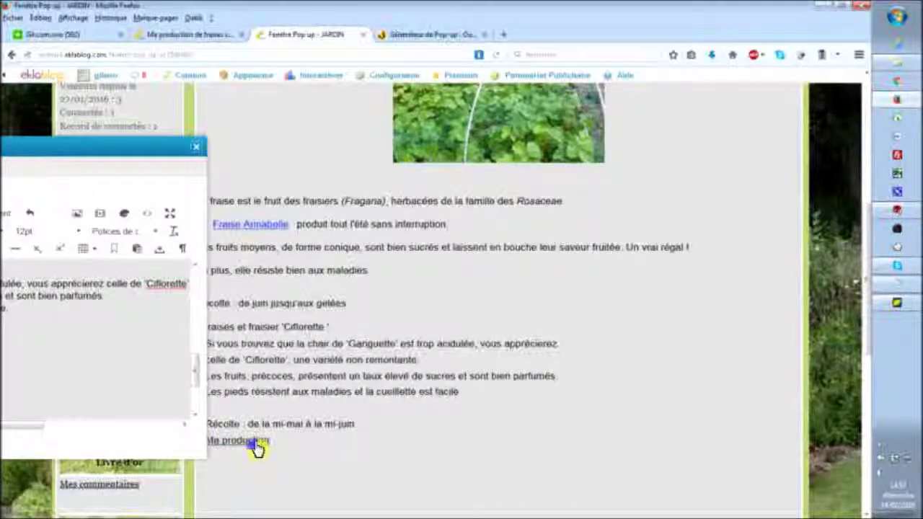
click(258, 445)
drag(148, 138, 559, 148)
click(562, 244)
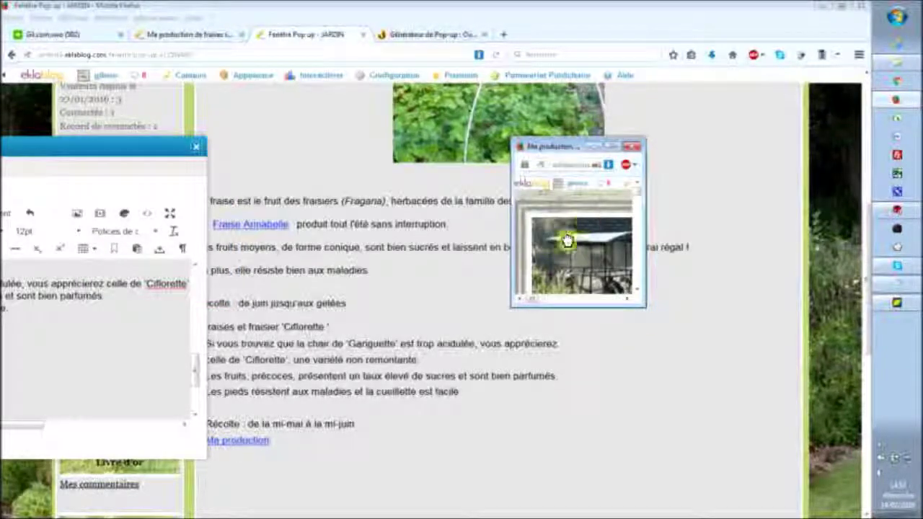
- Enlarge the popup window, look through the linked article on strawberry production, and close the popup
drag(645, 307, 769, 393)
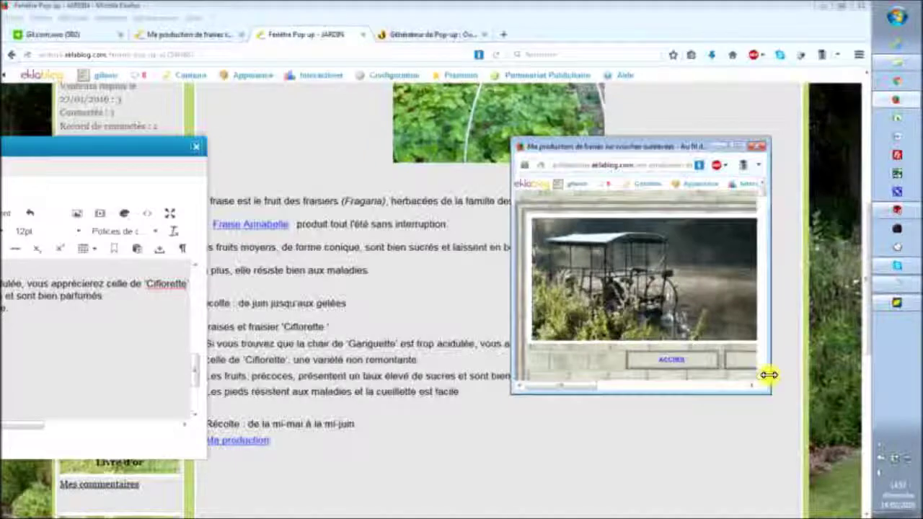
scroll(765, 229, down, 10)
scroll(765, 220, down, 5)
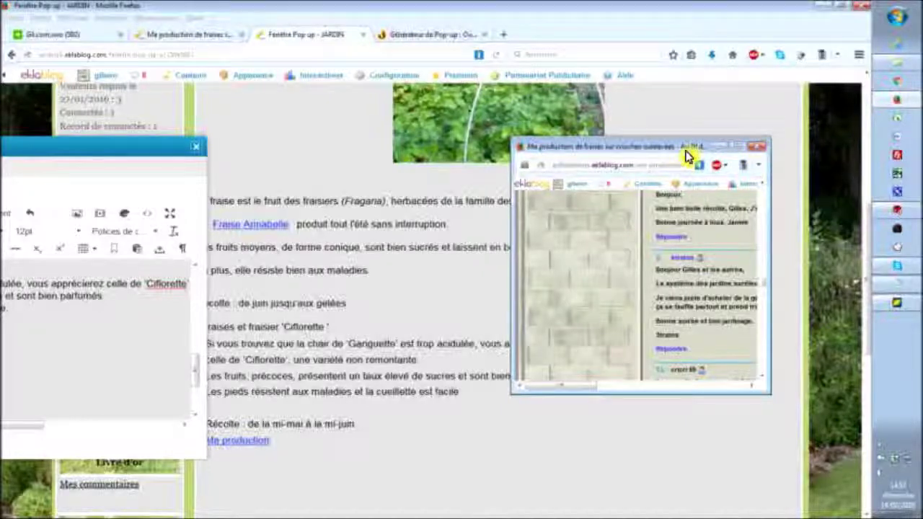
click(758, 151)
- Bring the article editor back over the page, enlarge it and show the "Fraise Annabelle" line
drag(139, 152, 652, 96)
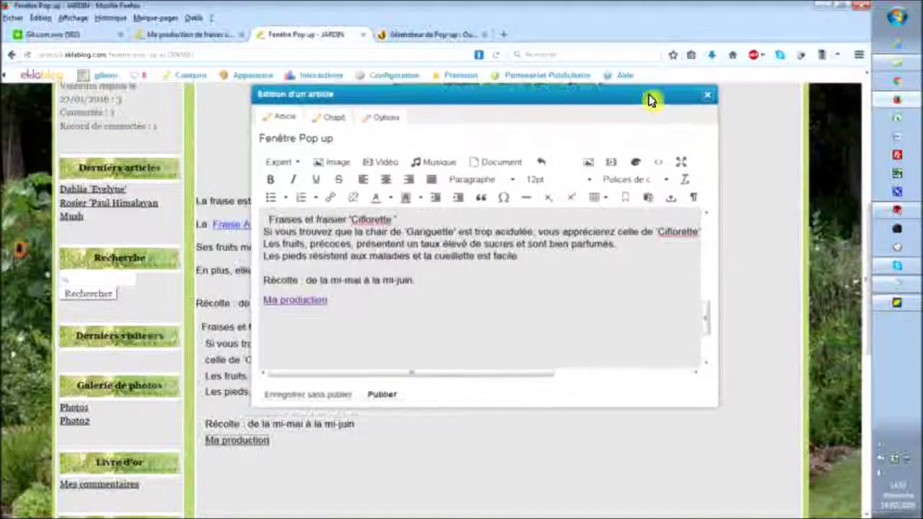
drag(709, 328, 706, 301)
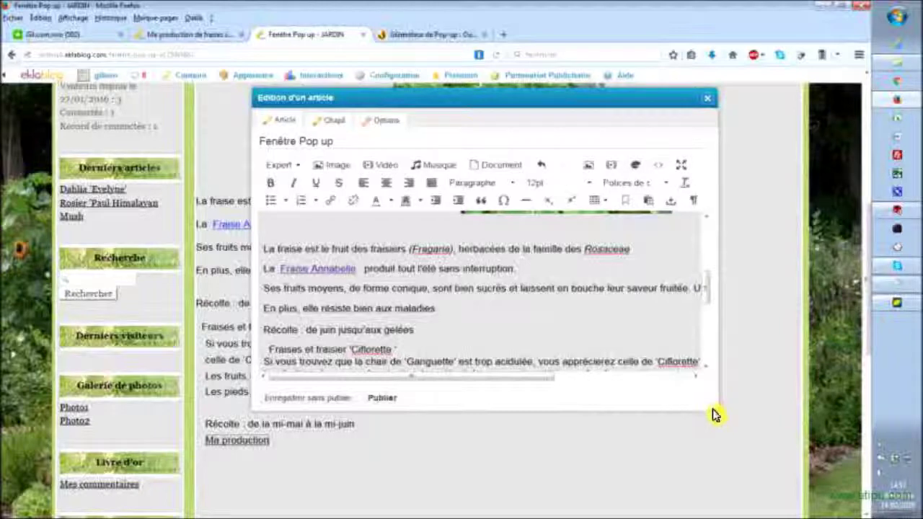
drag(718, 416, 774, 462)
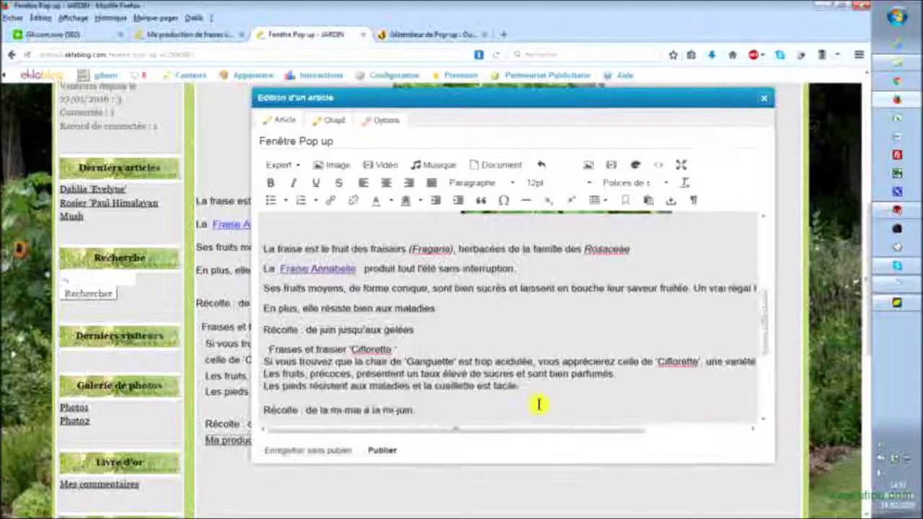
- Give the "Fraise Annabelle" popup link the title "Fraise annabelle"
double_click(316, 269)
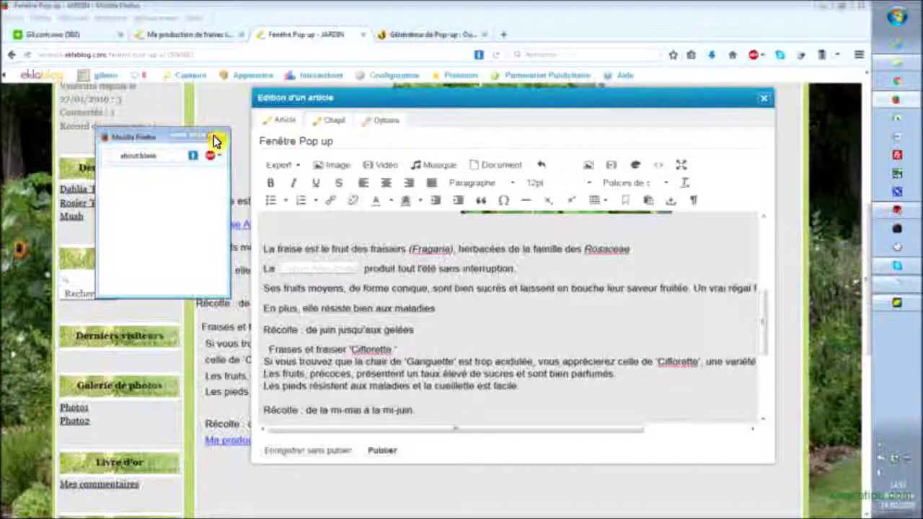
click(215, 140)
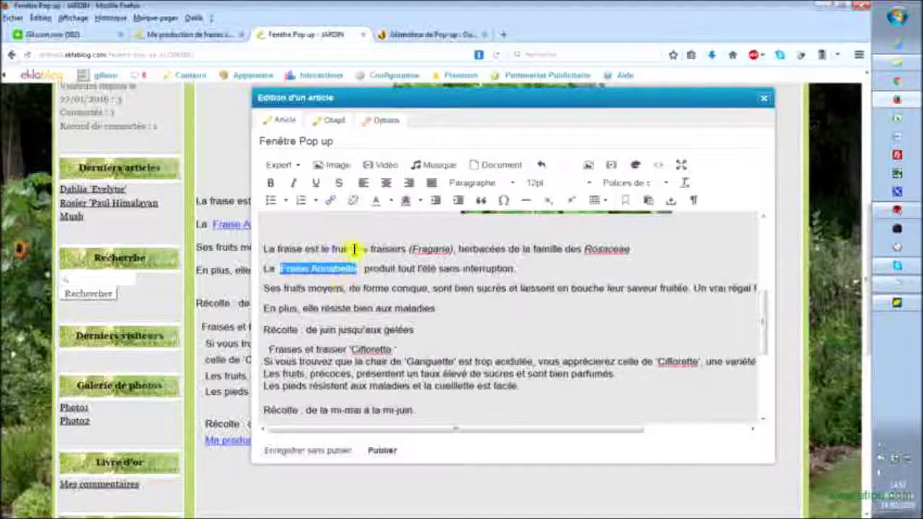
click(333, 205)
click(386, 302)
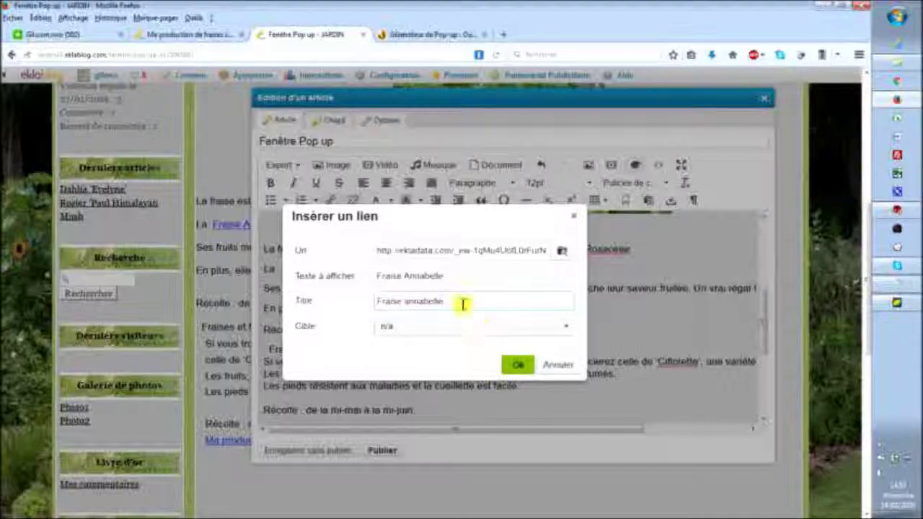
click(519, 368)
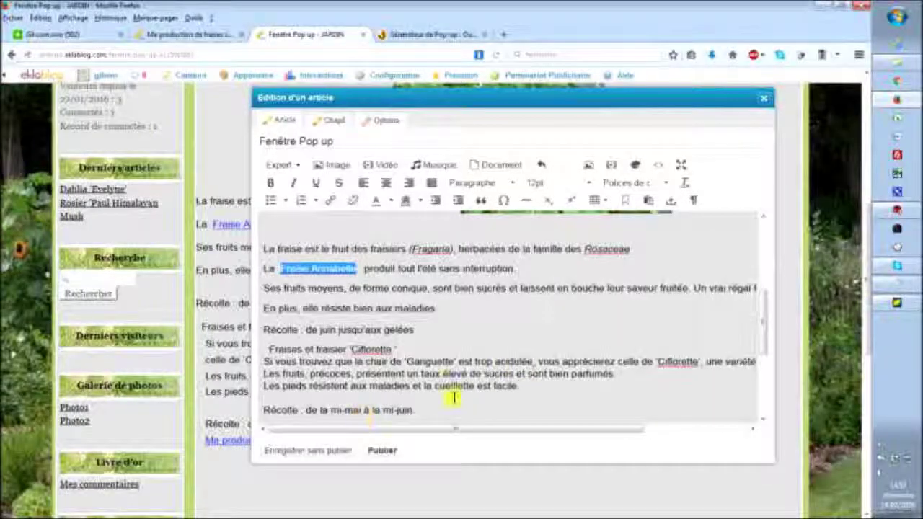
- Give the "Ma production" link the title "Voir mon article" and save the article without publishing, closing the editor
scroll(462, 379, down, 4)
triple_click(305, 292)
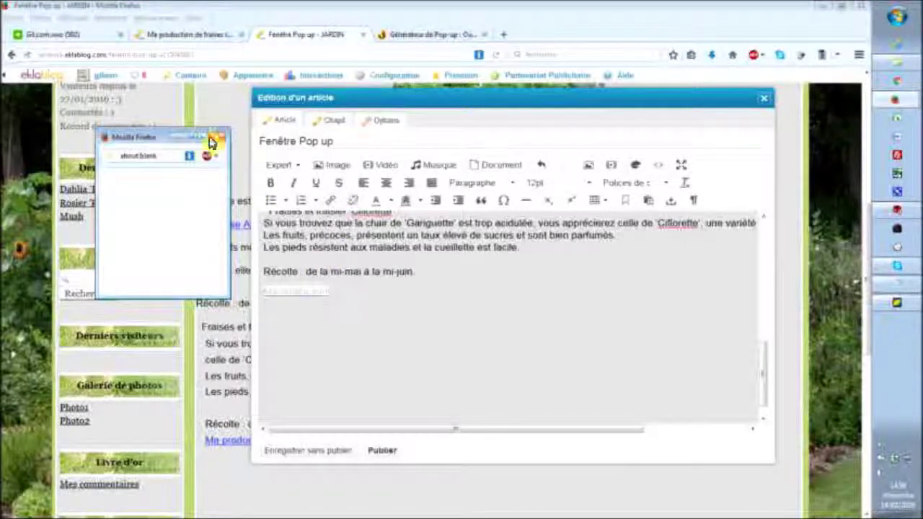
click(218, 140)
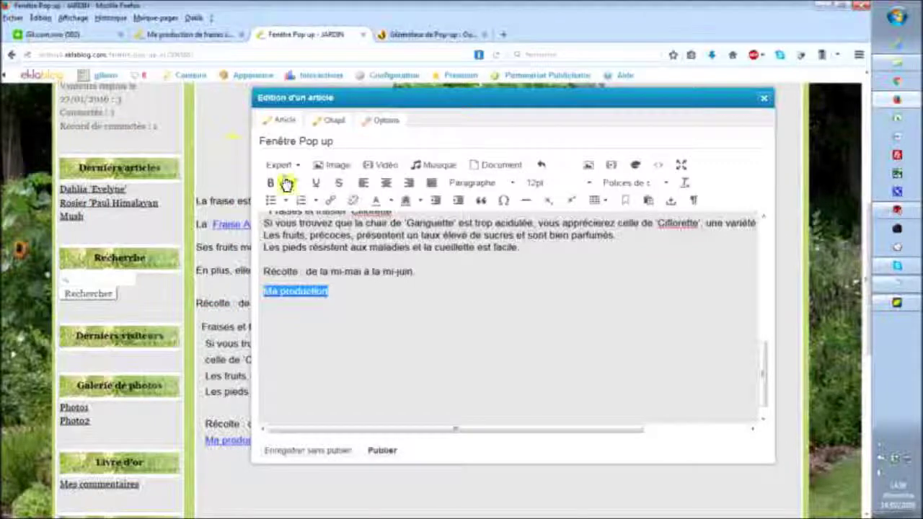
click(328, 206)
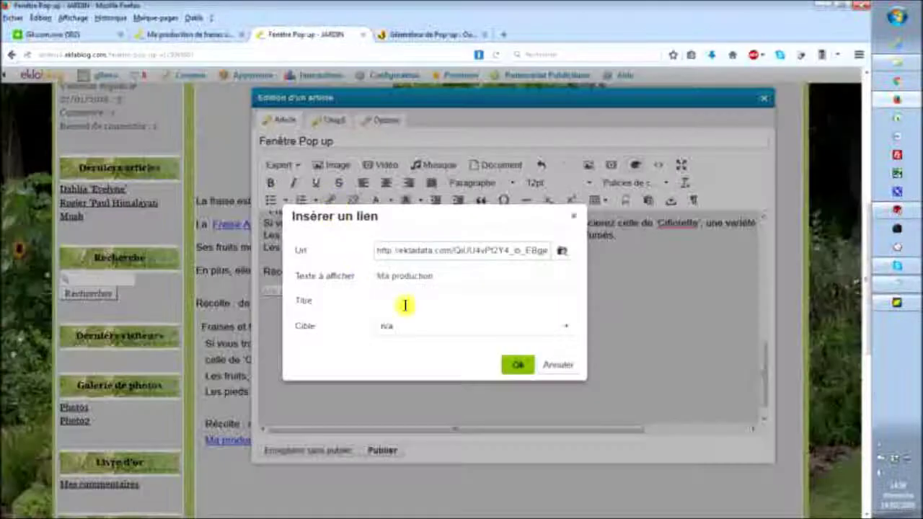
click(408, 306)
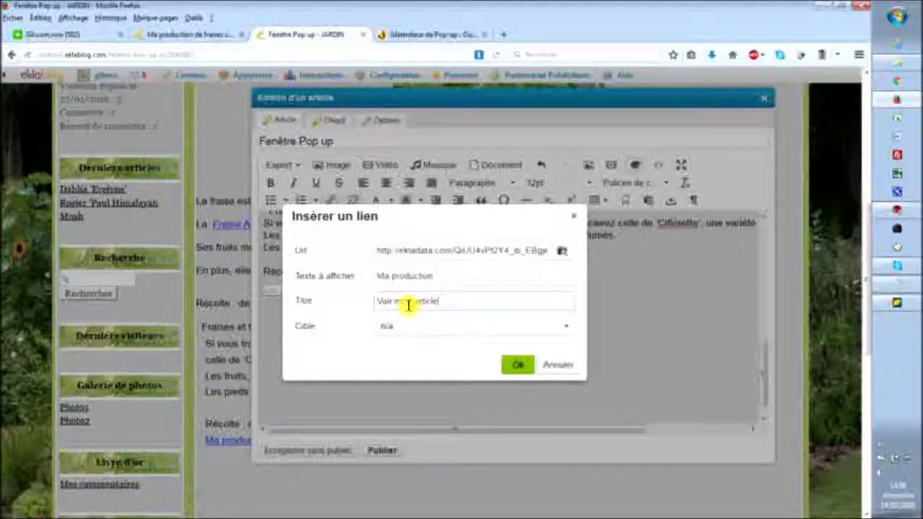
click(516, 365)
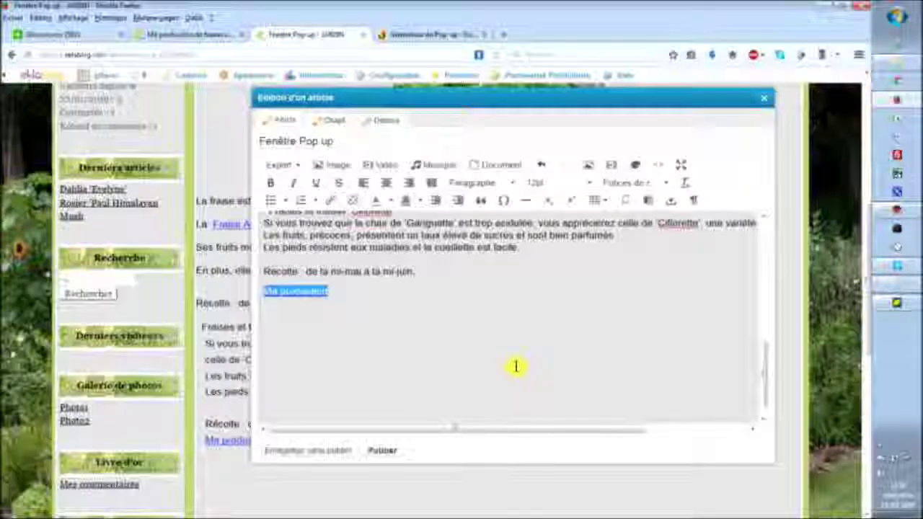
click(346, 452)
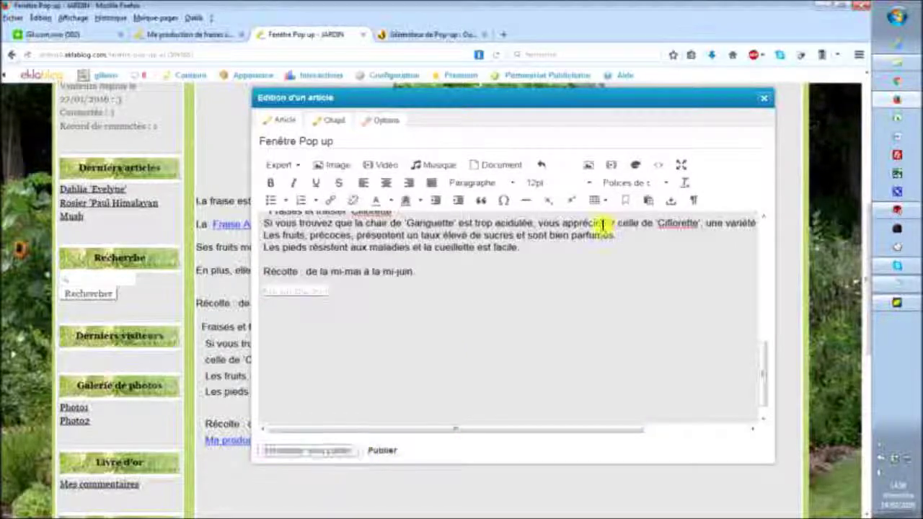
click(764, 96)
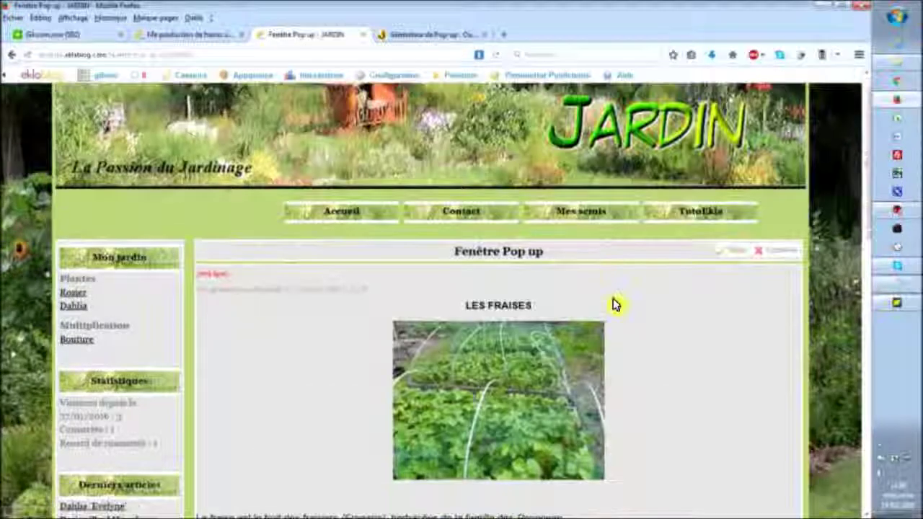
- Check the title tooltips of the links in the article, then open the "Ma production" popup and close it
scroll(612, 306, down, 5)
scroll(613, 305, down, 2)
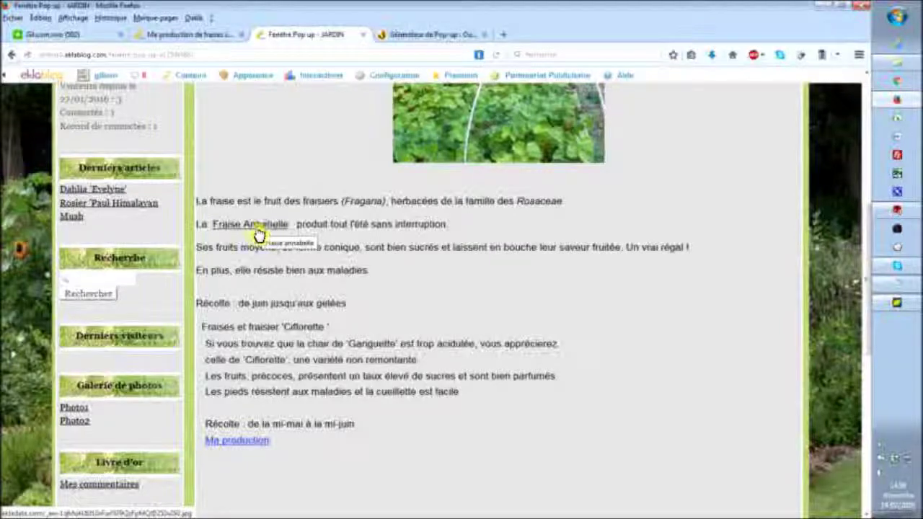
click(252, 449)
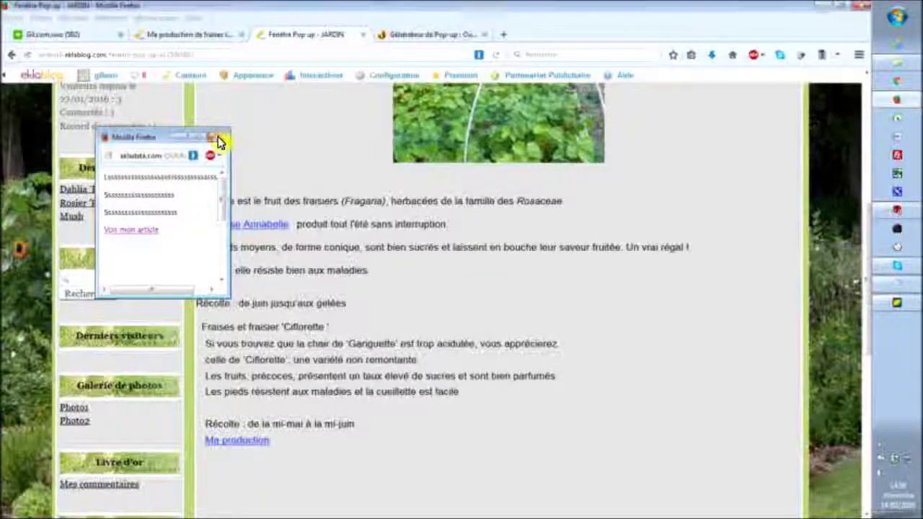
click(217, 137)
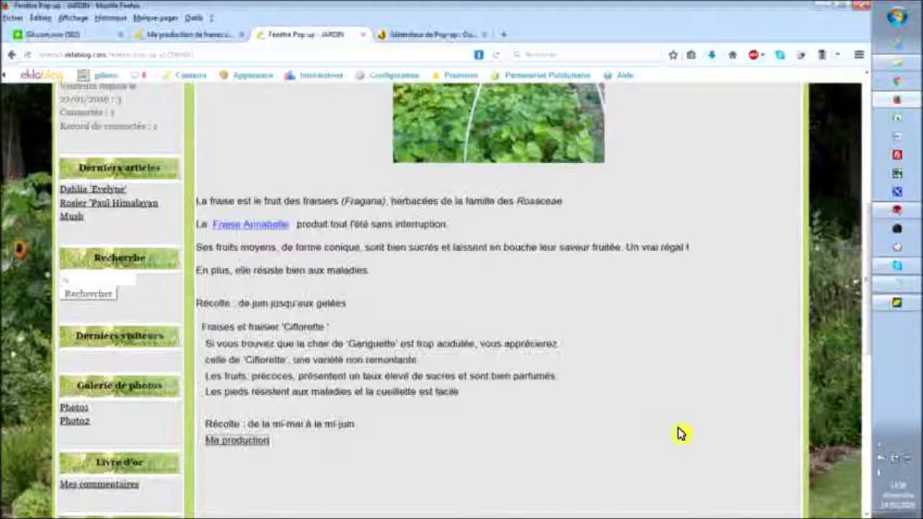
scroll(679, 433, up, 2)
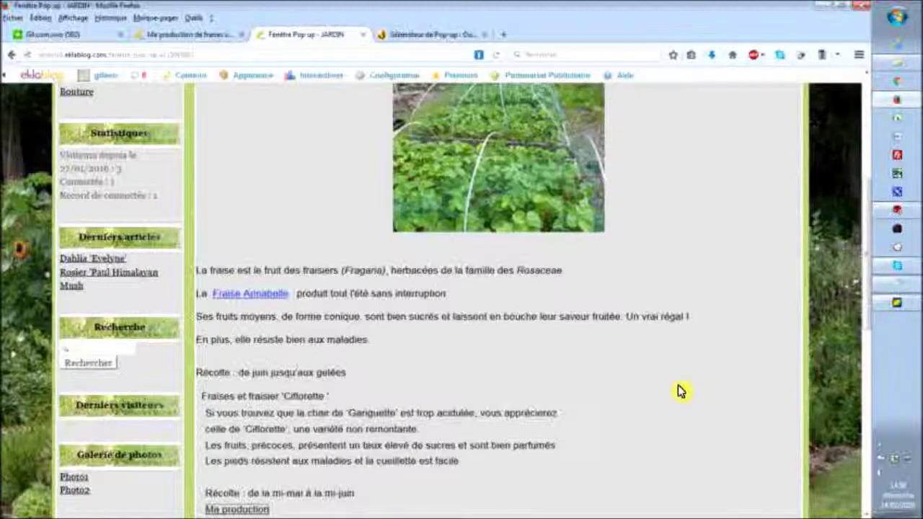
scroll(680, 389, up, 5)
mouse_move(866, 215)
mouse_down()
mouse_move(868, 252)
mouse_move(869, 223)
mouse_up()
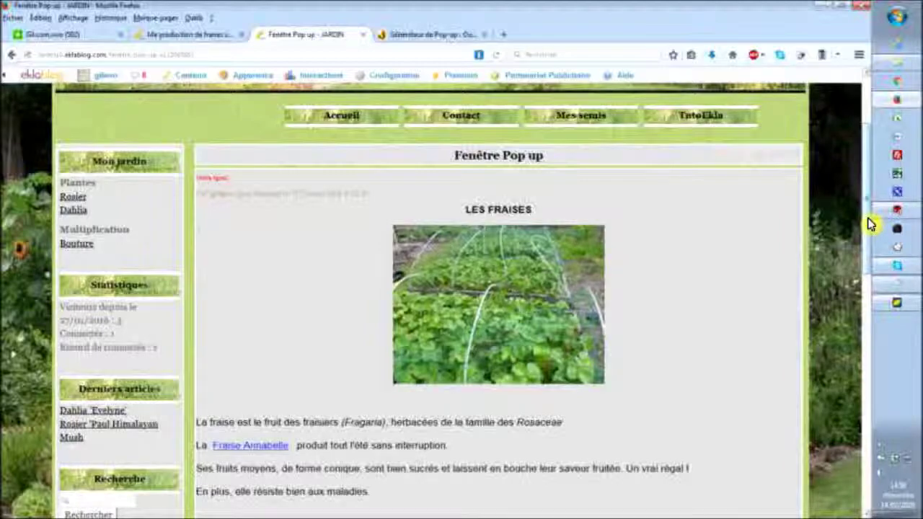